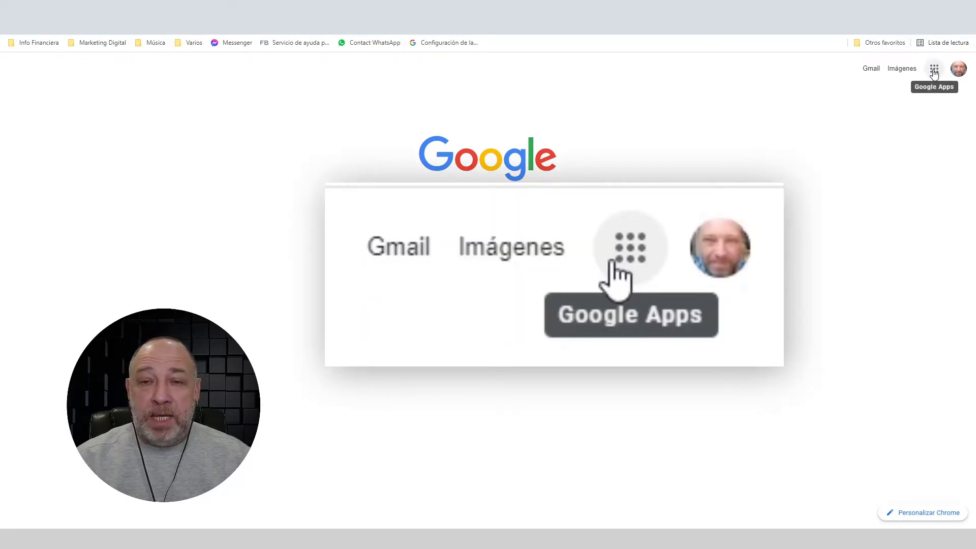
- Open Google Forms (Formularios) from the Google Apps grid in Chrome
left_click(935, 73)
scroll(920, 145, "down", 2)
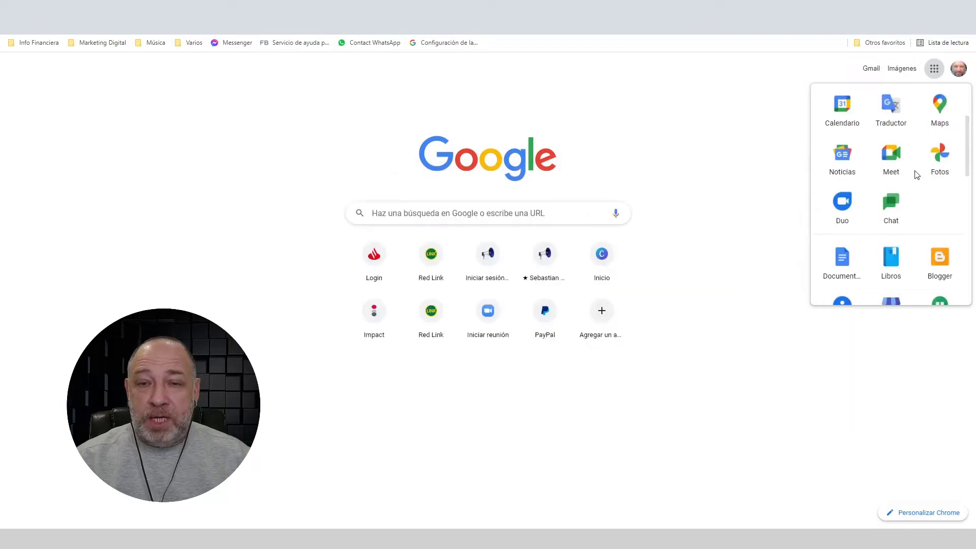
scroll(917, 175, "down", 1)
scroll(918, 175, "down", 2)
scroll(918, 174, "down", 3)
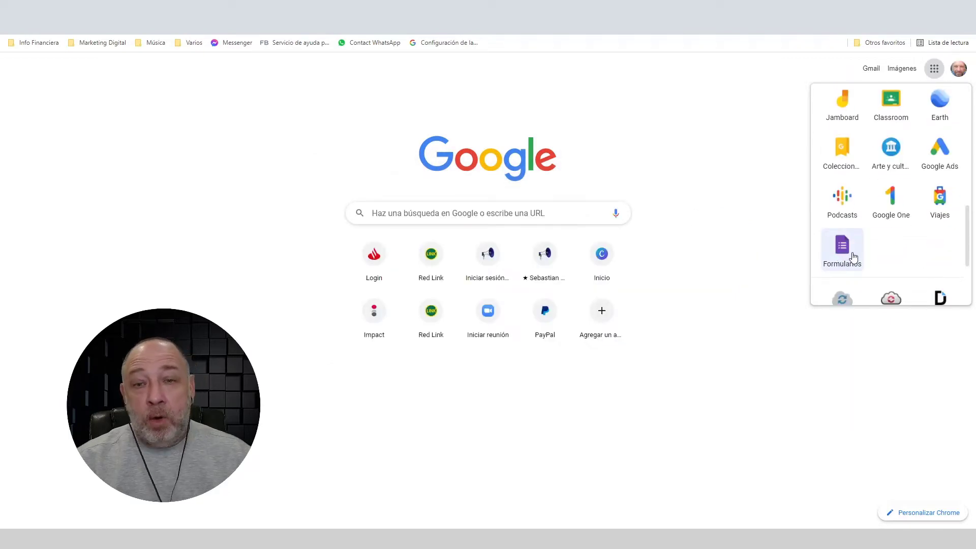
left_click(539, 214)
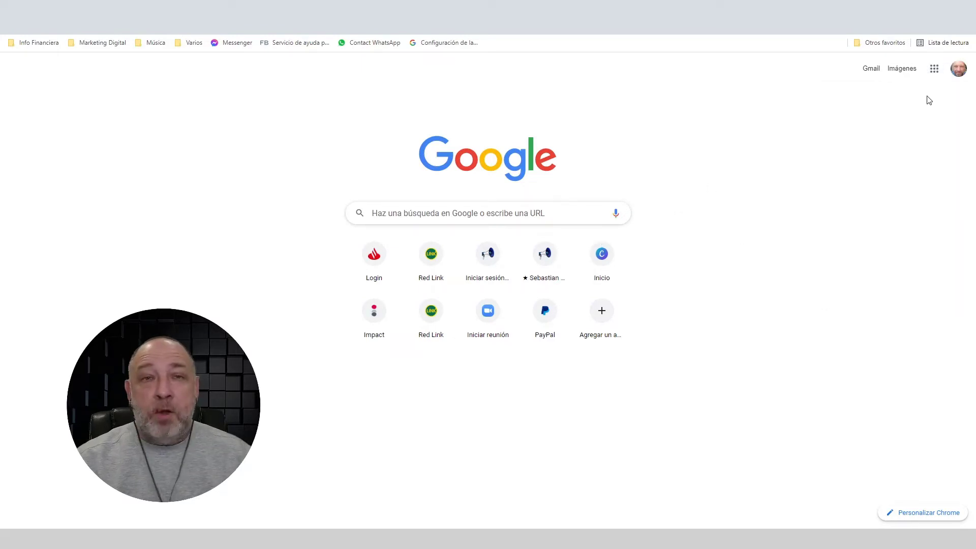
left_click(935, 73)
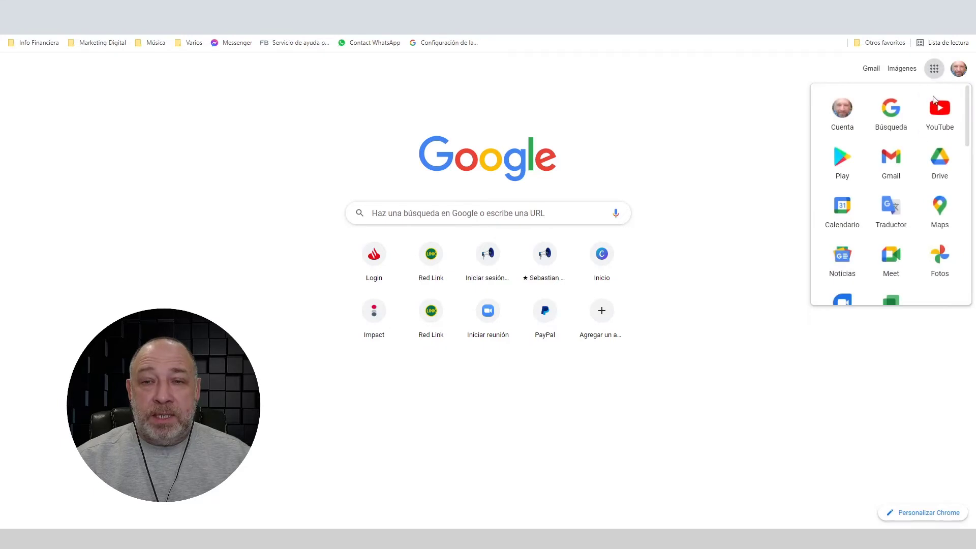
scroll(919, 183, "down", 1)
scroll(918, 183, "down", 3)
scroll(919, 183, "down", 2)
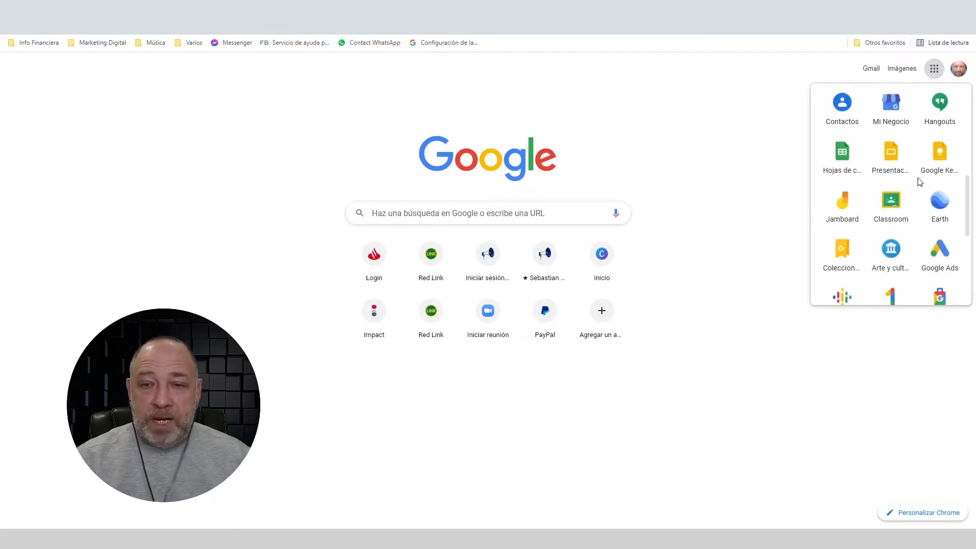
scroll(918, 183, "down", 2)
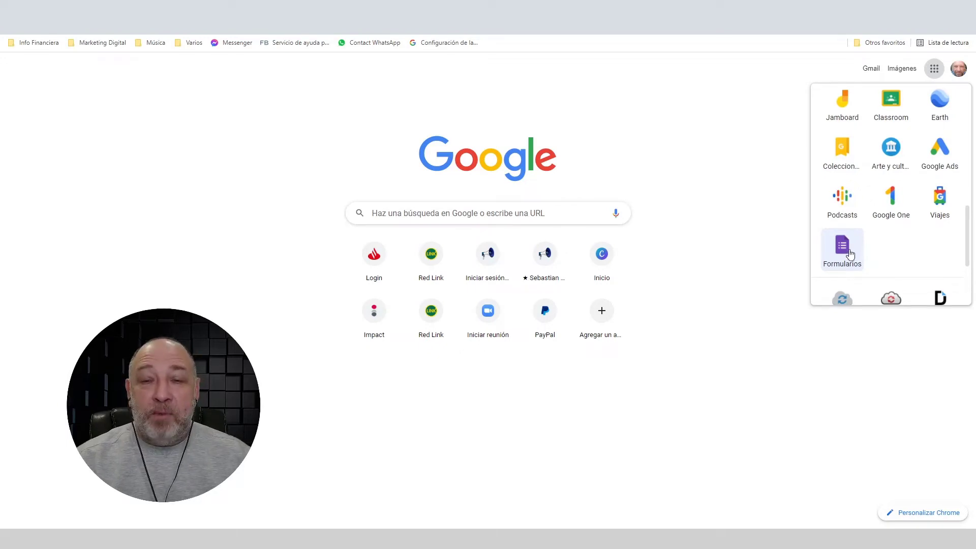
left_click(850, 254)
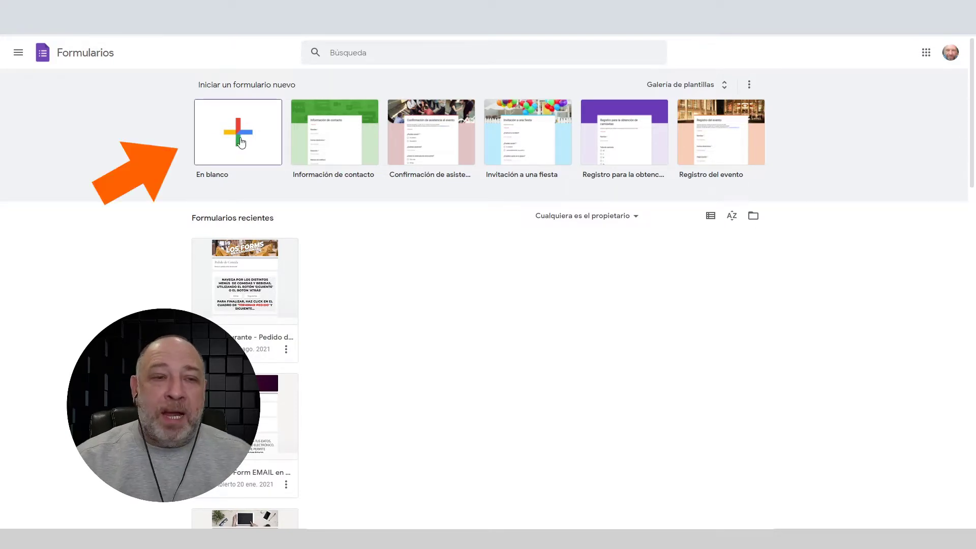
- Create a new form from the 'En blanco' blank template
left_click(241, 144)
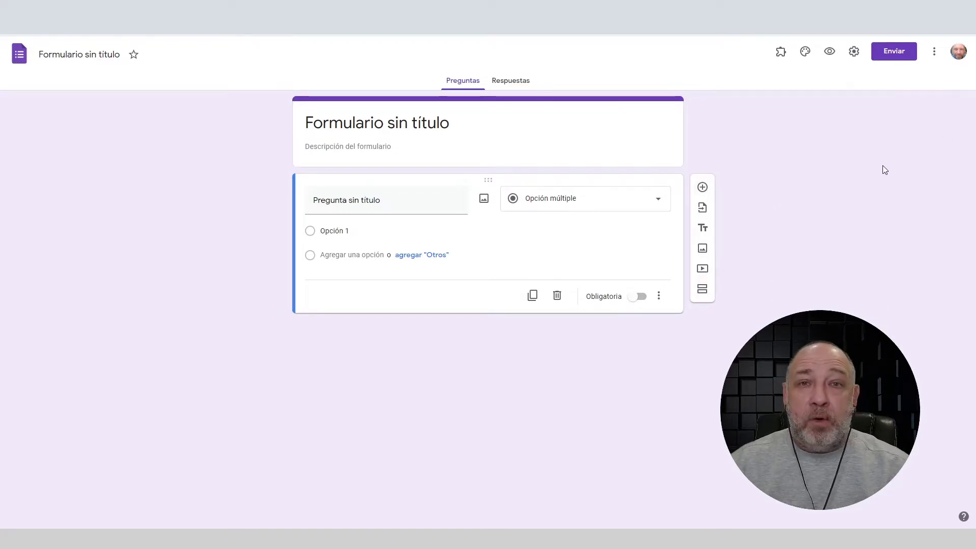
- Open and cancel the form settings, then dismiss the three-dot menu unchanged
left_click(854, 52)
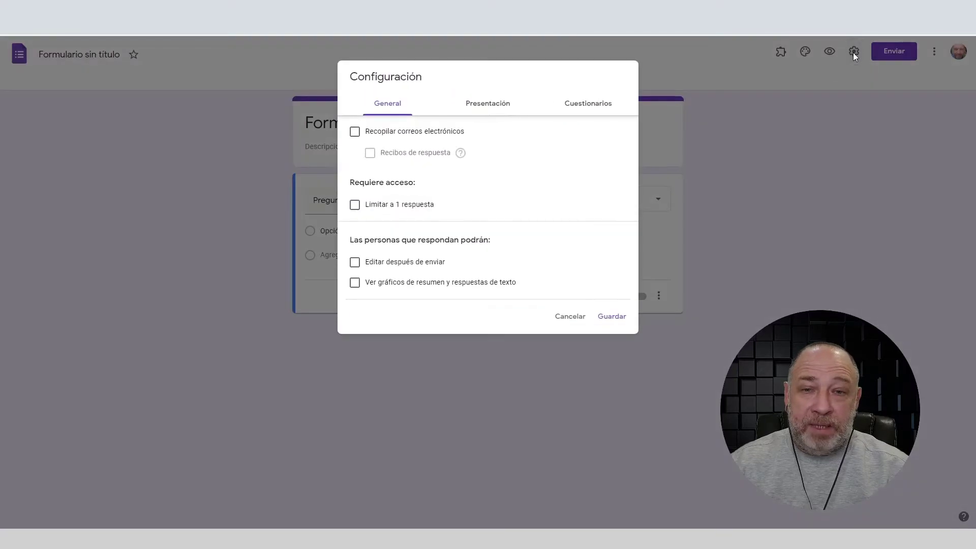
left_click(571, 319)
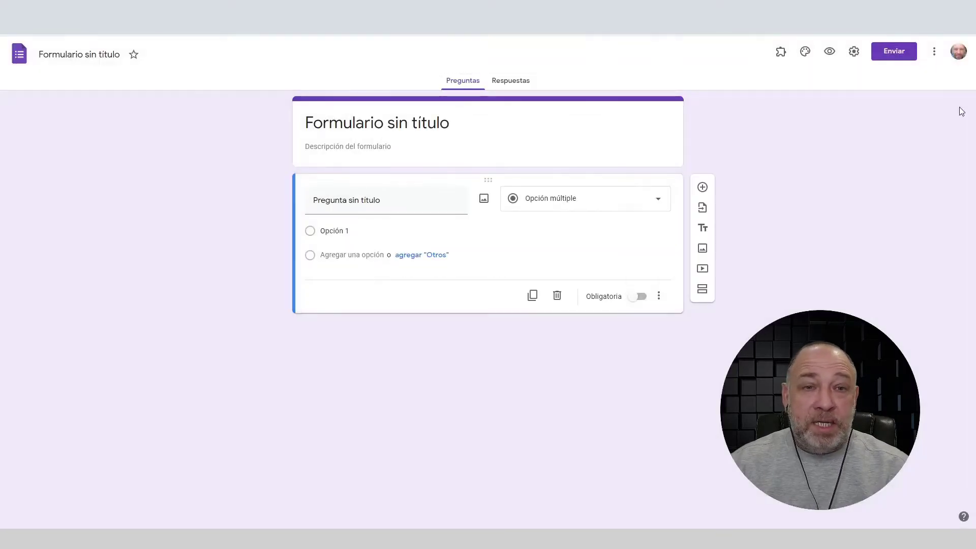
left_click(935, 53)
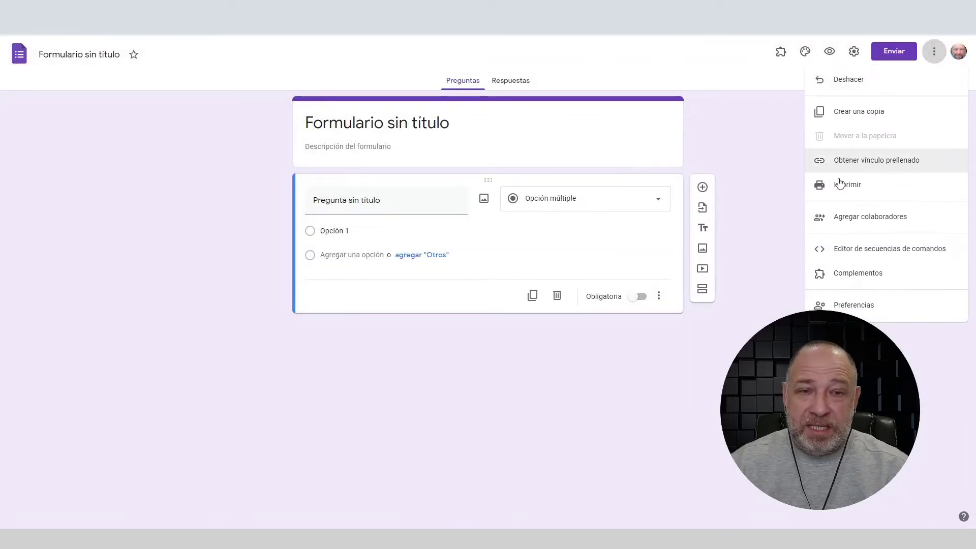
left_click(764, 186)
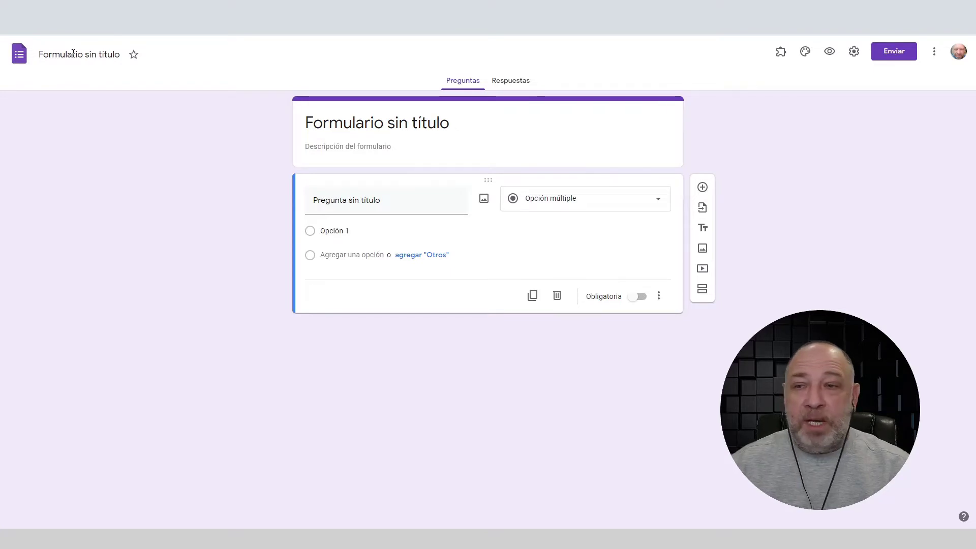
- Title the form 'Form TEST YouTube' and name the first choice 'Ensaladas'
left_click(422, 126)
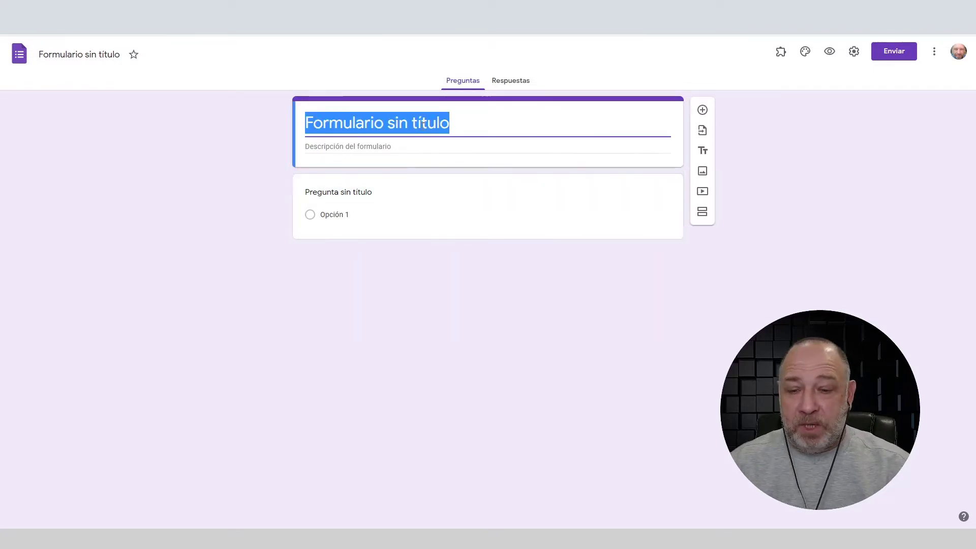
type("Form TEST YouTub")
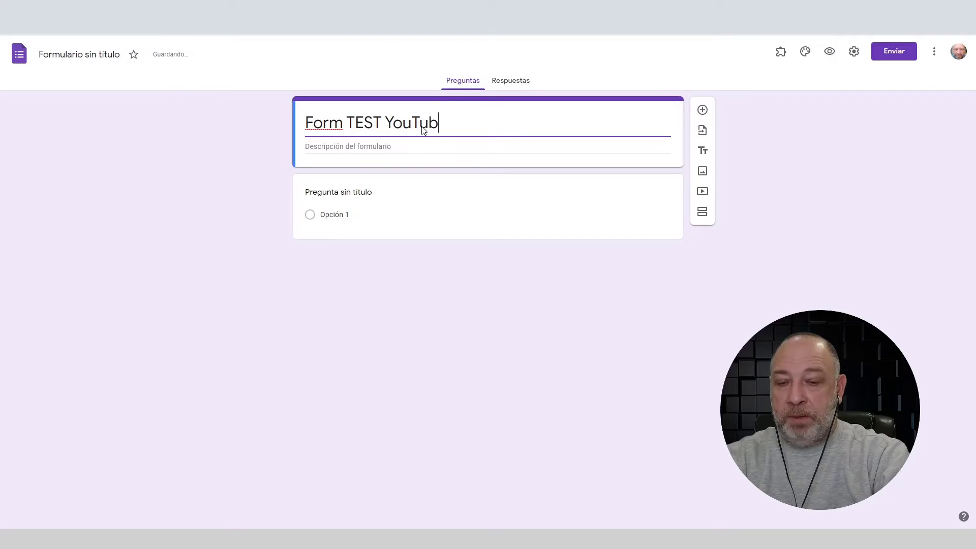
type("e")
left_click(436, 210)
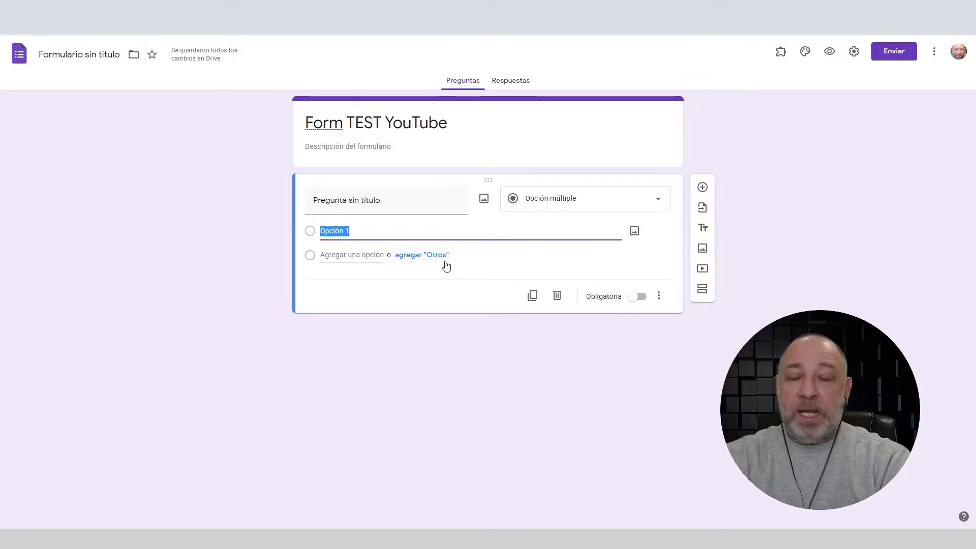
type("Ensal")
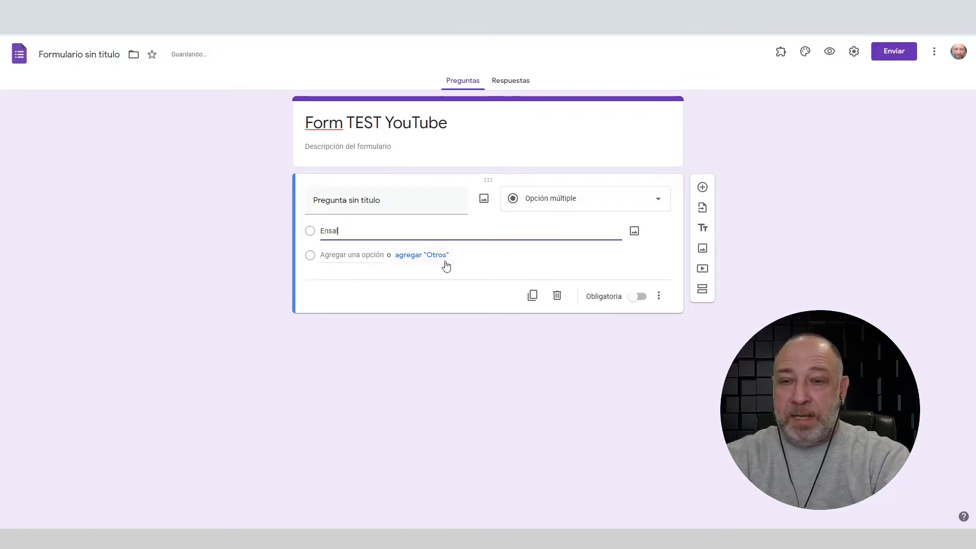
type("adas")
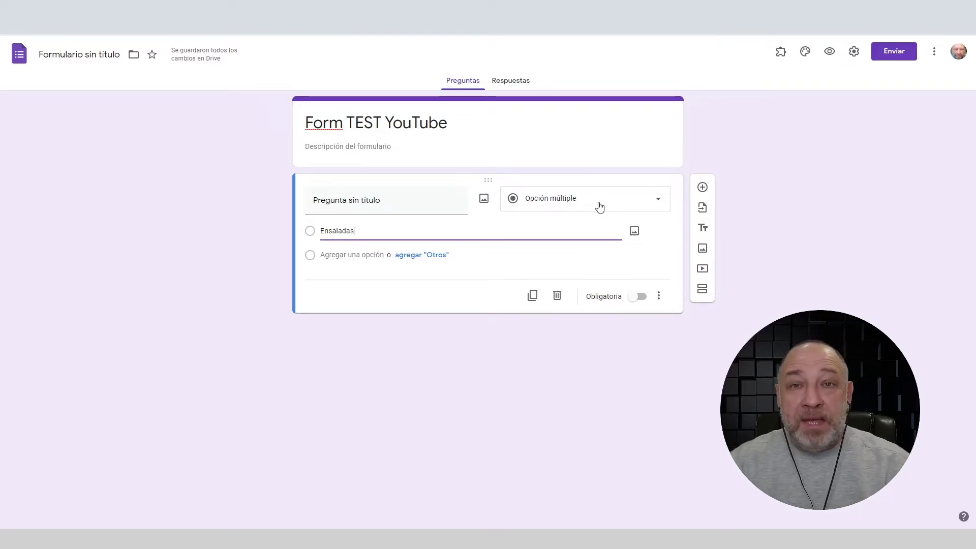
- Keep the question as Opción múltiple and add choices Milanesas, Pizzas and Bebidas
left_click(600, 206)
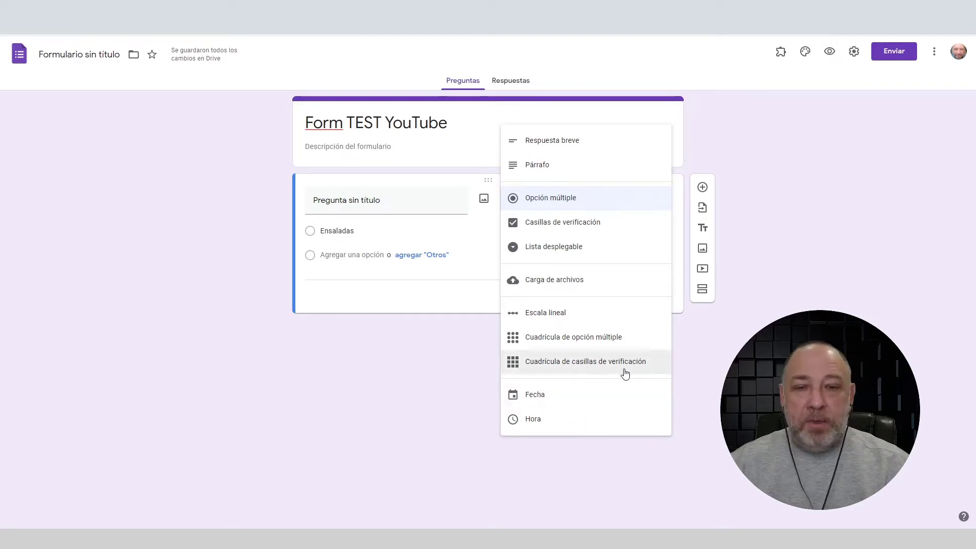
left_click(487, 202)
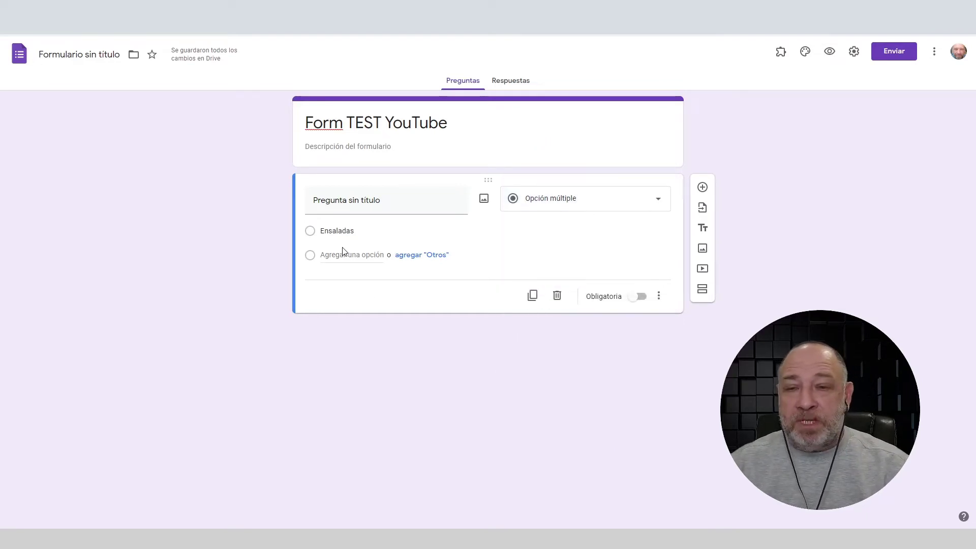
left_click(349, 254)
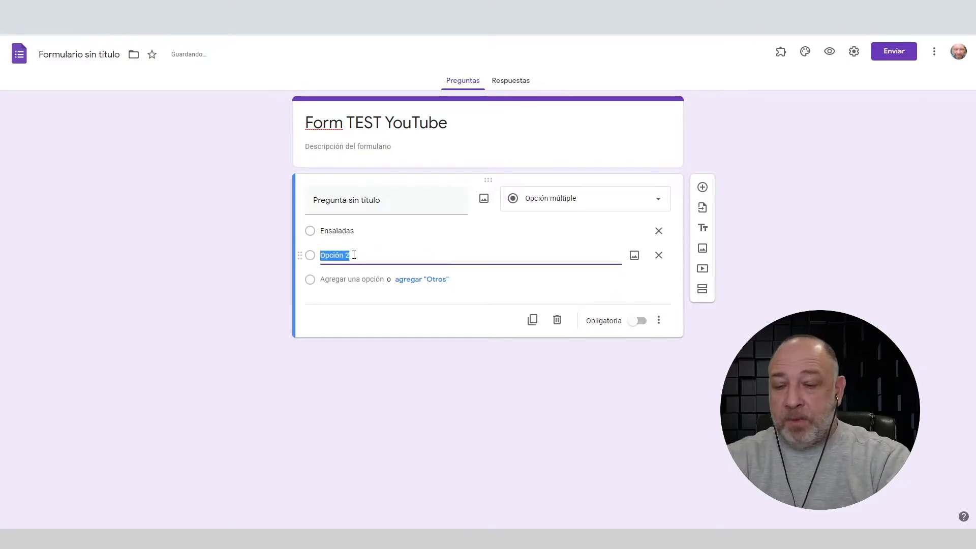
type("Milanesas")
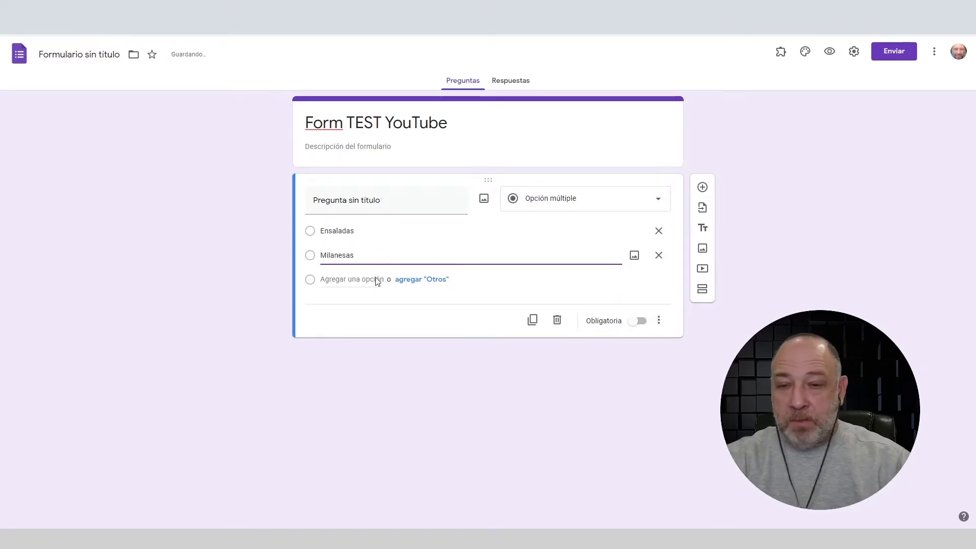
left_click(368, 279)
type("Pizz")
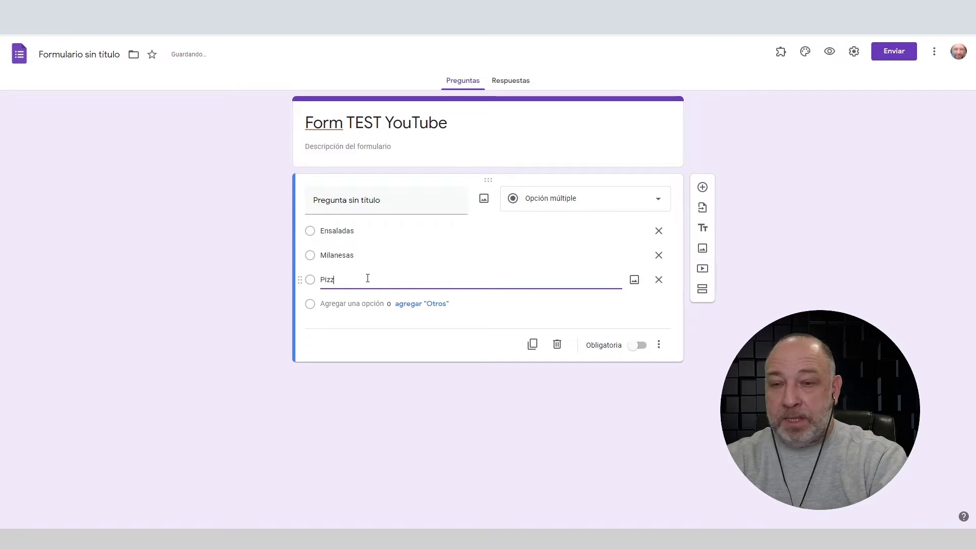
type("as")
key("Return")
type("Bebidas")
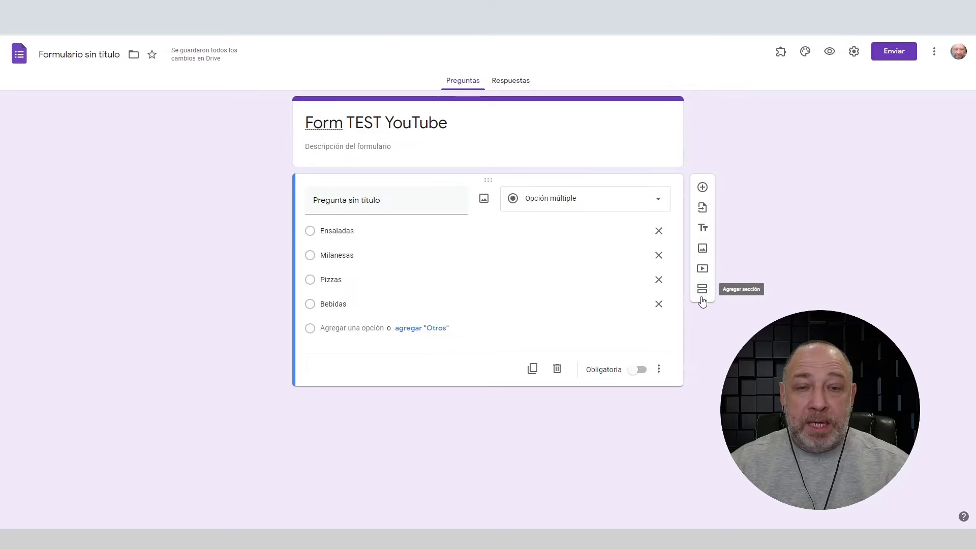
- Add a second section titled 'Ensaladas'
left_click(703, 290)
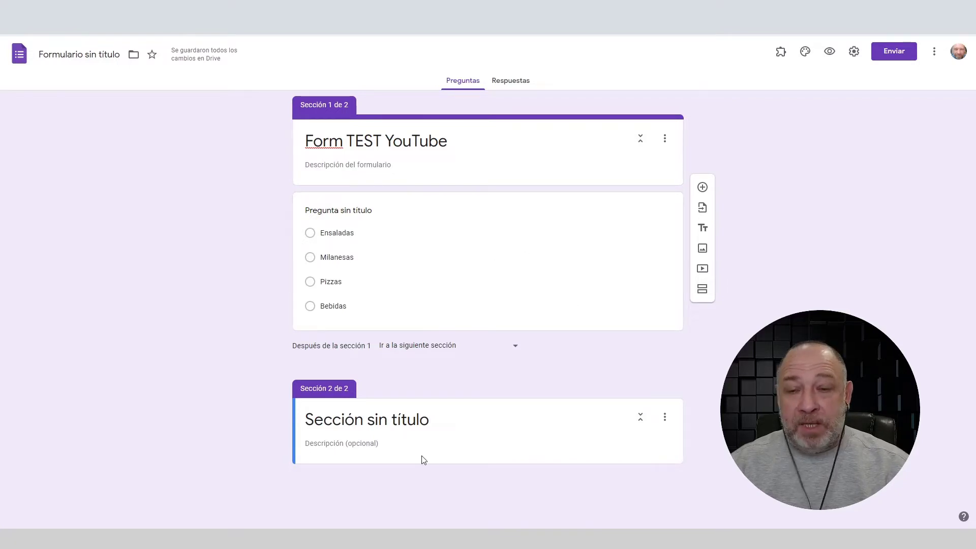
left_click(421, 418)
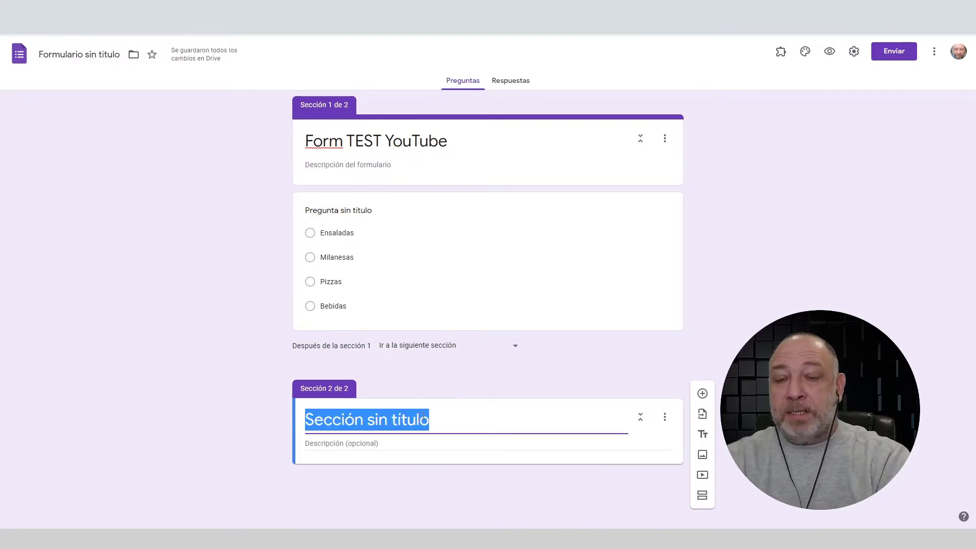
type("Ensaladas")
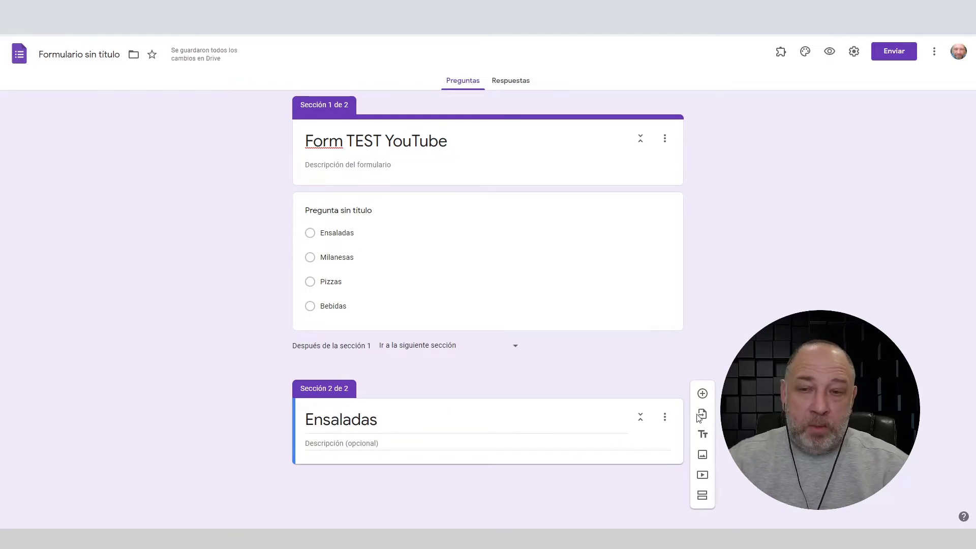
- Add a multiple-choice question with options Ensalada Nº 1 through Ensalada Nº 4
left_click(703, 394)
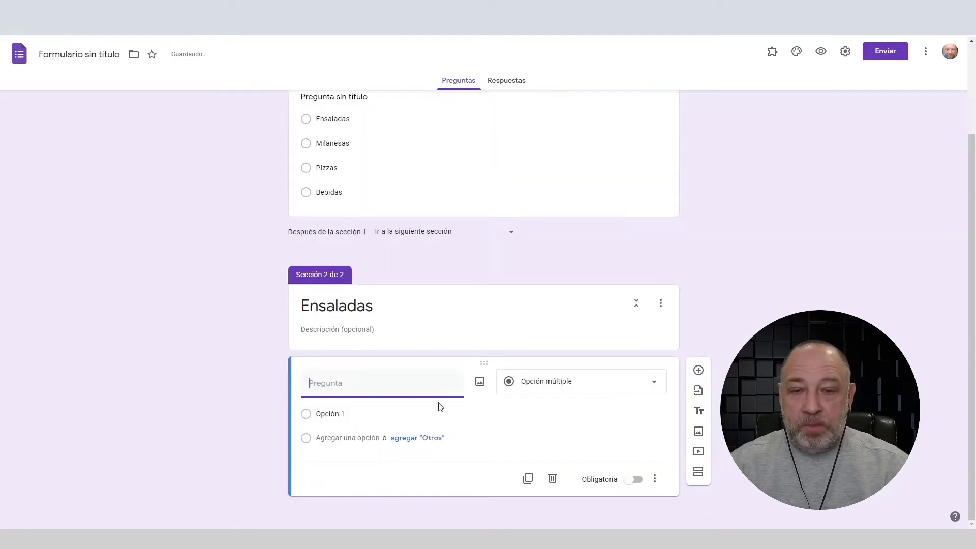
left_click(346, 414)
type("Ensalada Nº 1")
key("Return")
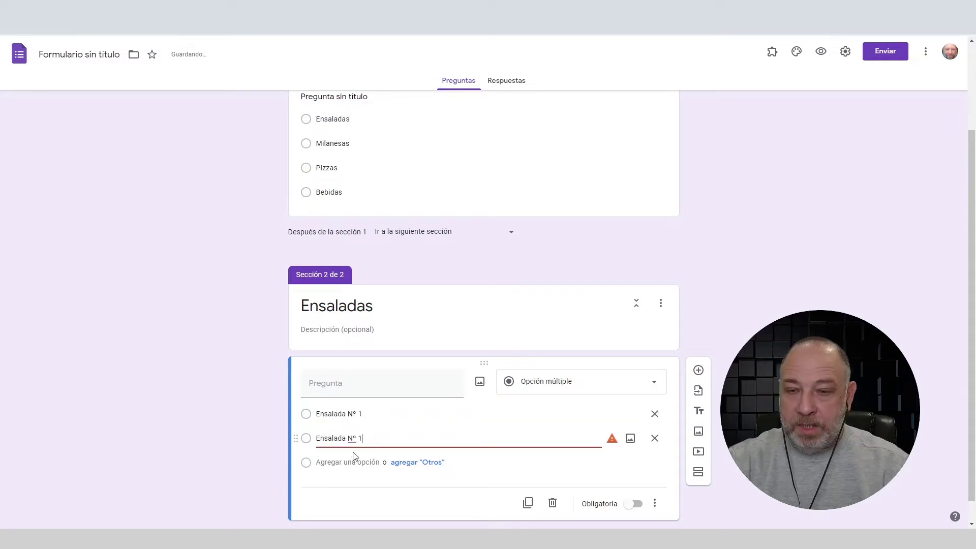
key("Return")
type("Ensalada N° 1")
key("Return")
type("Ensalada Nº 1")
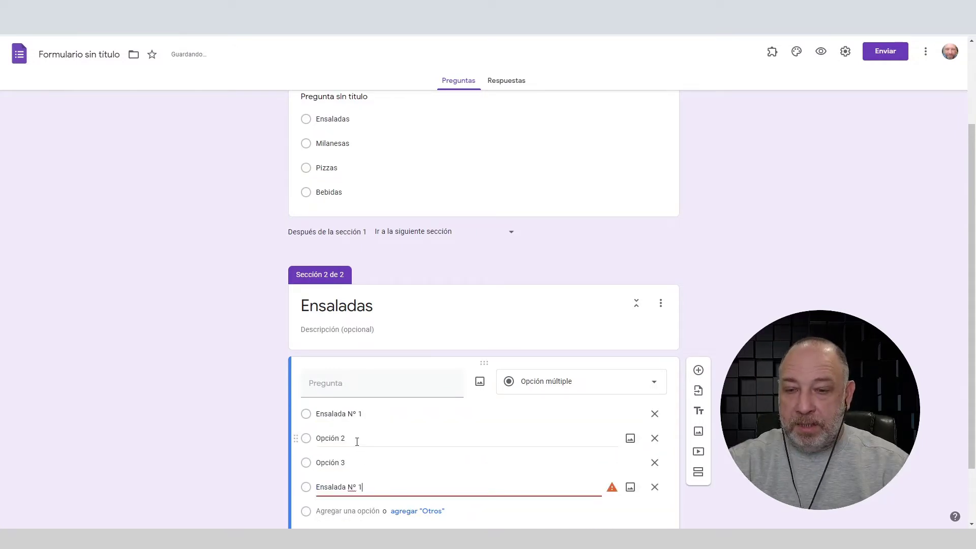
left_click(390, 438)
key("ctrl+v")
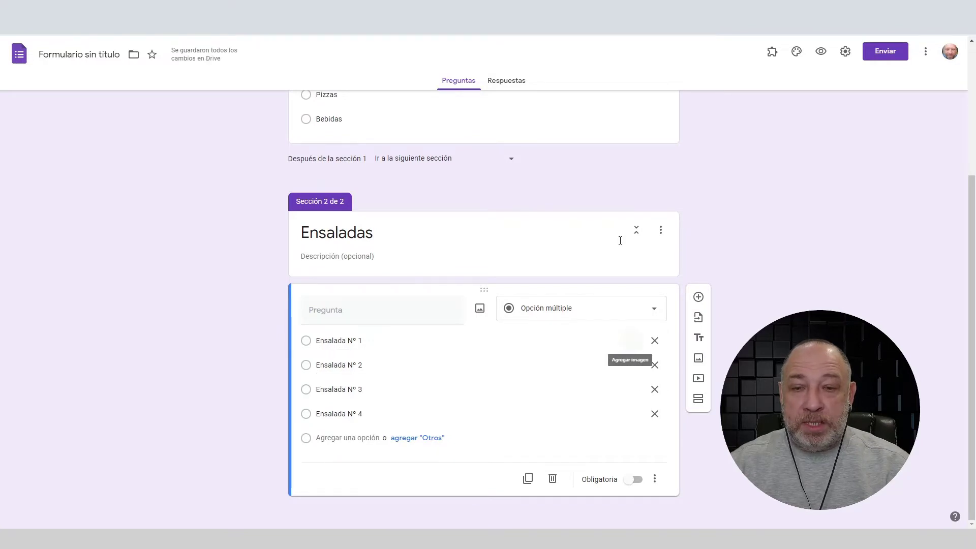
scroll(405, 161, "up", 3)
scroll(439, 287, "down", 3)
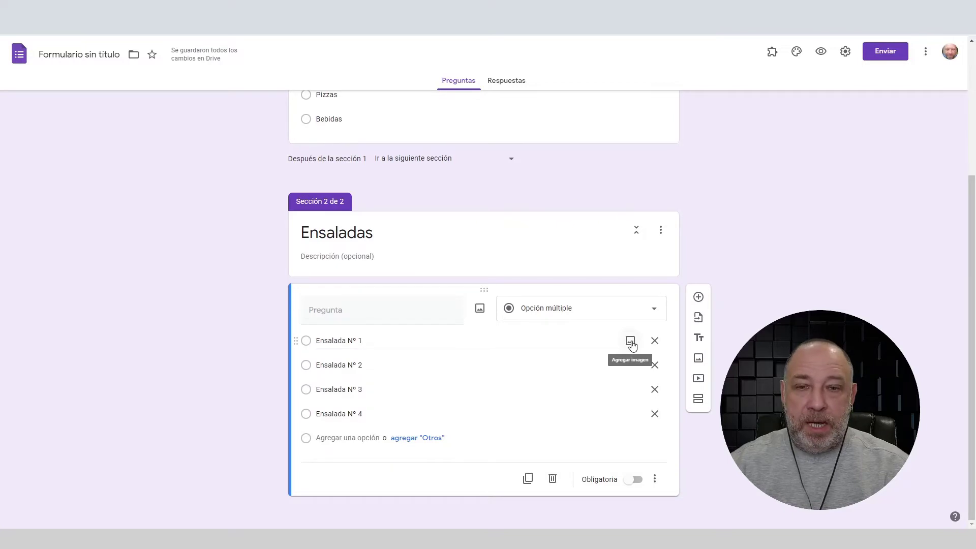
- Attach a salad photo from a Google image search for 'ensaladas' to Ensalada Nº 1
left_click(631, 341)
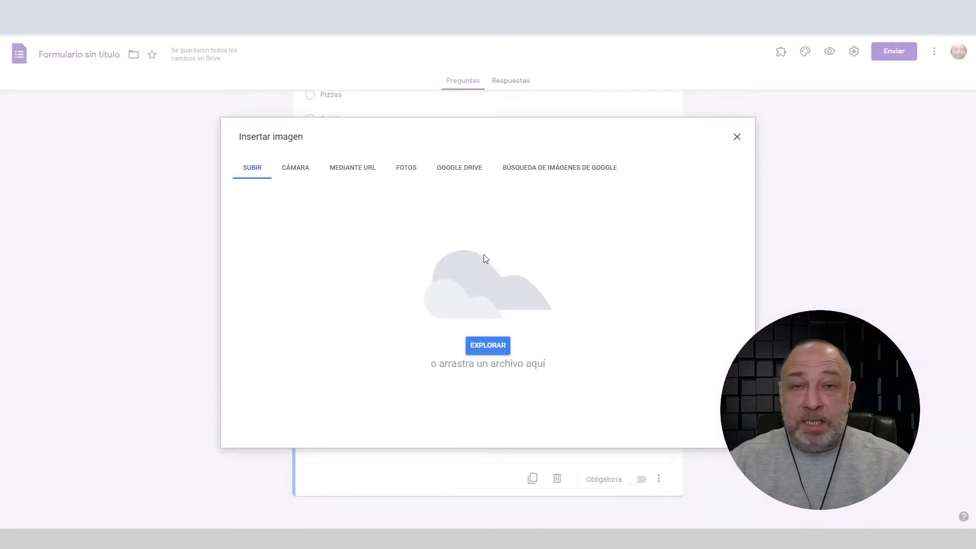
left_click(538, 169)
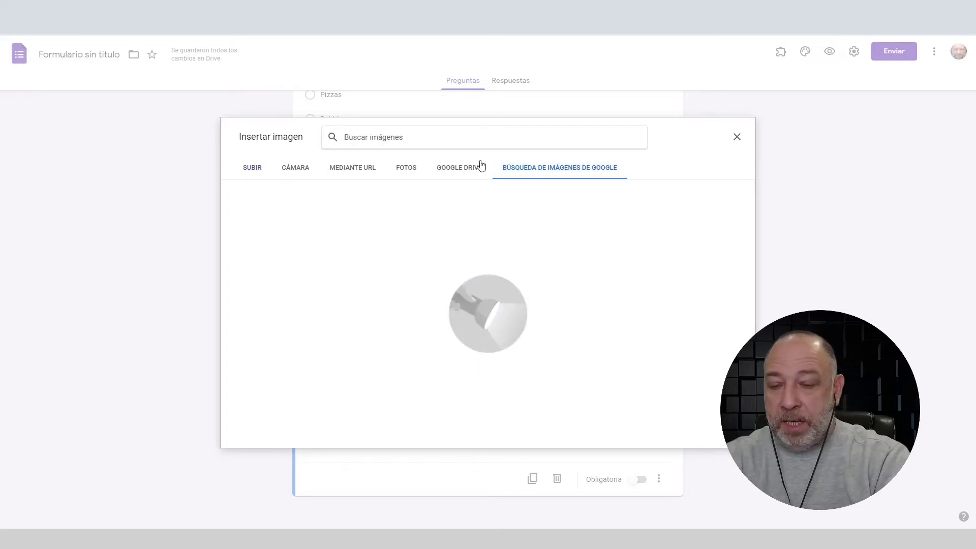
type("ensaladas")
key("Return")
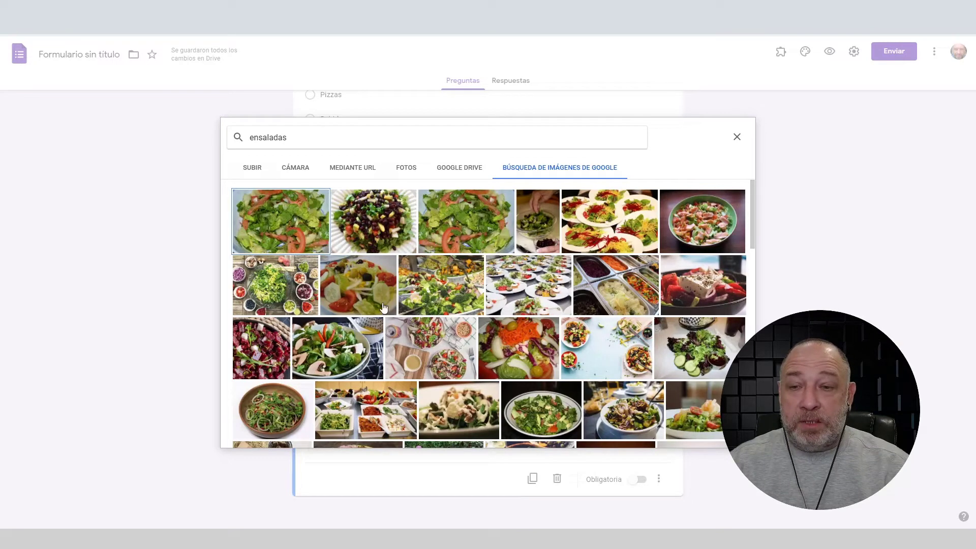
left_click(458, 241)
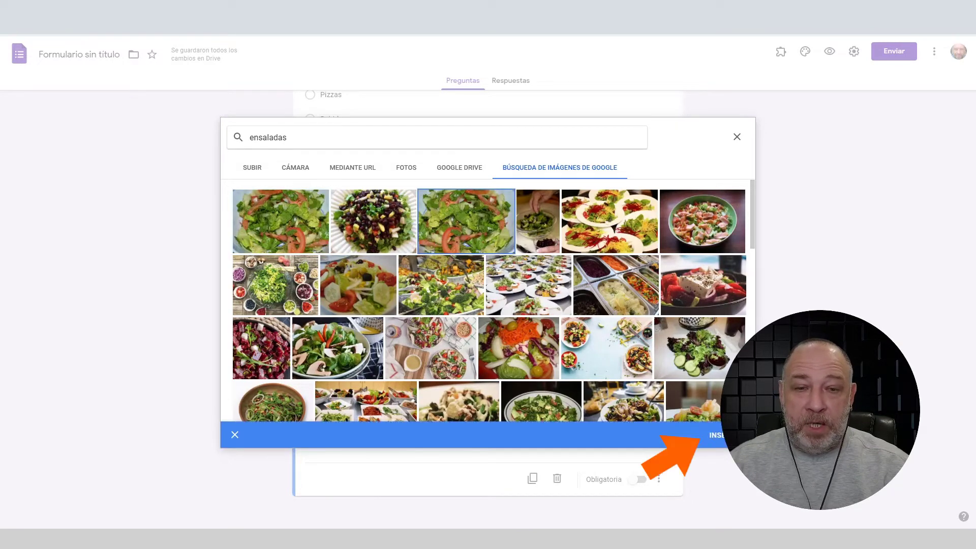
left_click(717, 436)
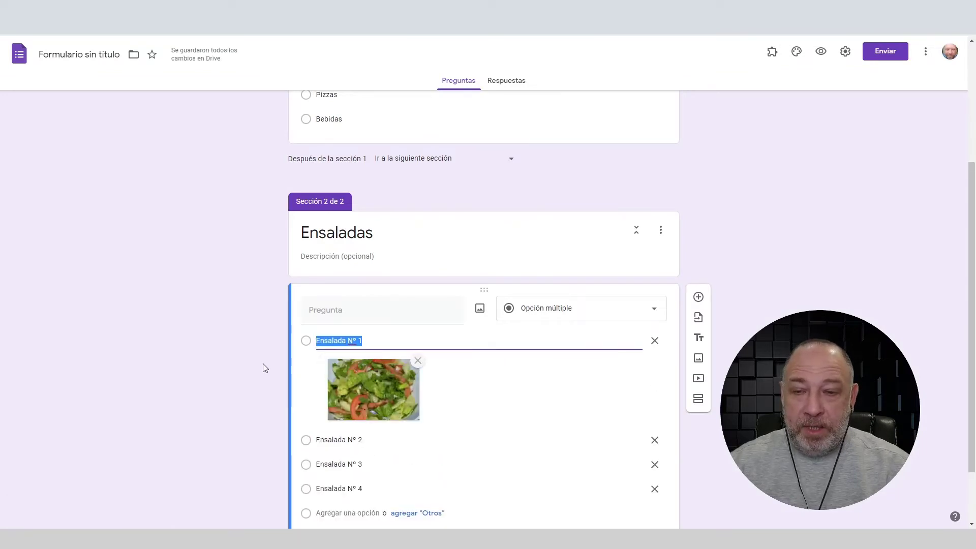
scroll(388, 464, "down", 2)
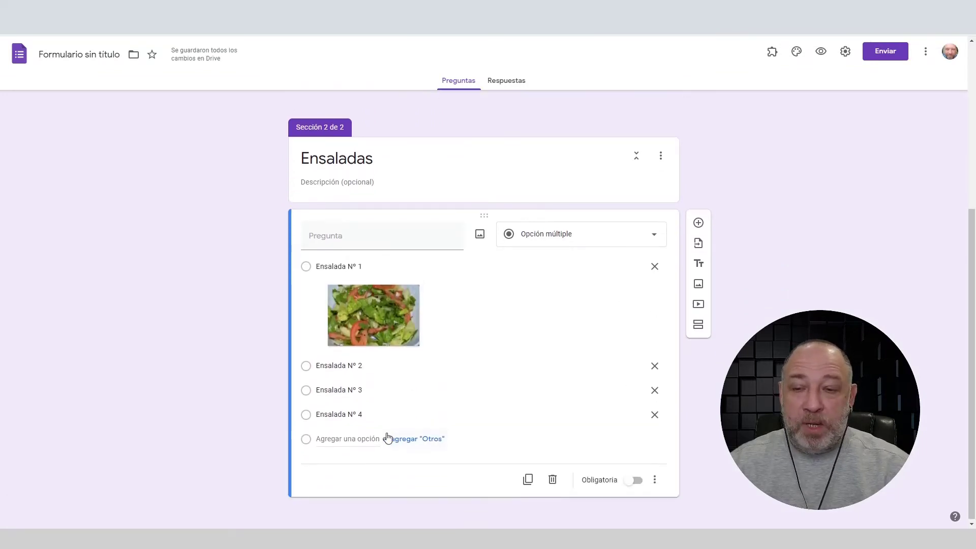
scroll(362, 415, "up", 2)
scroll(504, 422, "up", 3)
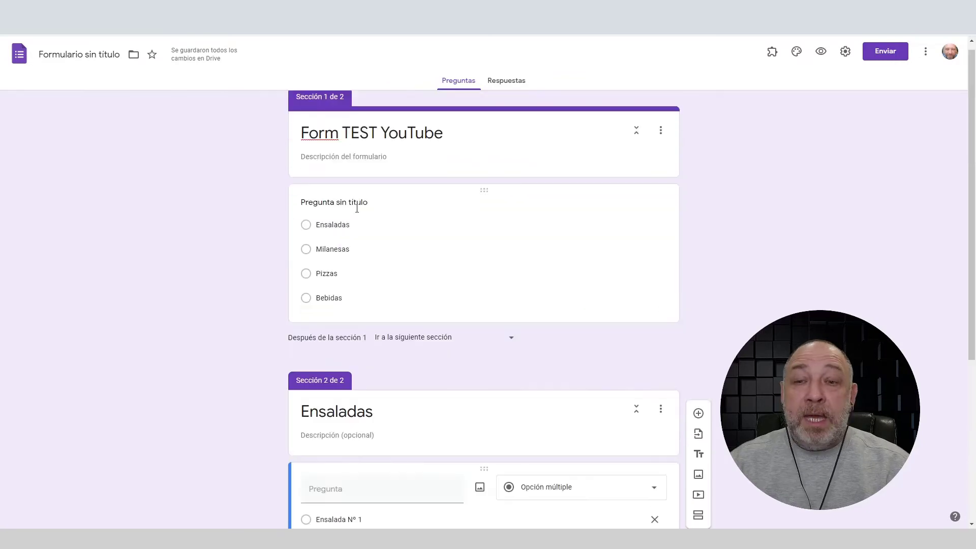
- Attach a salad photo from Google image search to the Ensaladas answer
left_click(389, 229)
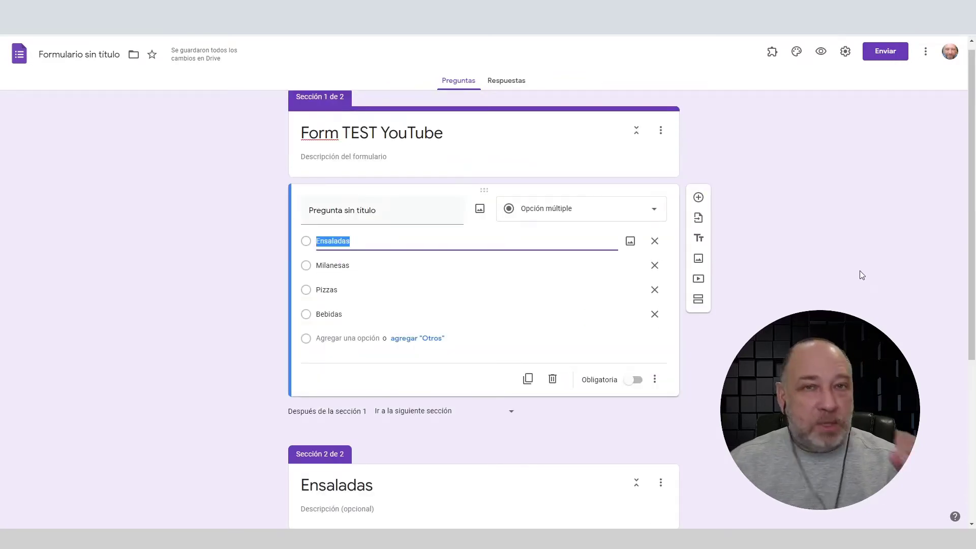
left_click(629, 242)
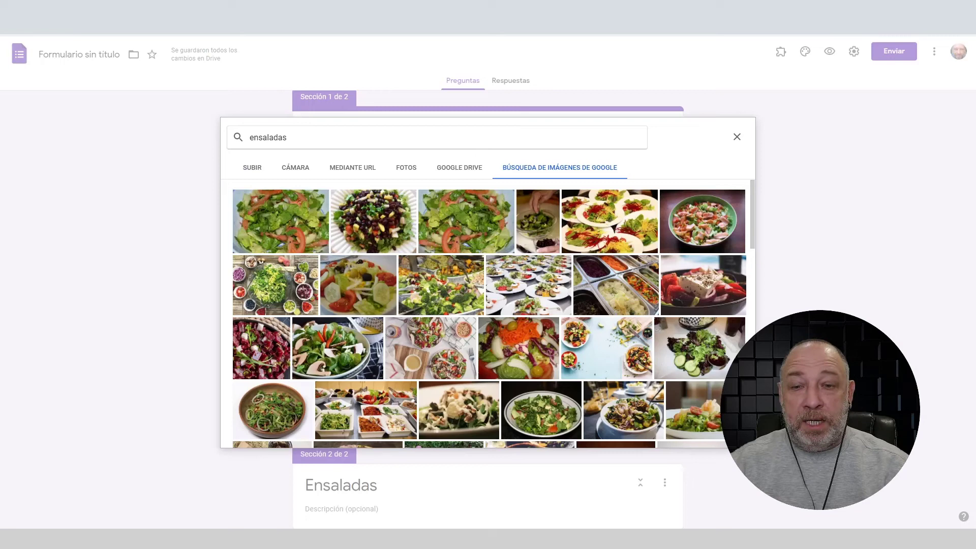
left_click(442, 285)
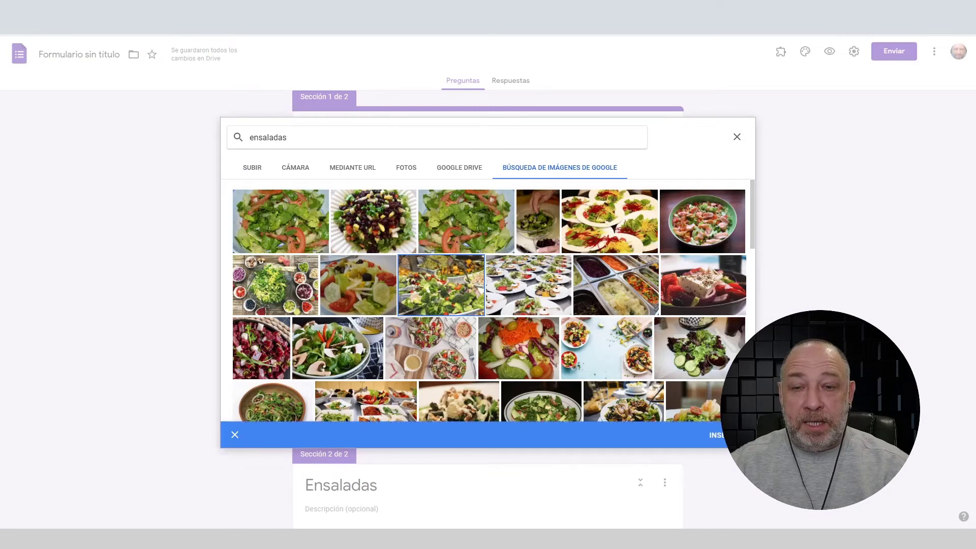
left_click(718, 435)
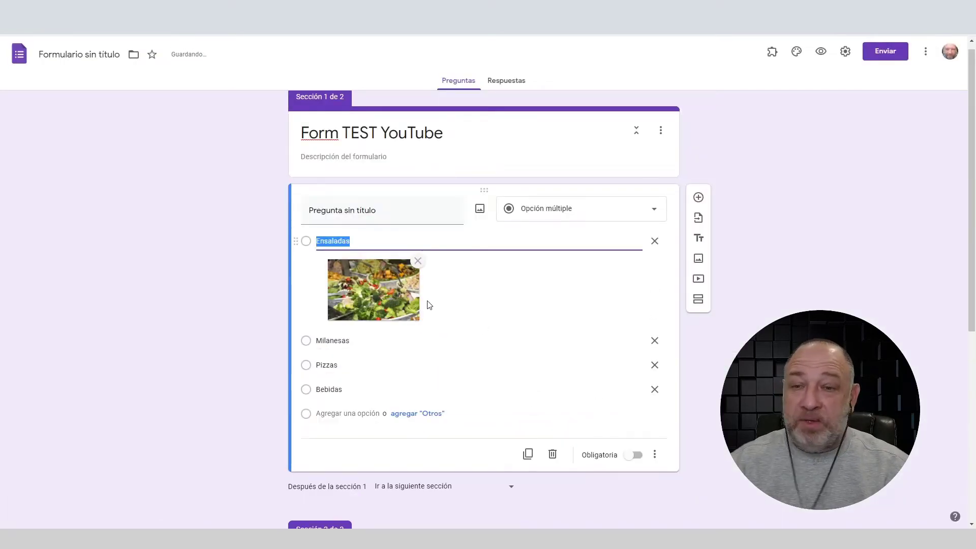
left_click(192, 298)
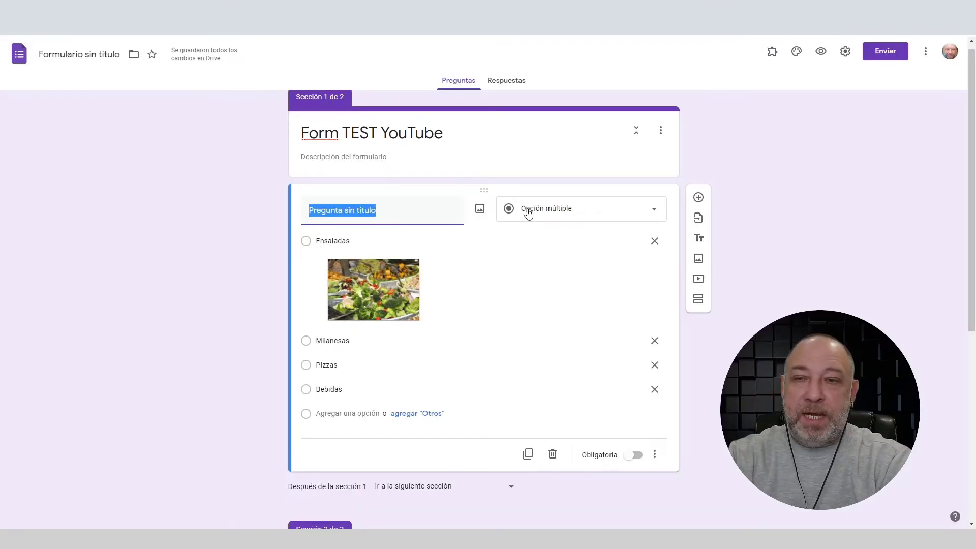
- Title the first question 'Elige tu menú'
type("El")
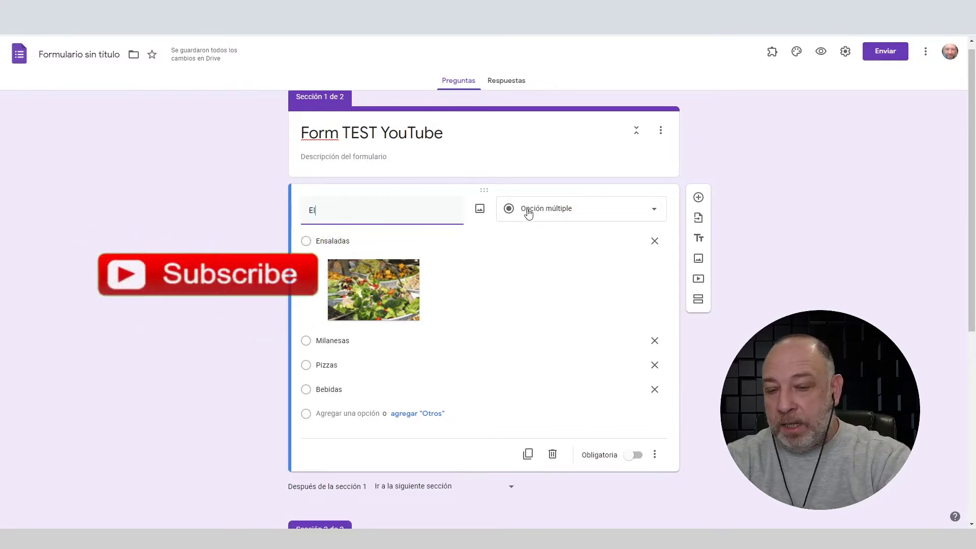
type("ige tu menú")
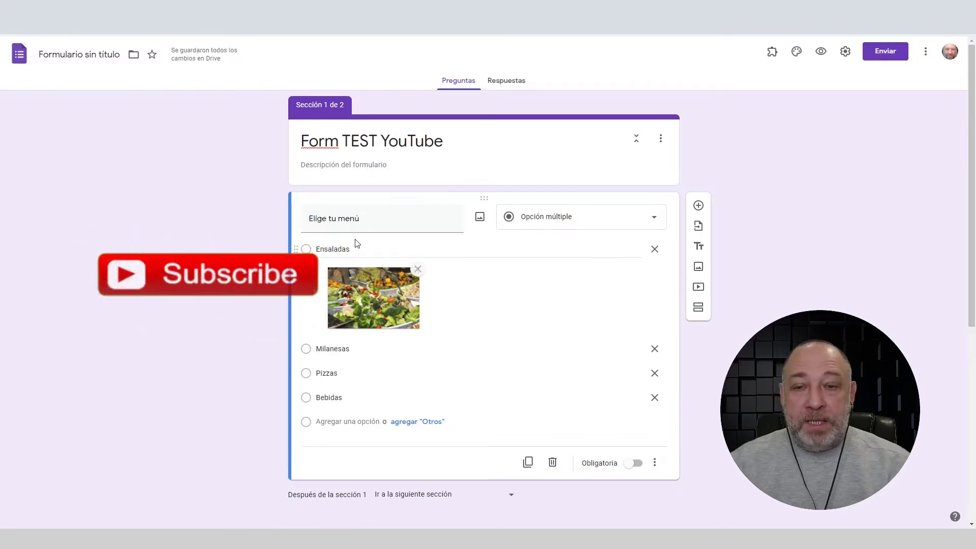
scroll(638, 352, "down", 1)
scroll(405, 355, "down", 3)
scroll(381, 371, "down", 3)
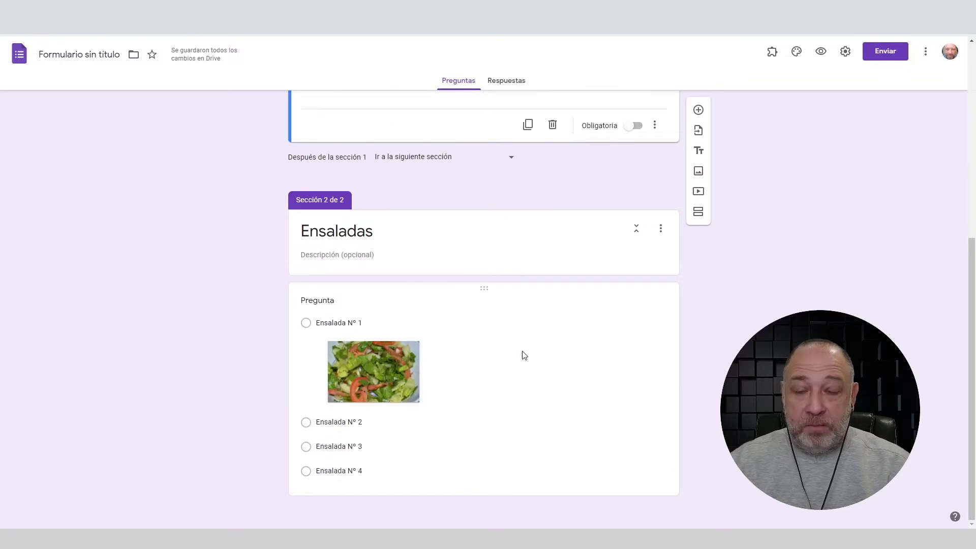
scroll(627, 329, "up", 4)
scroll(626, 329, "up", 3)
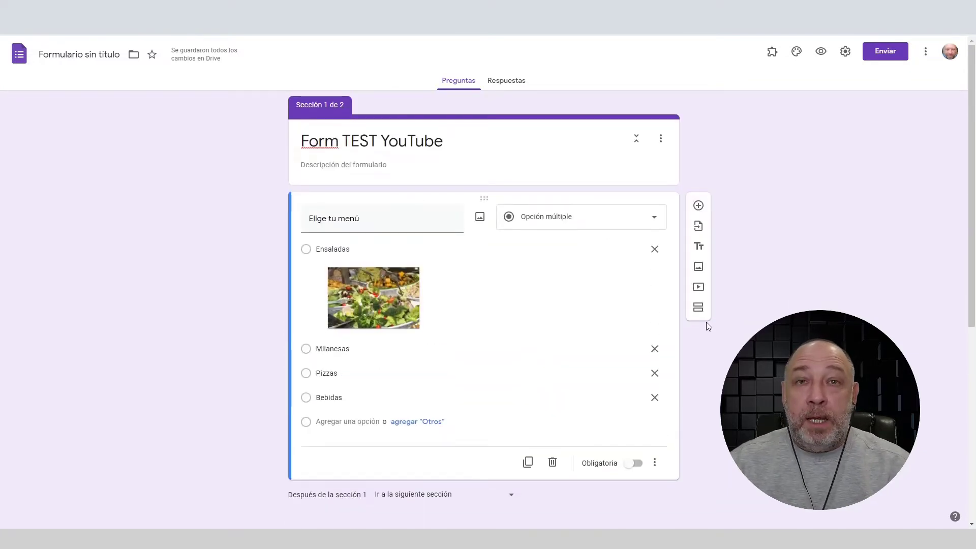
- Enable answer-based section jumps and route Ensaladas to section 2 (Ensaladas)
left_click(656, 464)
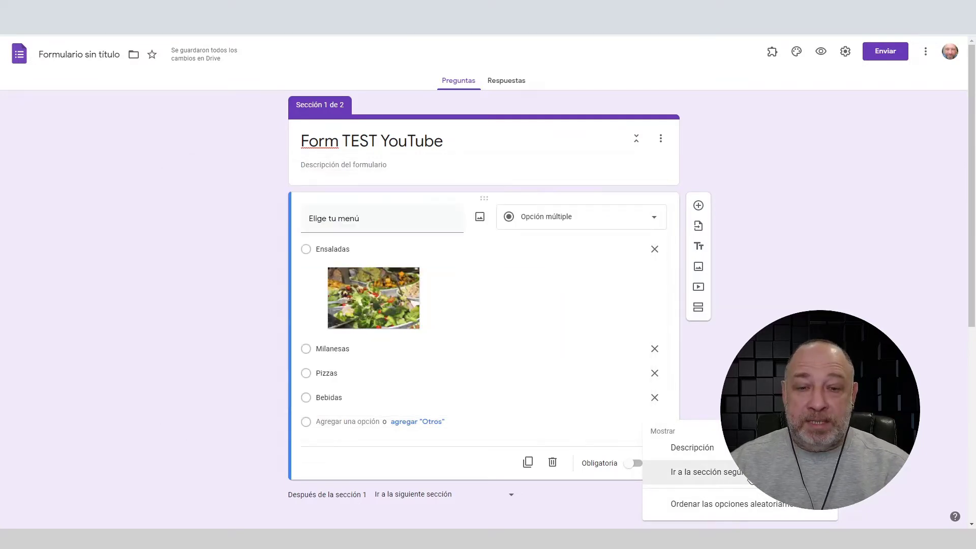
left_click(712, 472)
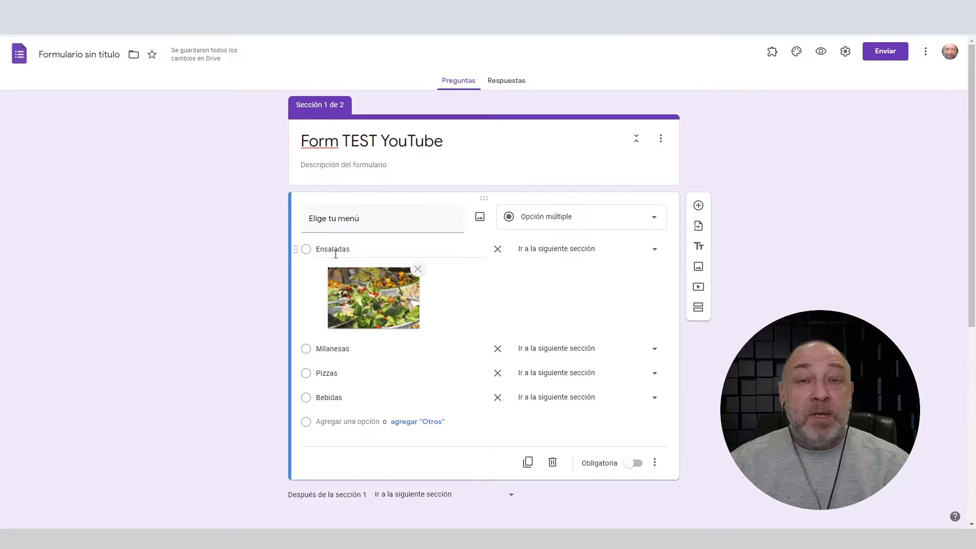
left_click(588, 254)
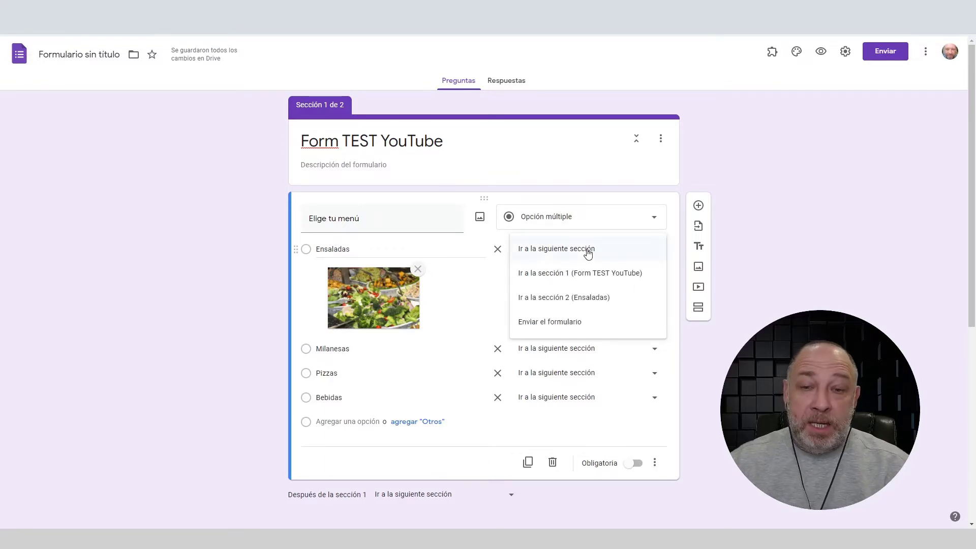
left_click(604, 299)
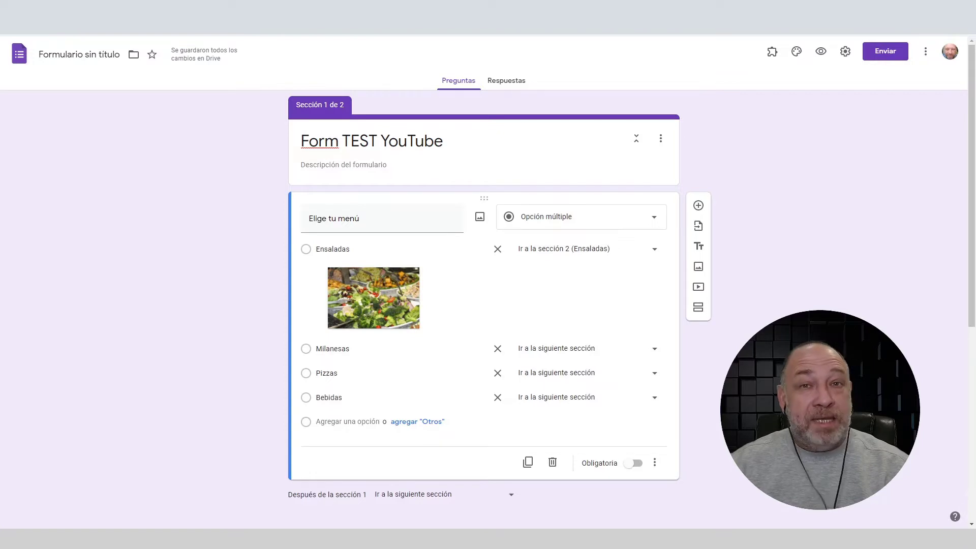
scroll(766, 318, "down", 6)
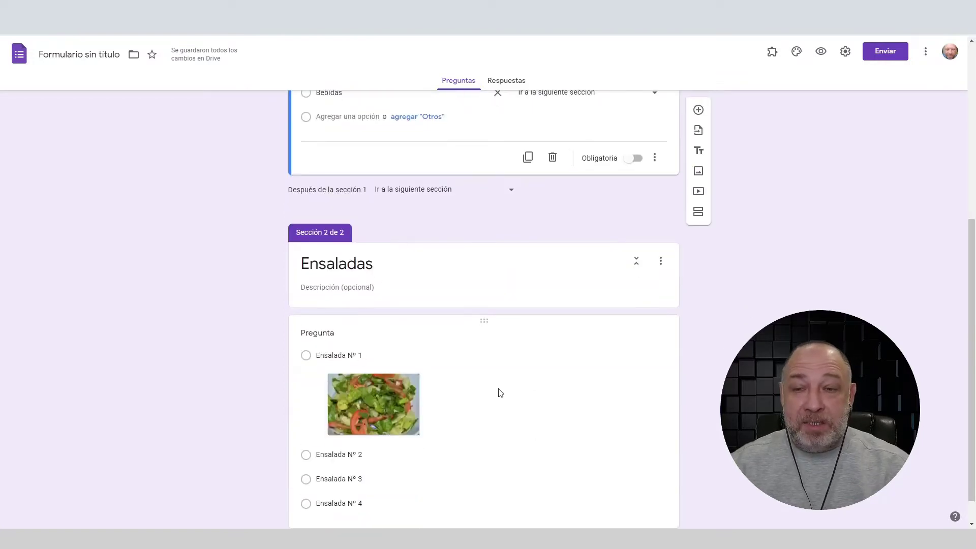
- Add a new untitled section and move it below Ensaladas as section 3 of 3
scroll(516, 335, "down", 1)
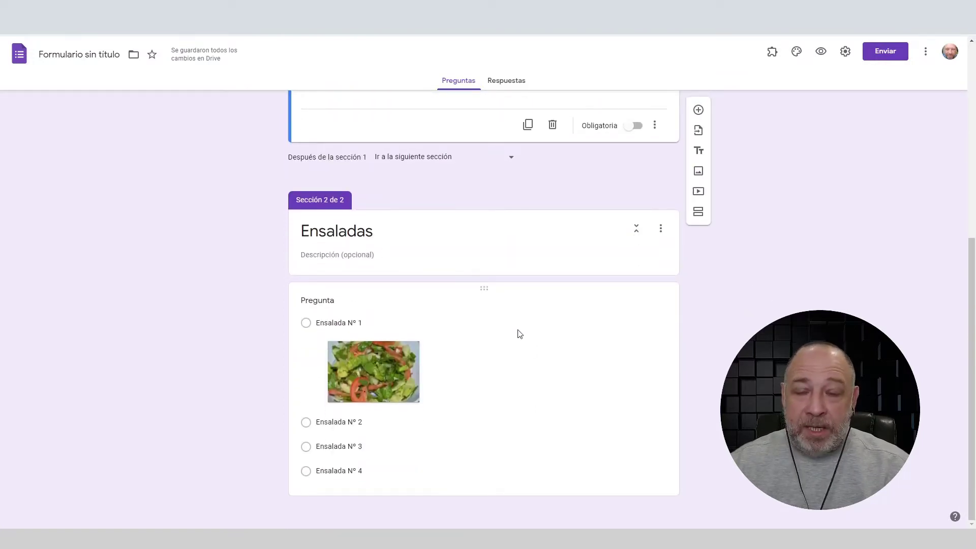
scroll(731, 333, "up", 2)
scroll(730, 331, "down", 2)
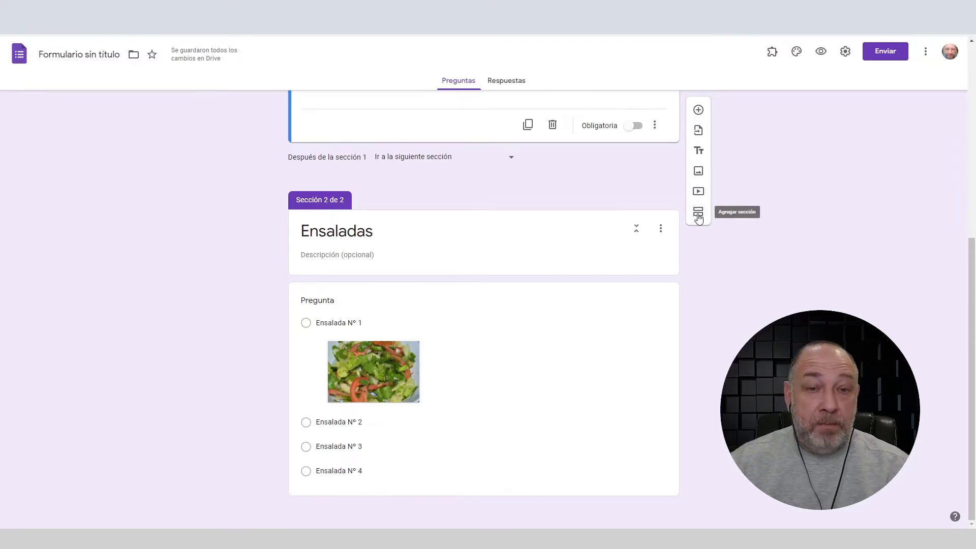
left_click(698, 213)
left_click(662, 155)
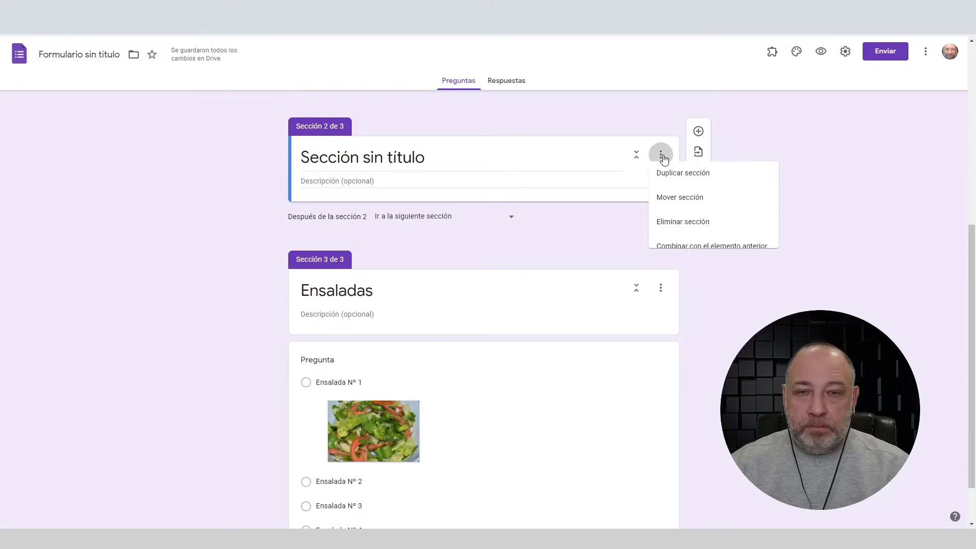
left_click(705, 209)
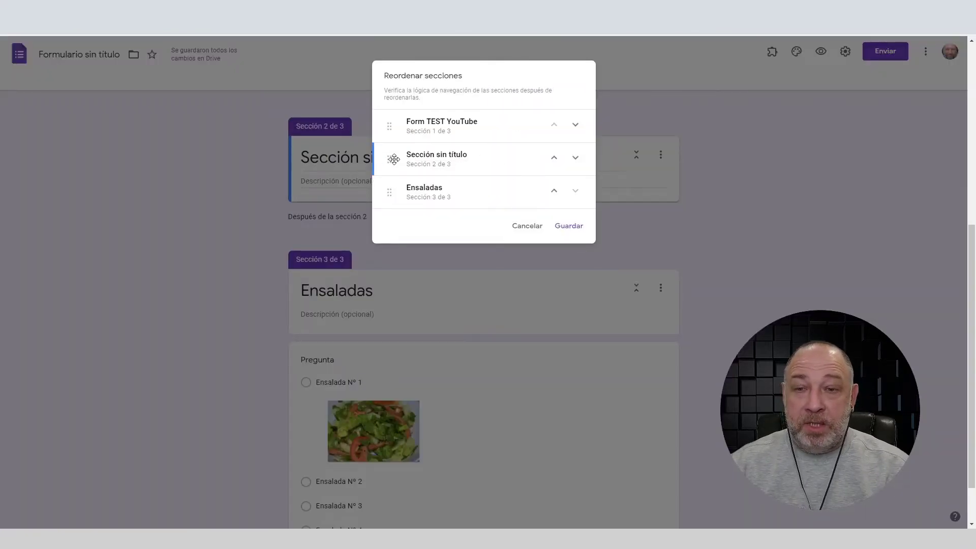
left_click_drag(391, 158, 391, 201)
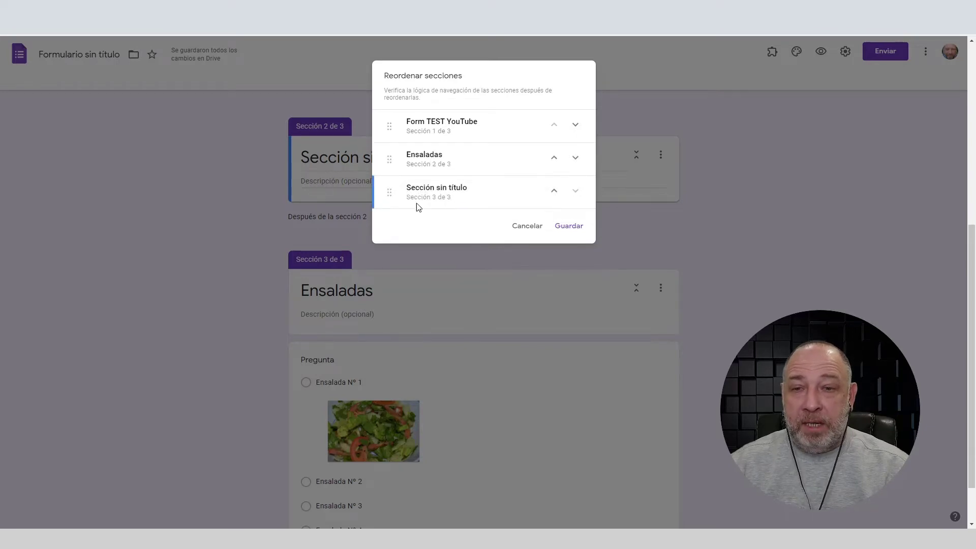
left_click(577, 230)
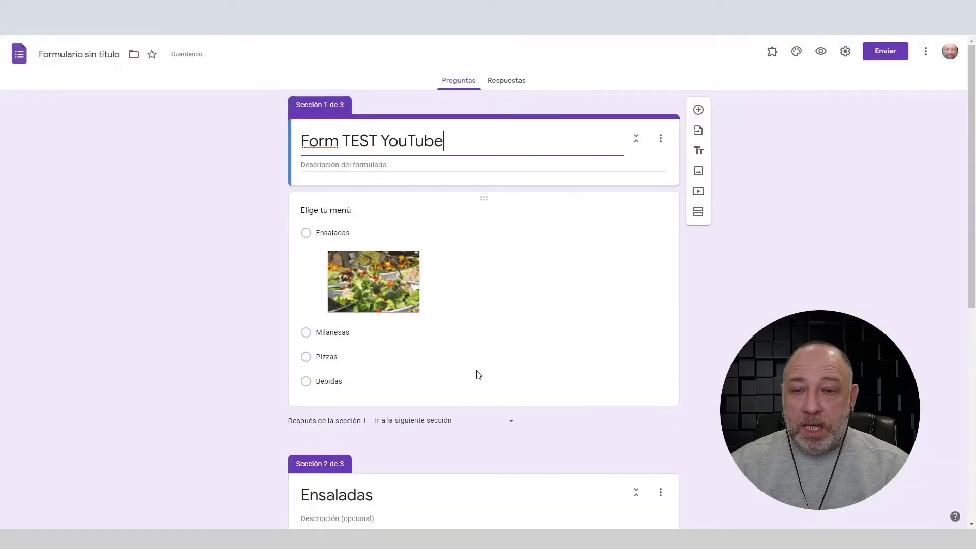
scroll(464, 330, "down", 8)
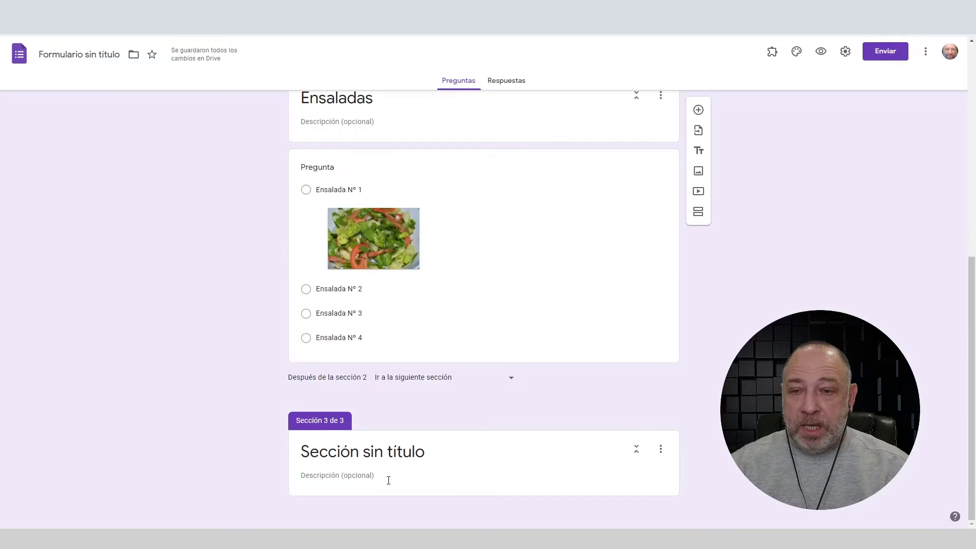
- Rename the third section to 'Enviar Pedido'
left_click(440, 450)
type("Env")
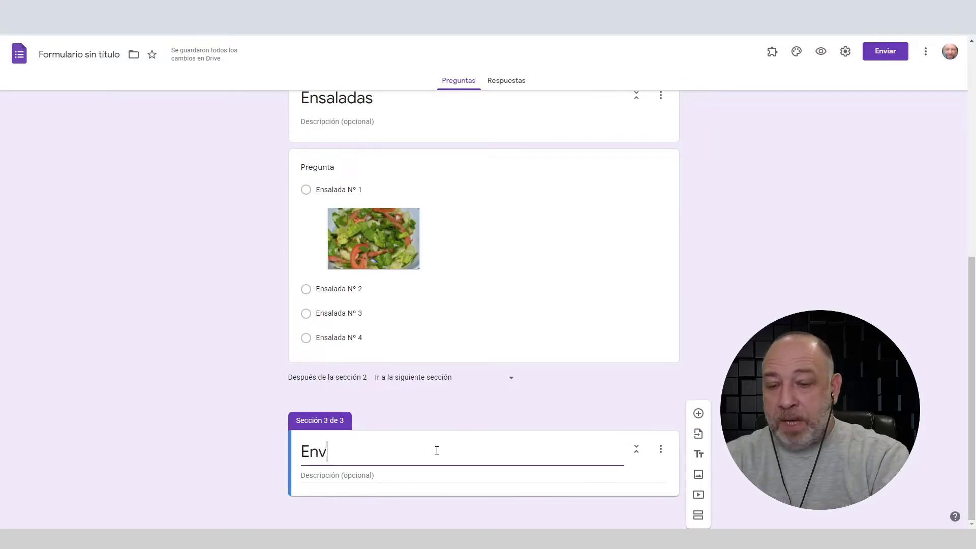
type("iar Pedido")
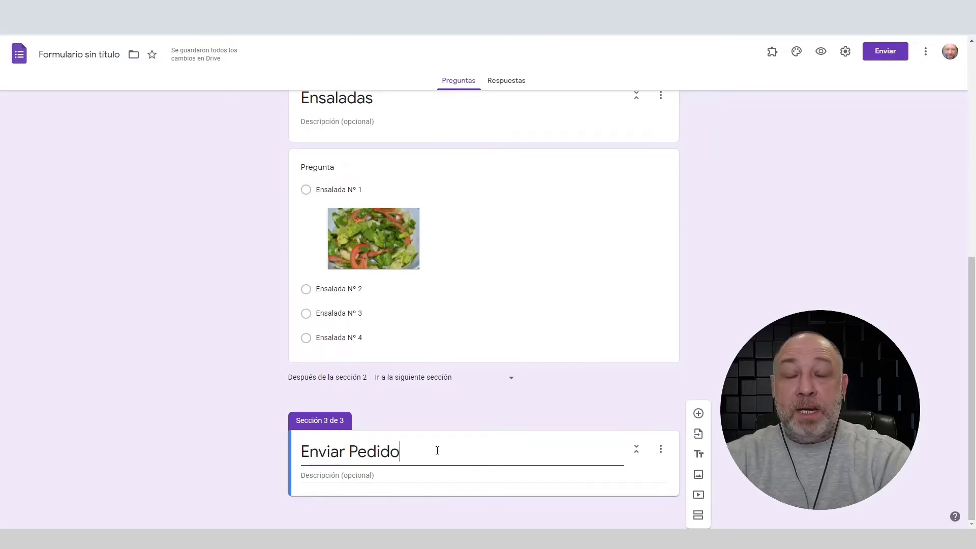
left_click(667, 488)
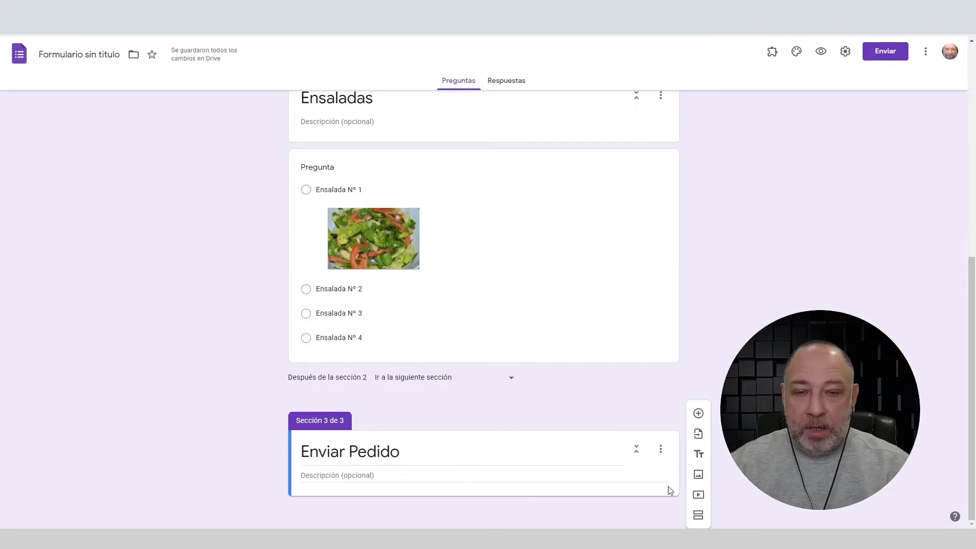
- Add a required short-answer question 'Nombre (sin apellidos)' to Enviar Pedido
left_click(699, 414)
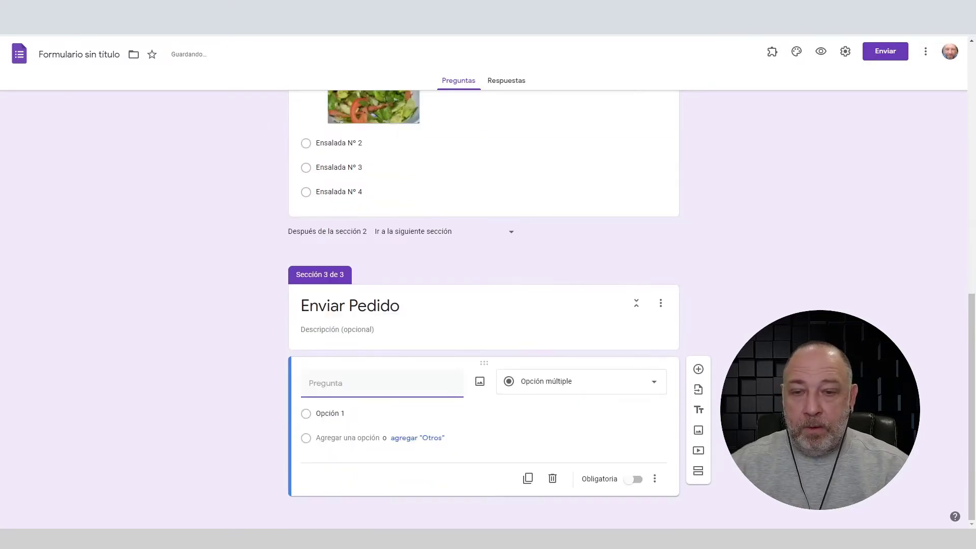
type("Nombre")
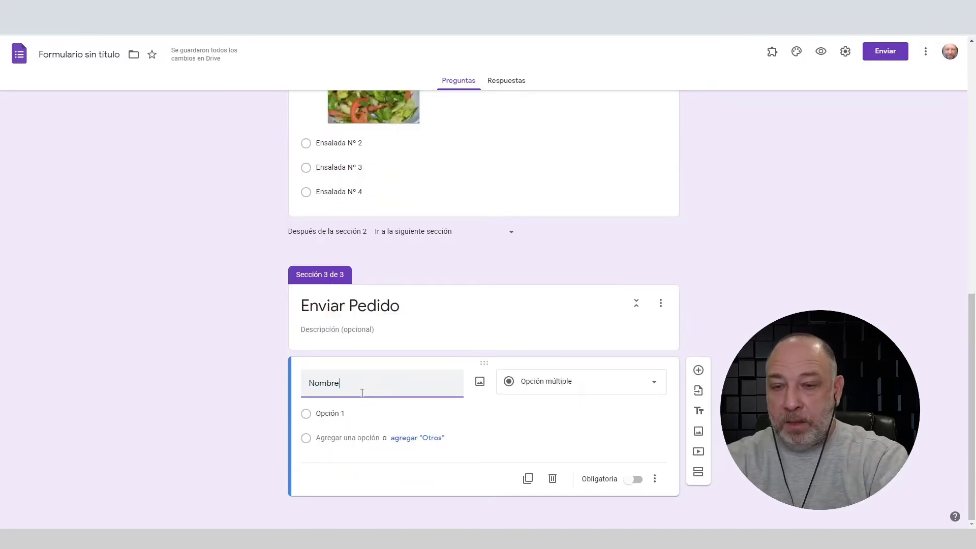
type(" (sin ap")
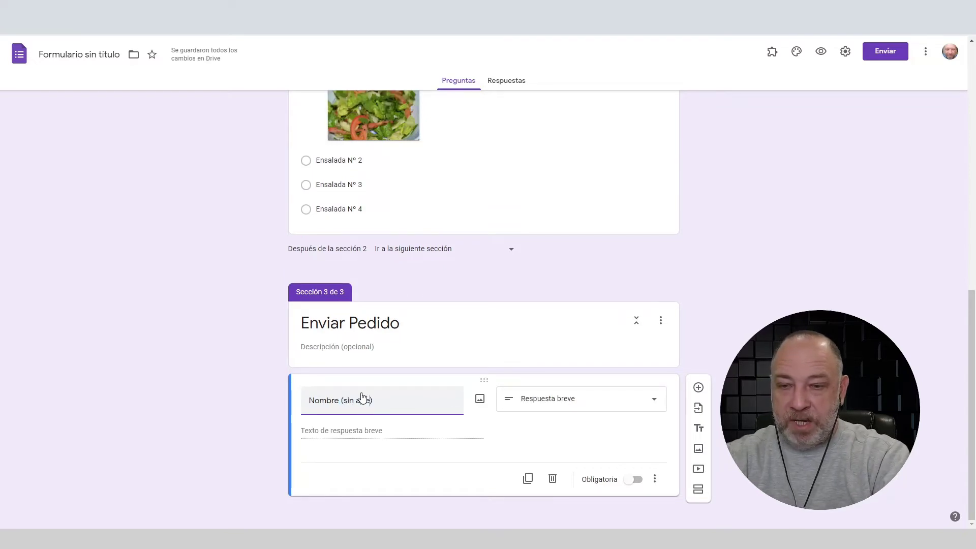
type("e)llidos")
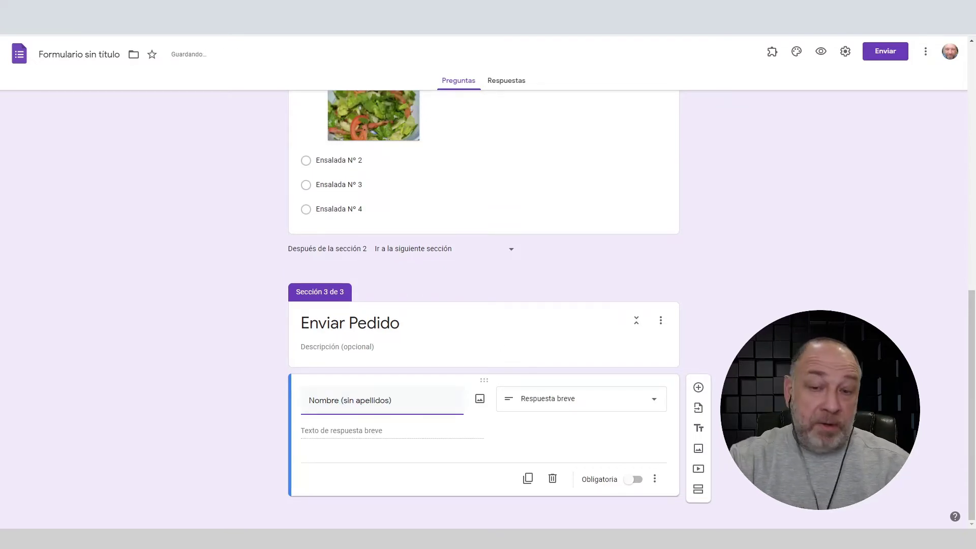
left_click(599, 496)
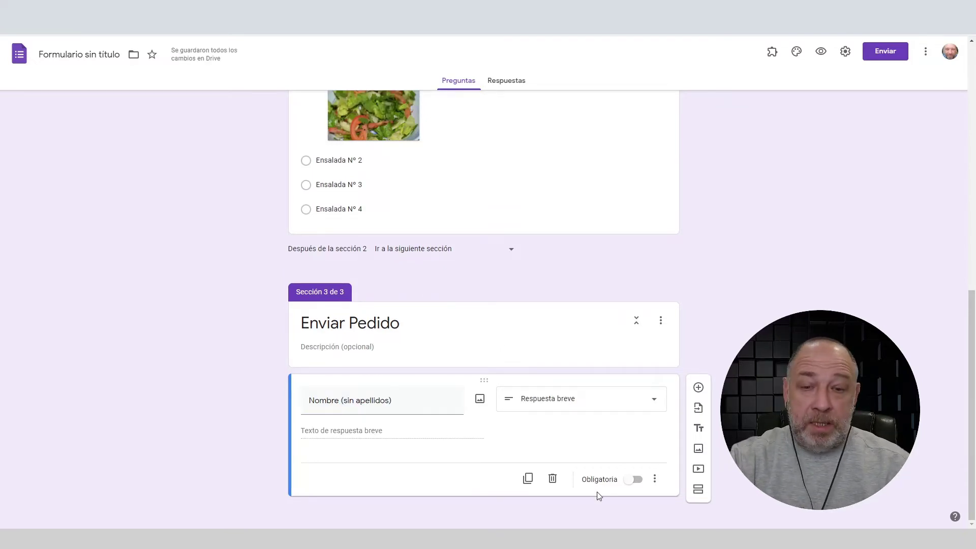
left_click(637, 480)
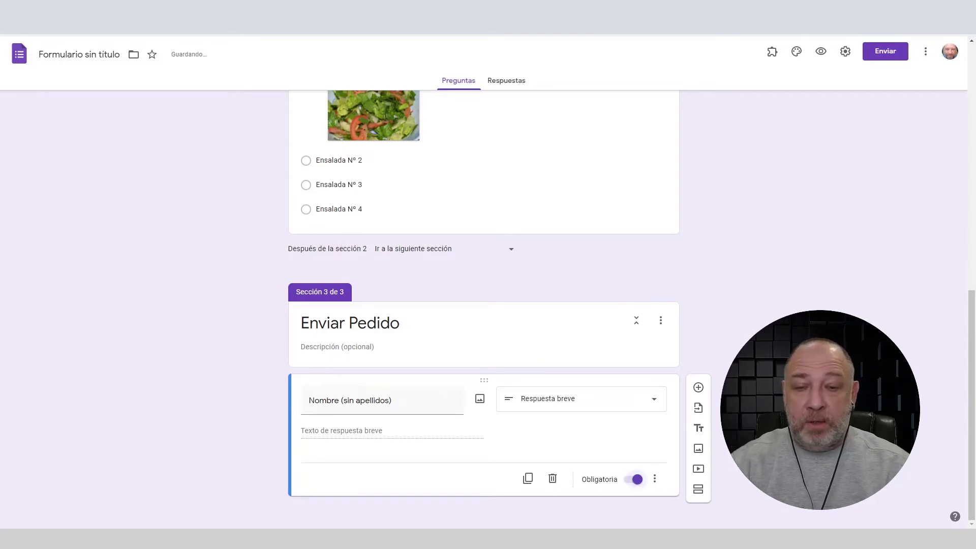
- Add an 'Email' question with text validation requiring answers to contain '@'
left_click(699, 387)
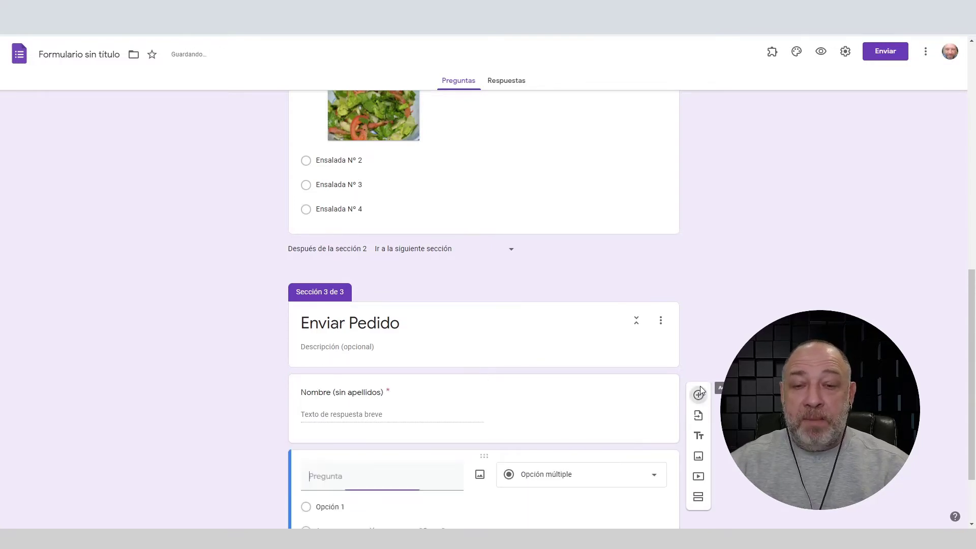
type("Email")
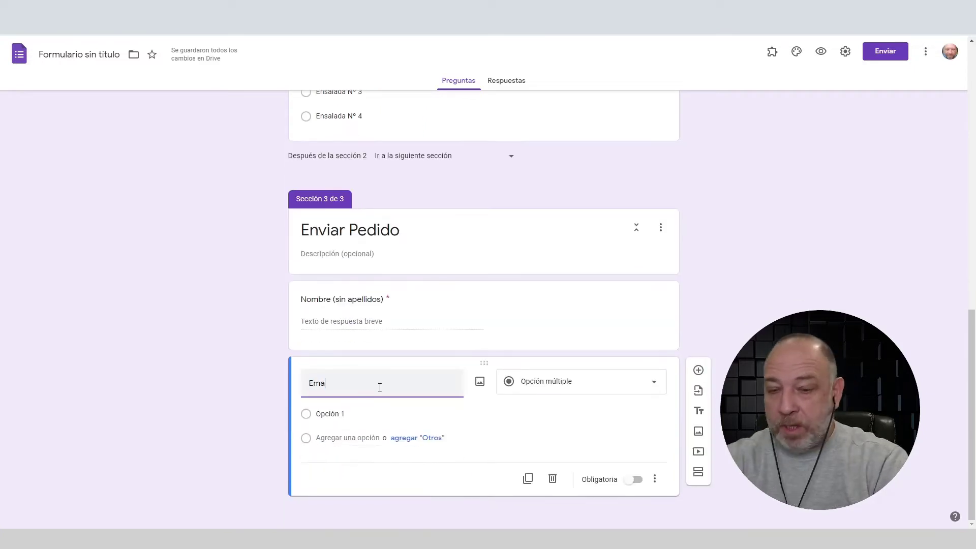
left_click(655, 480)
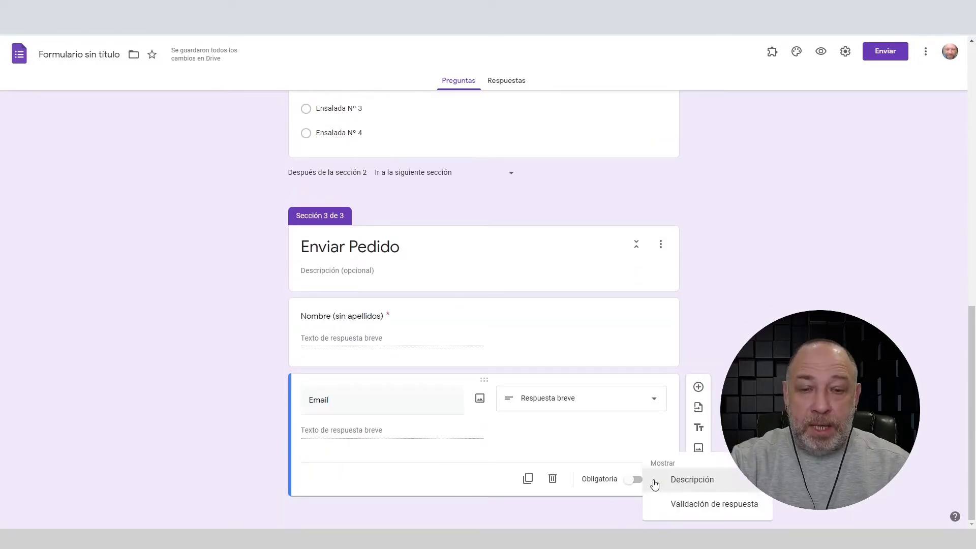
left_click(714, 504)
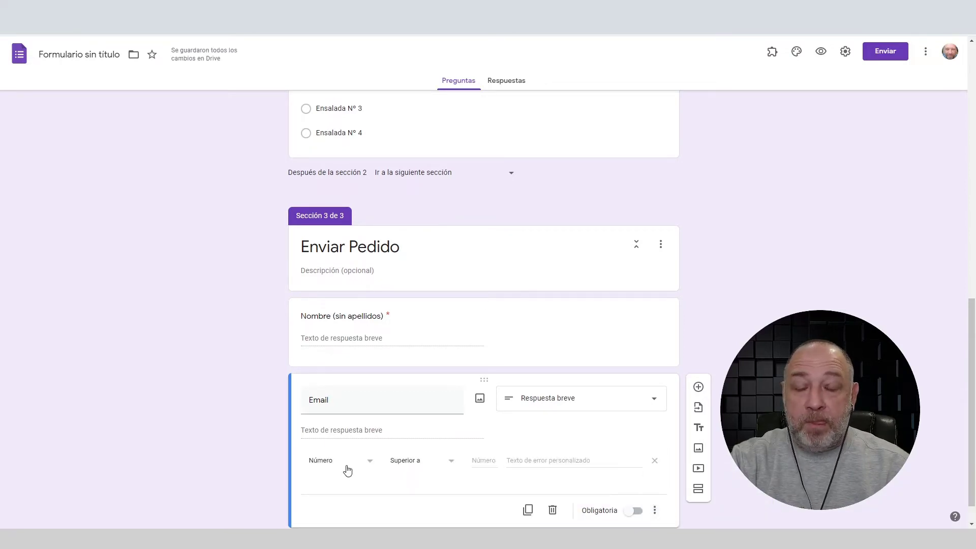
left_click(353, 462)
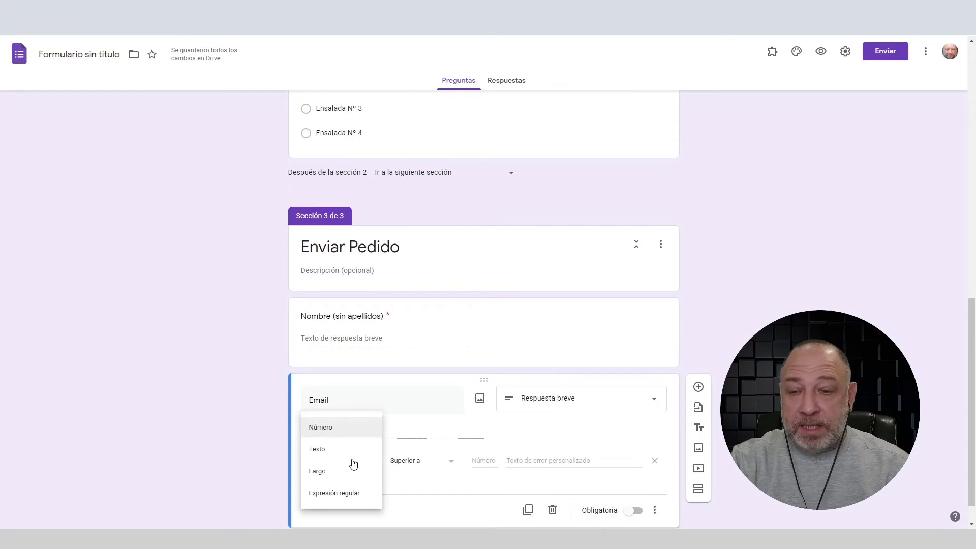
left_click(340, 449)
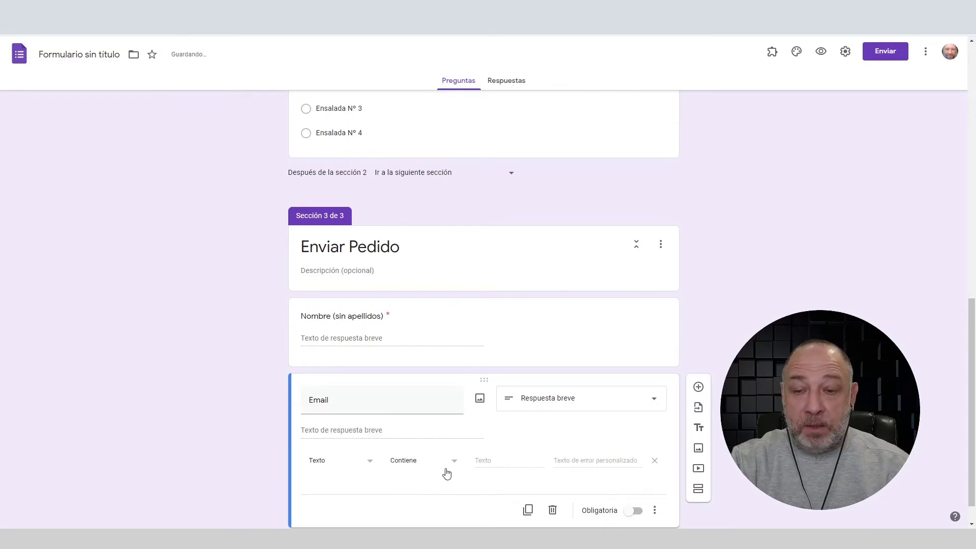
left_click(478, 463)
type("@.")
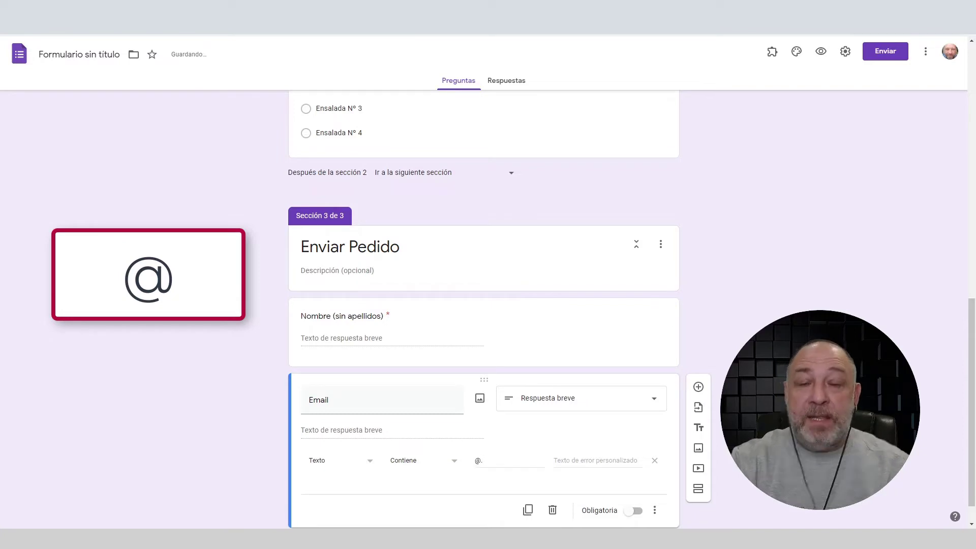
- Mark the Email question as required
scroll(641, 481, "down", 1)
left_click(634, 480)
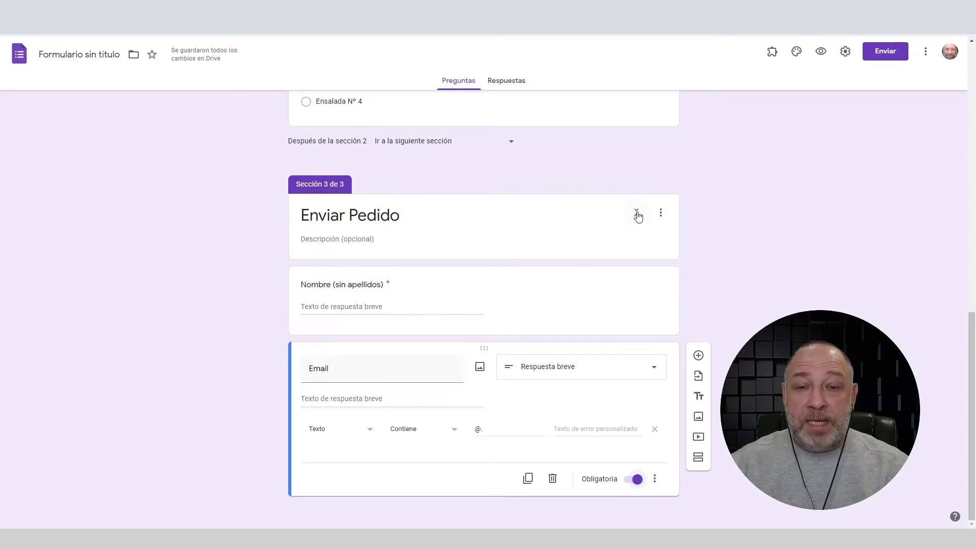
scroll(756, 285, "up", 3)
scroll(756, 285, "up", 8)
scroll(757, 283, "up", 2)
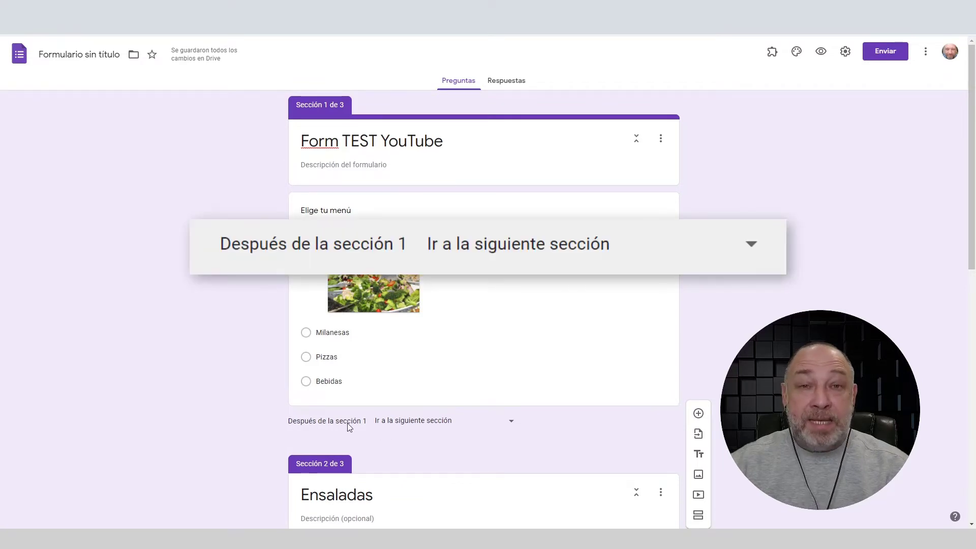
- Add a 'Terminar Pedido' choice to Elige tu menú that goes to section 3 (Enviar Pedido)
left_click(400, 276)
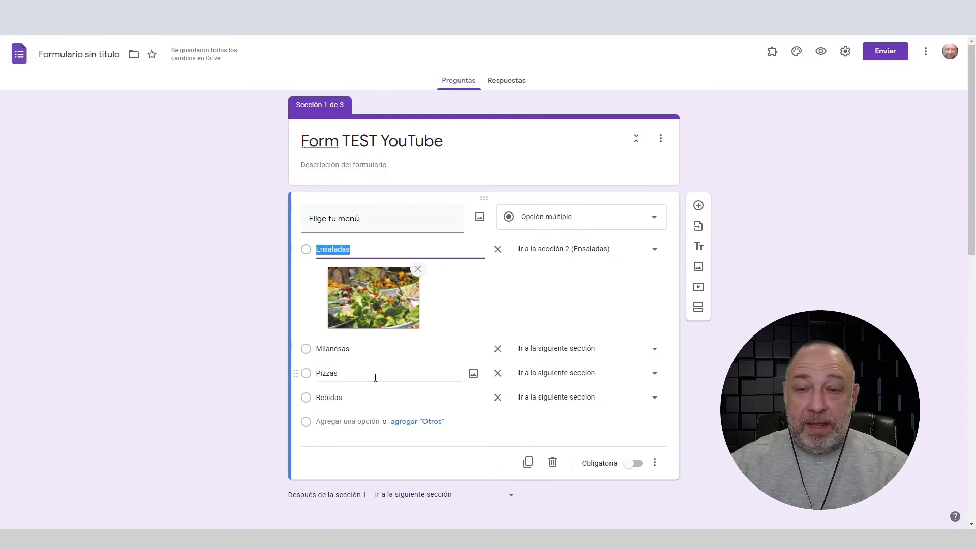
scroll(375, 377, "down", 1)
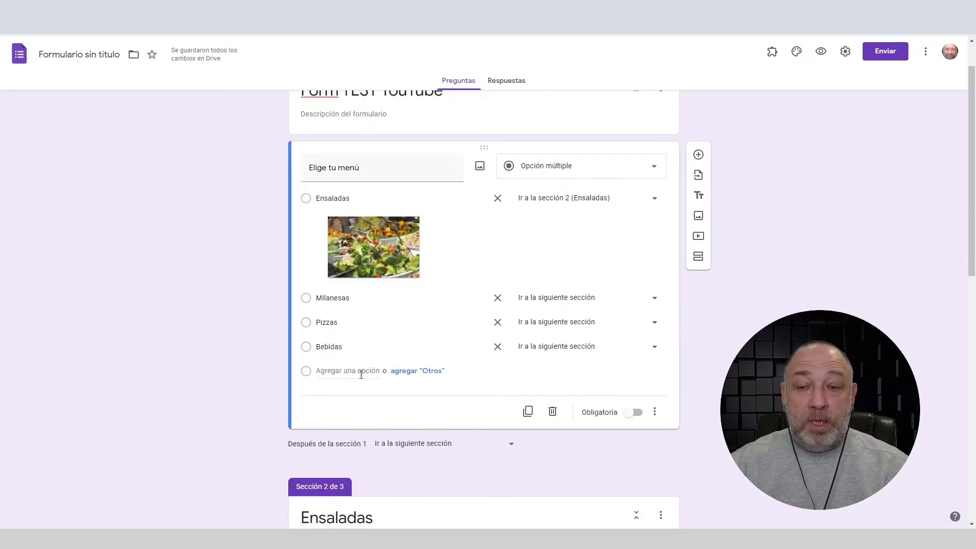
left_click(343, 374)
type("Ter")
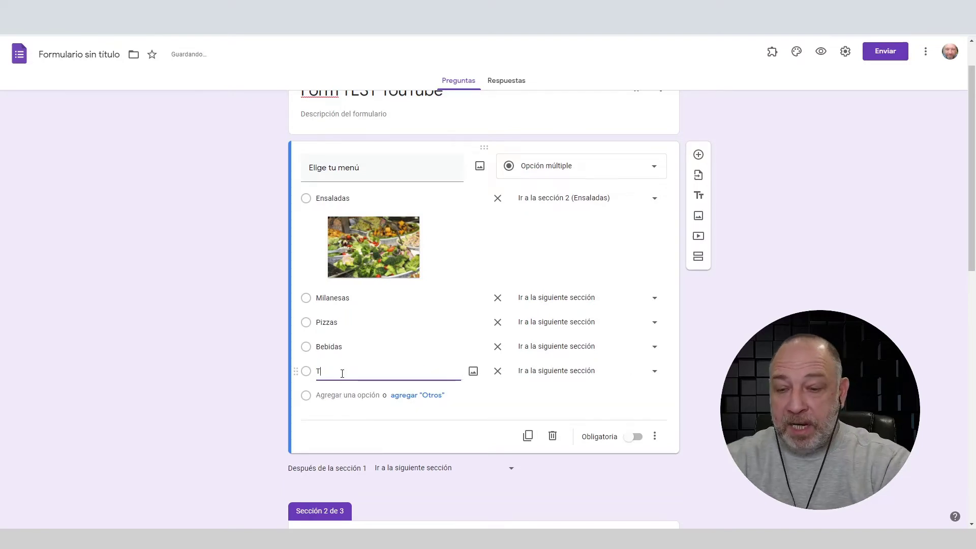
type("minar Pedido")
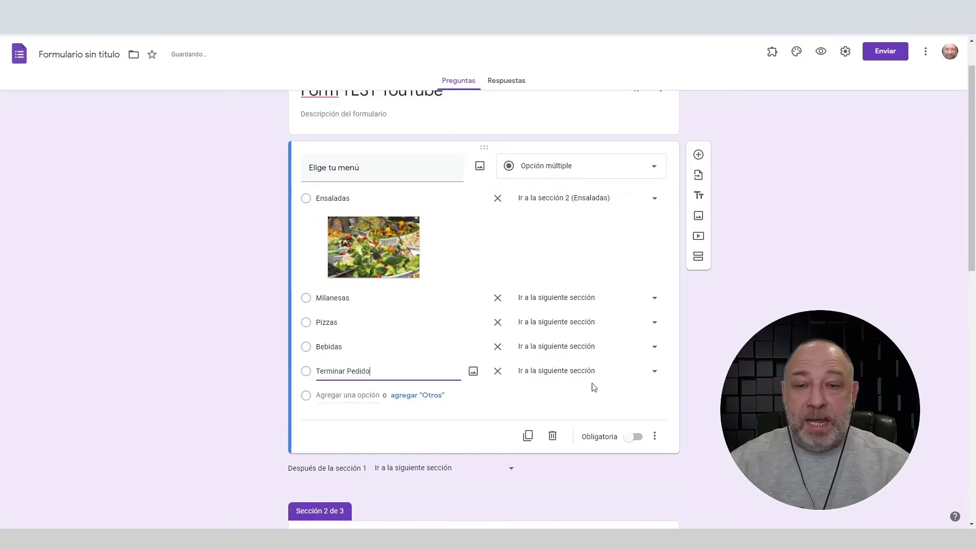
left_click(577, 374)
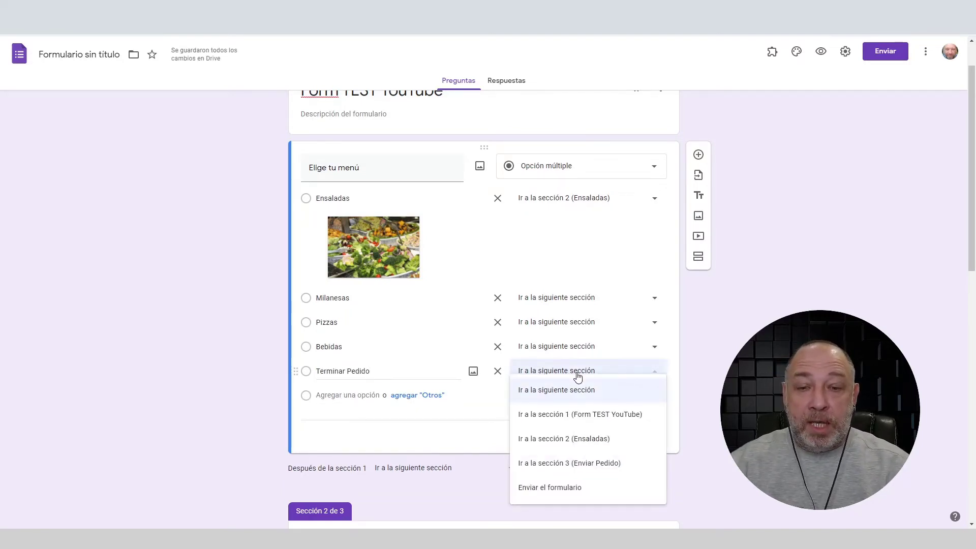
left_click(612, 465)
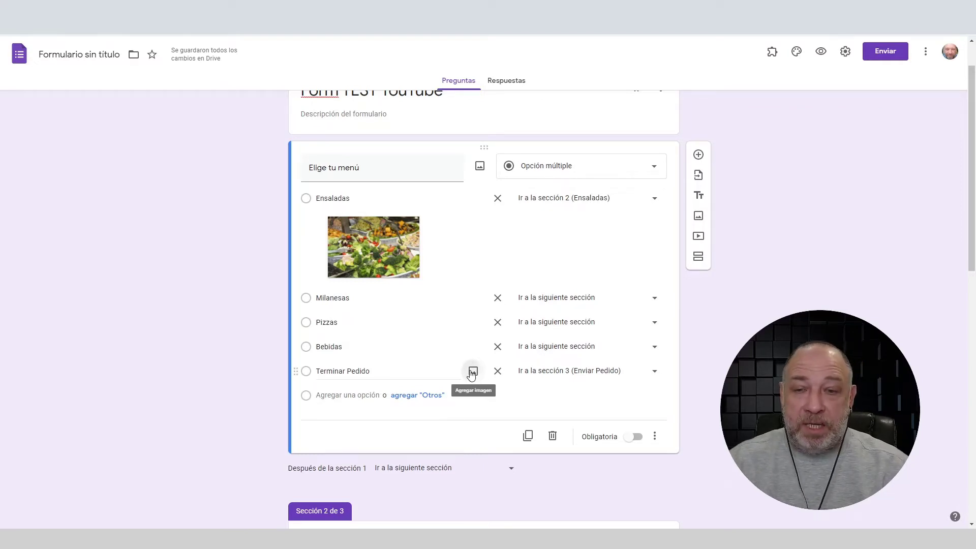
- Attach a thumbs-up image from a Google image search for 'ok' to Terminar Pedido
left_click(472, 371)
left_click(523, 167)
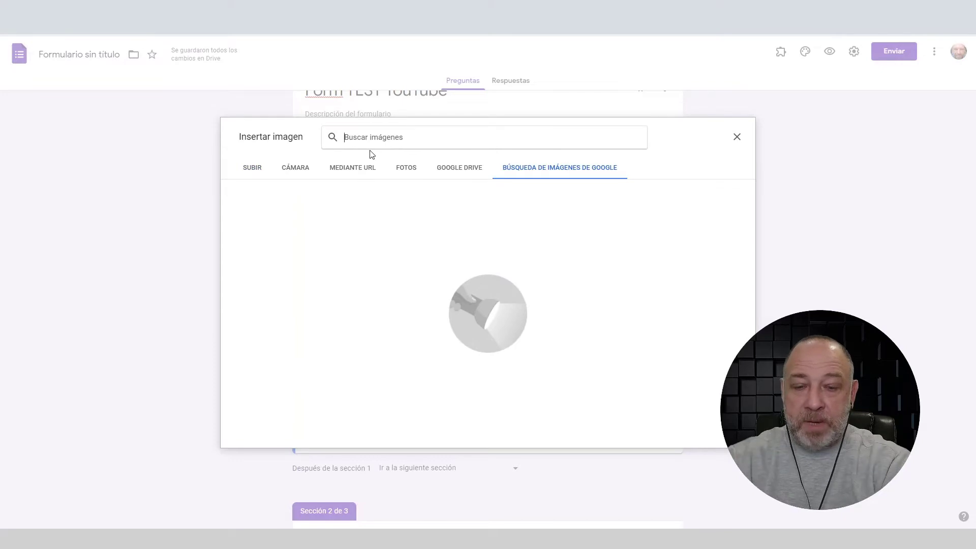
type("ok")
key("Return")
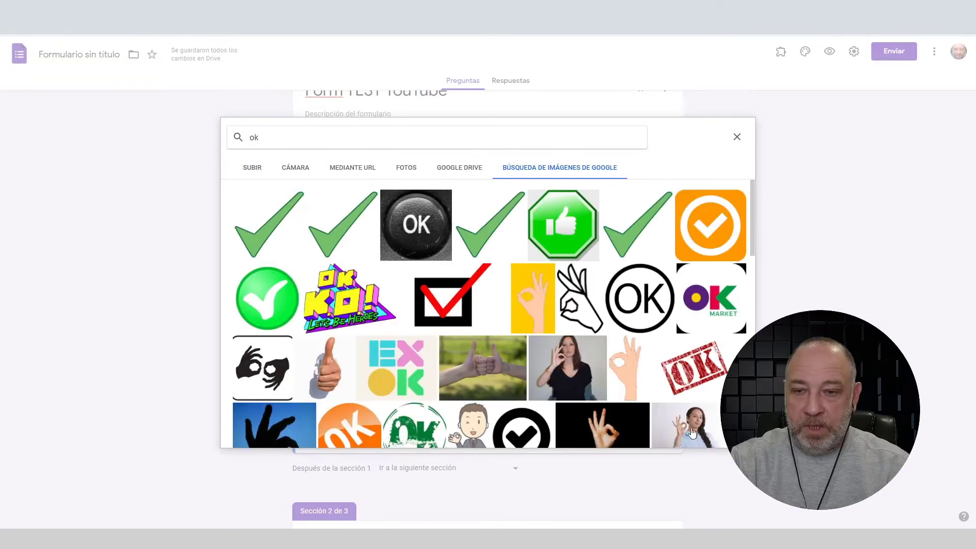
left_click(324, 367)
left_click(719, 436)
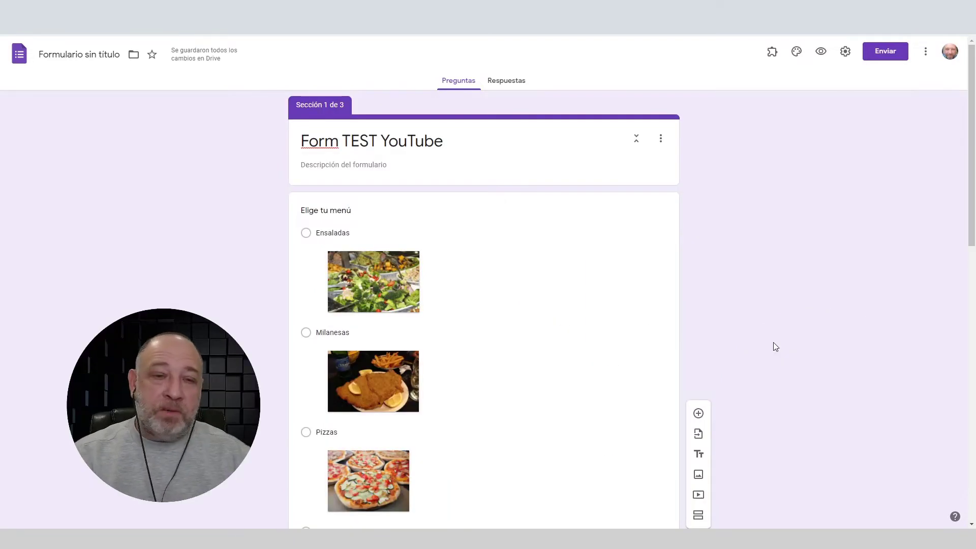
scroll(774, 346, "down", 1)
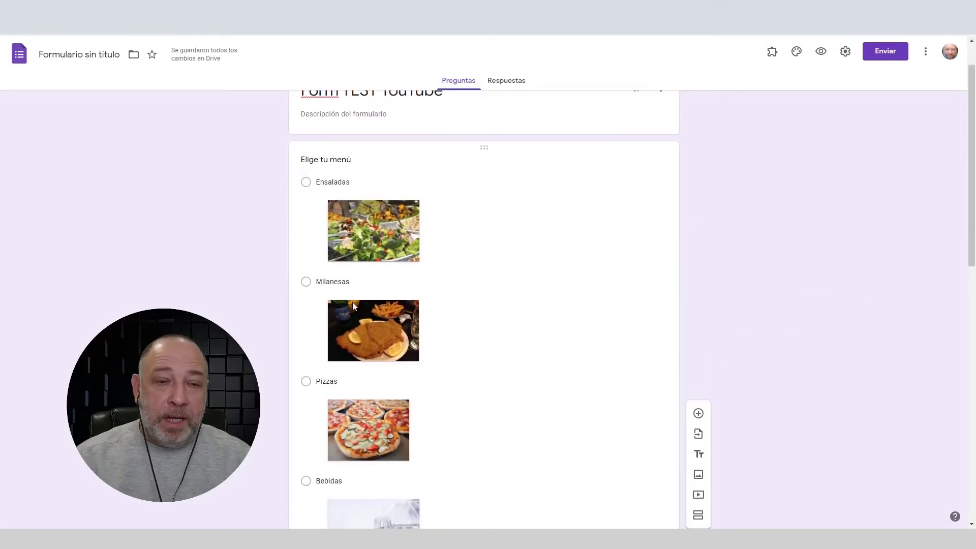
scroll(407, 376, "down", 3)
scroll(443, 374, "up", 4)
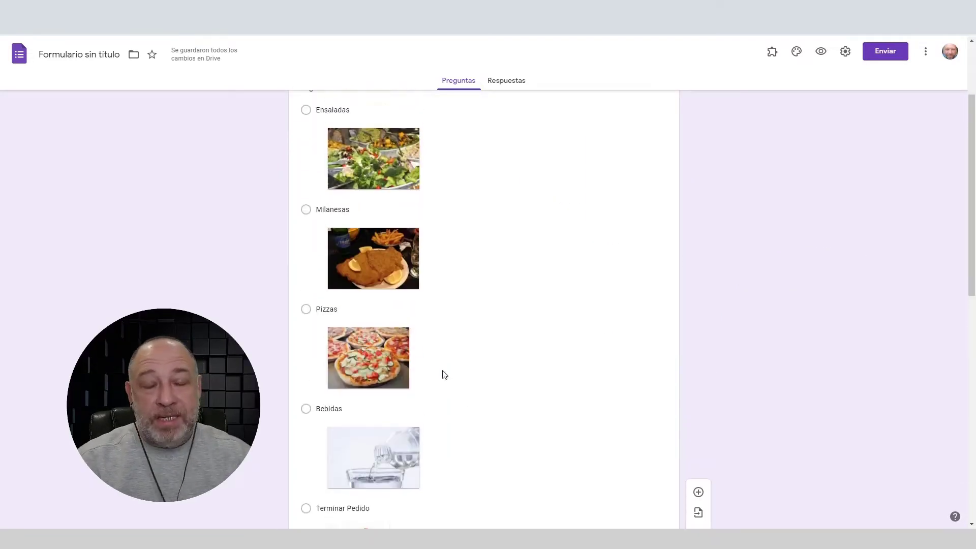
scroll(444, 374, "down", 3)
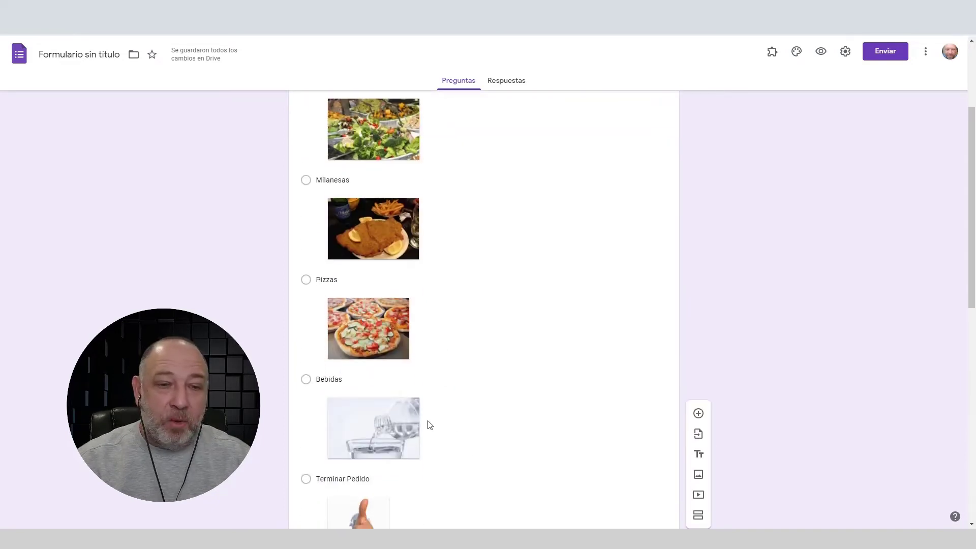
scroll(692, 400, "down", 5)
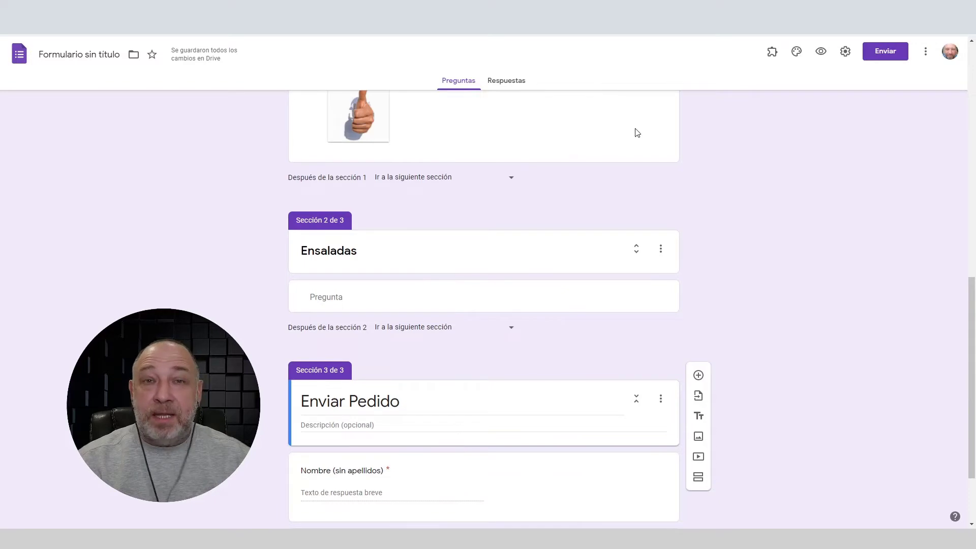
scroll(357, 218, "up", 2)
scroll(457, 300, "down", 4)
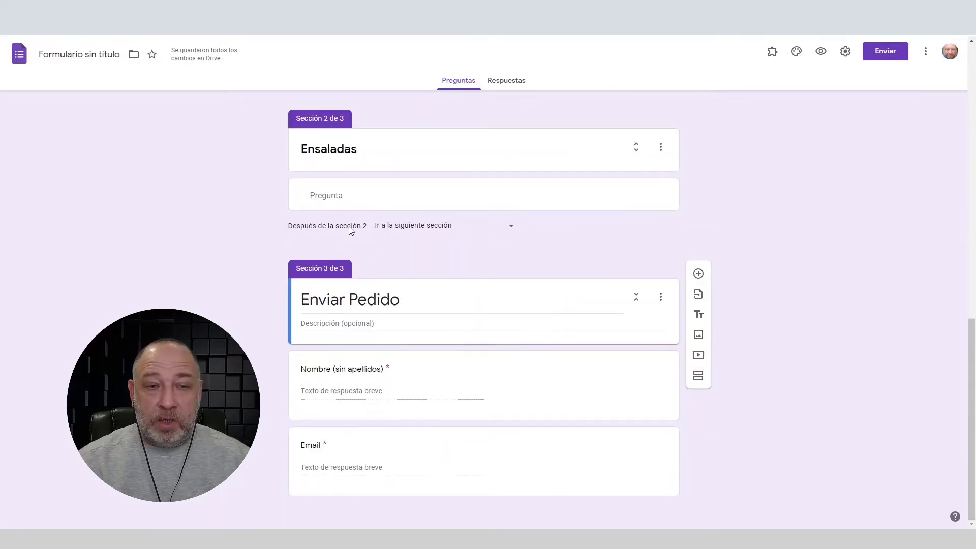
- Set 'Después de la sección 2' to 'Ir a la sección 1 (Form TEST YouTube)'
left_click(423, 232)
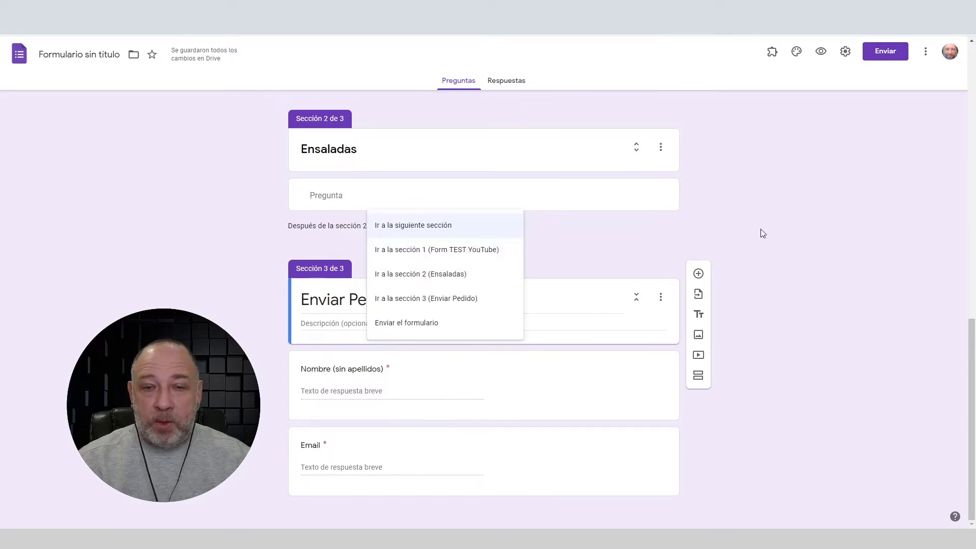
left_click(506, 232)
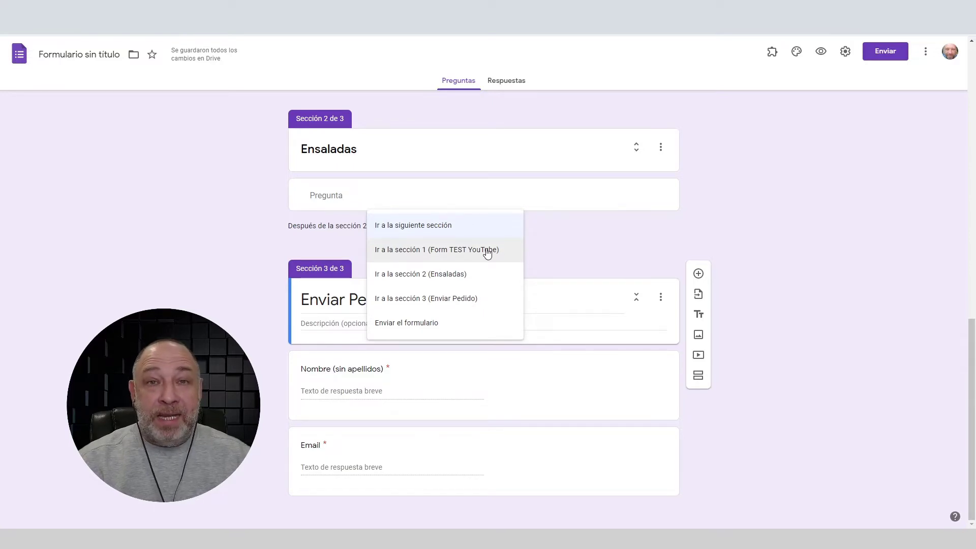
left_click(516, 255)
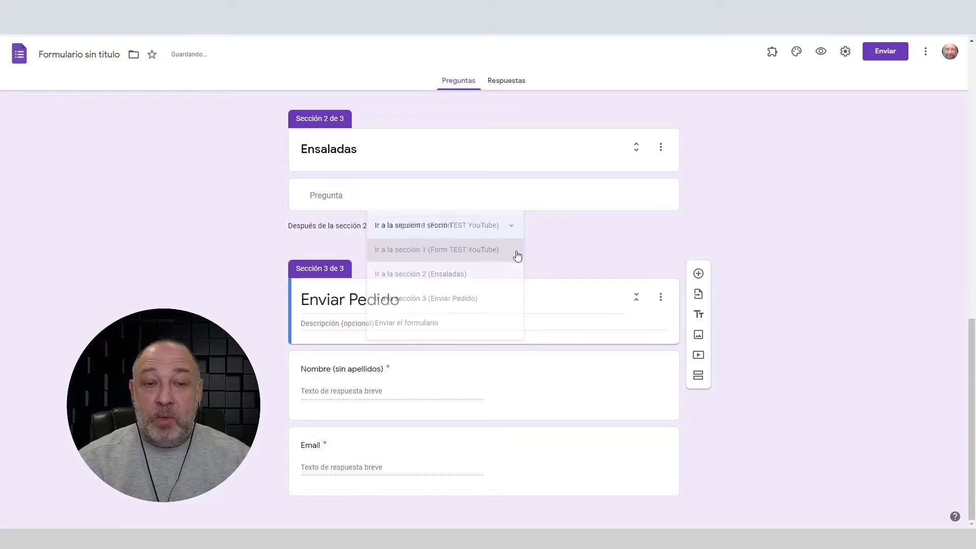
scroll(811, 227, "up", 6)
scroll(425, 128, "up", 4)
scroll(512, 251, "up", 3)
scroll(515, 248, "down", 2)
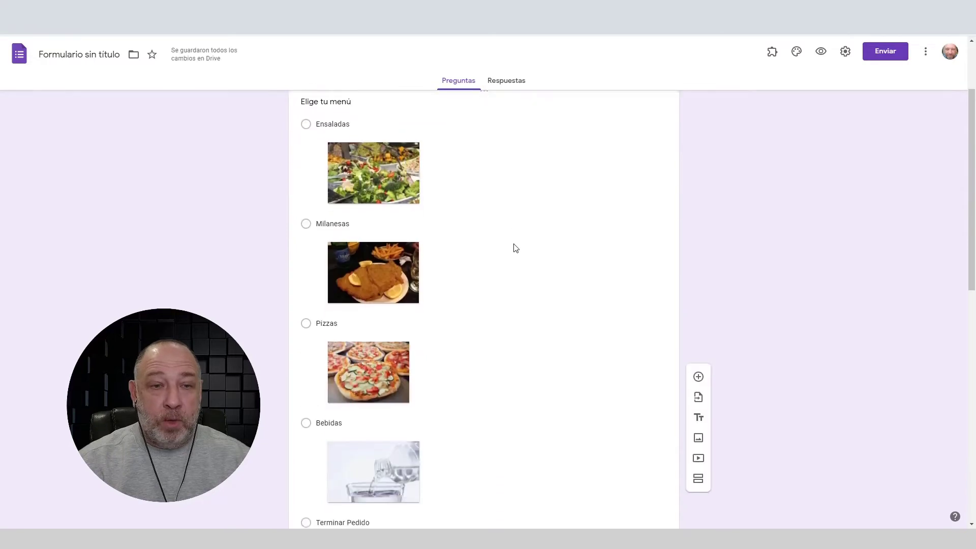
scroll(833, 245, "down", 5)
scroll(846, 229, "up", 2)
scroll(846, 232, "up", 2)
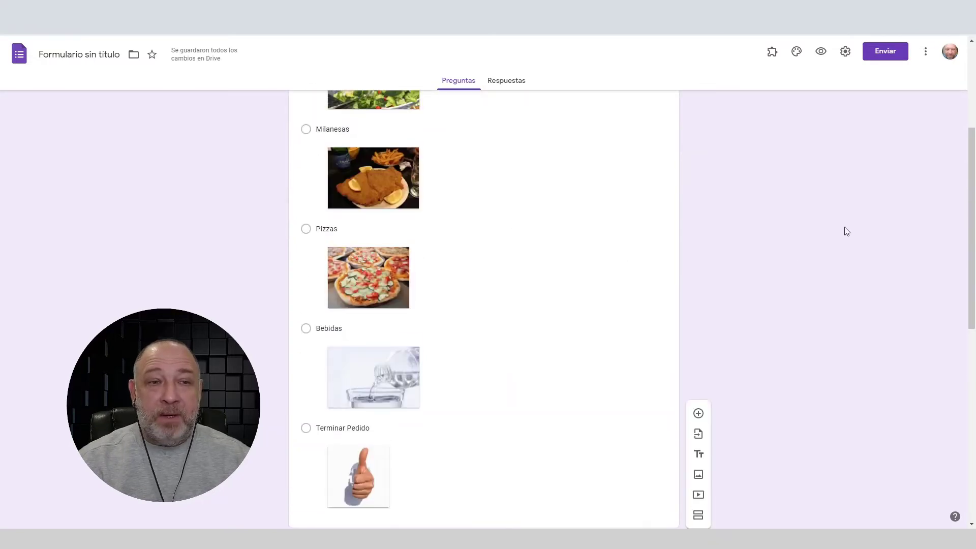
scroll(847, 231, "up", 3)
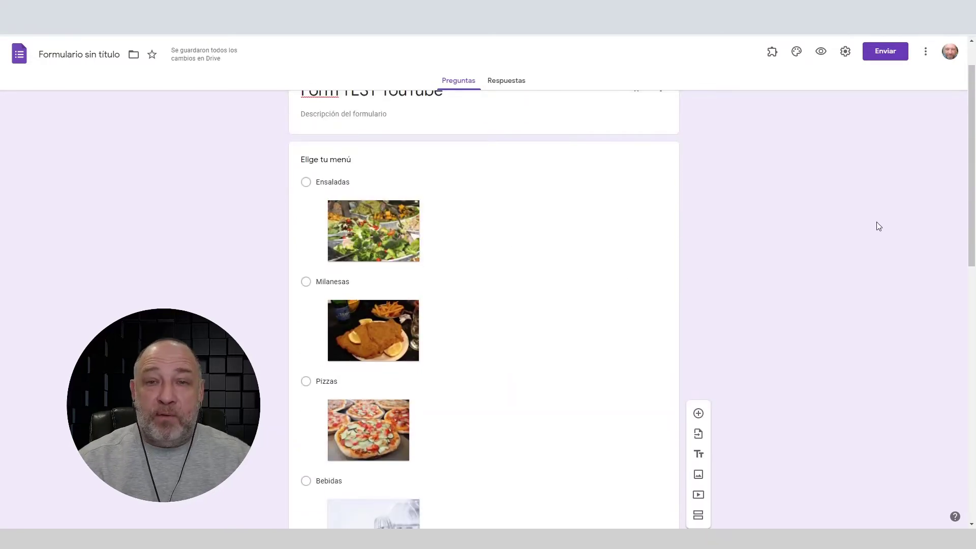
- Preview the form, choose Ensaladas and advance to the salads section
left_click(821, 51)
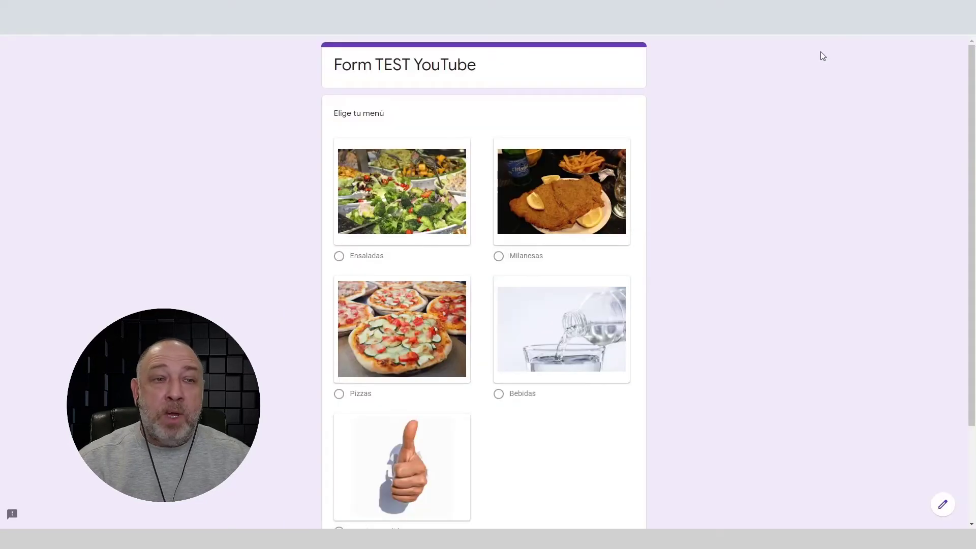
scroll(507, 147, "down", 2)
scroll(627, 198, "up", 2)
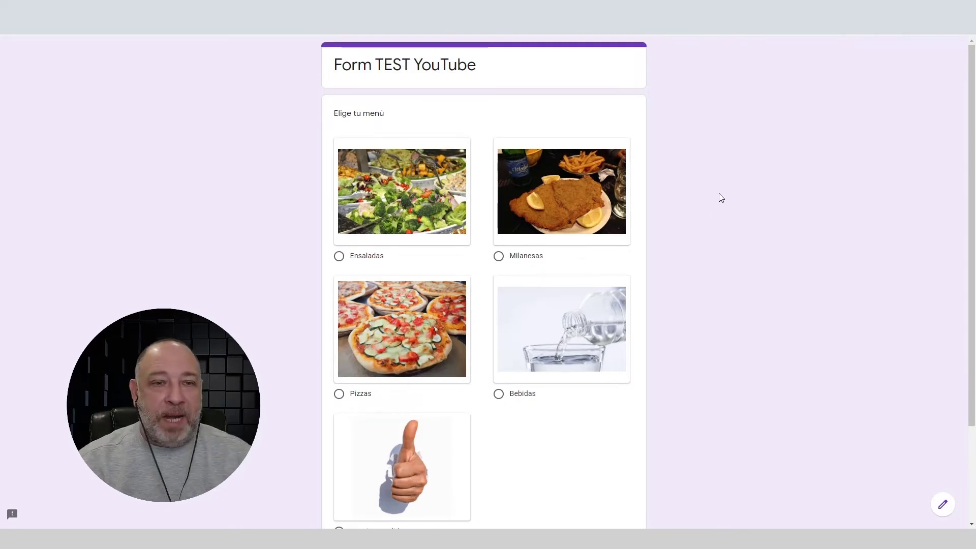
left_click(397, 218)
scroll(450, 434, "down", 3)
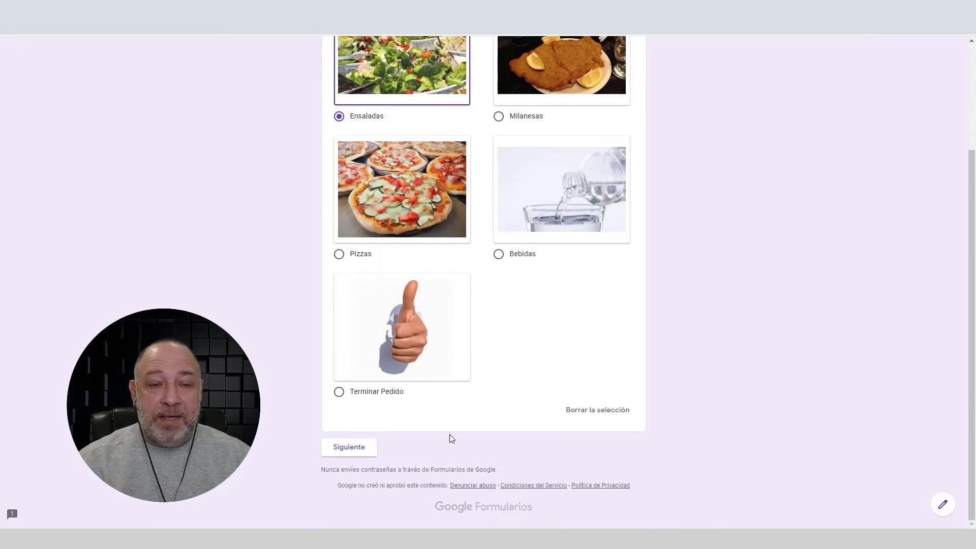
left_click(346, 454)
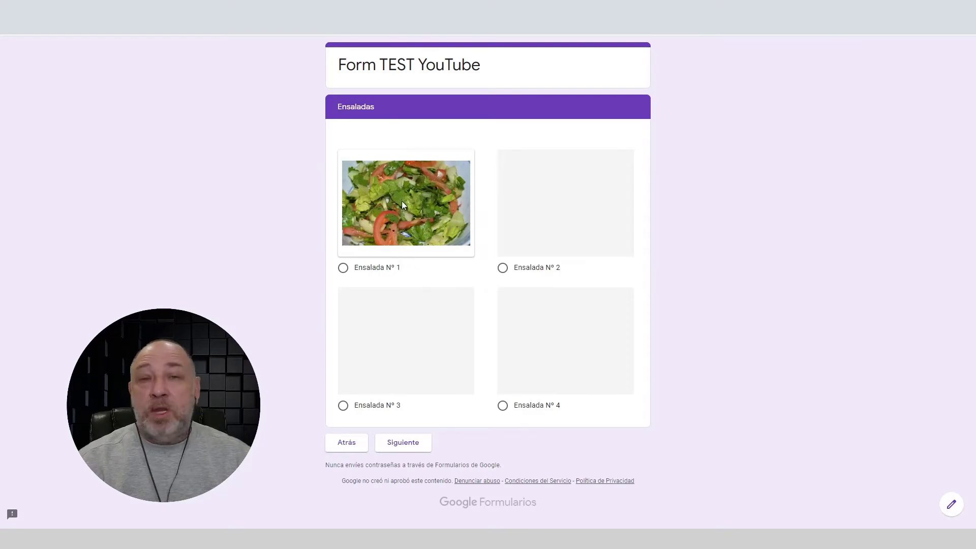
- Pick Ensalada Nº 1, then choose Terminar Pedido to reach the Enviar Pedido section
left_click(417, 225)
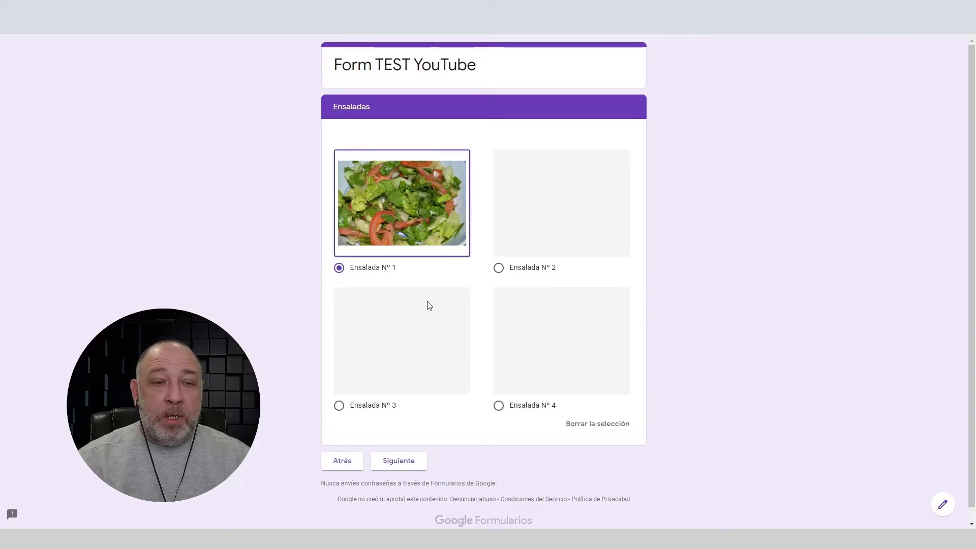
left_click(407, 463)
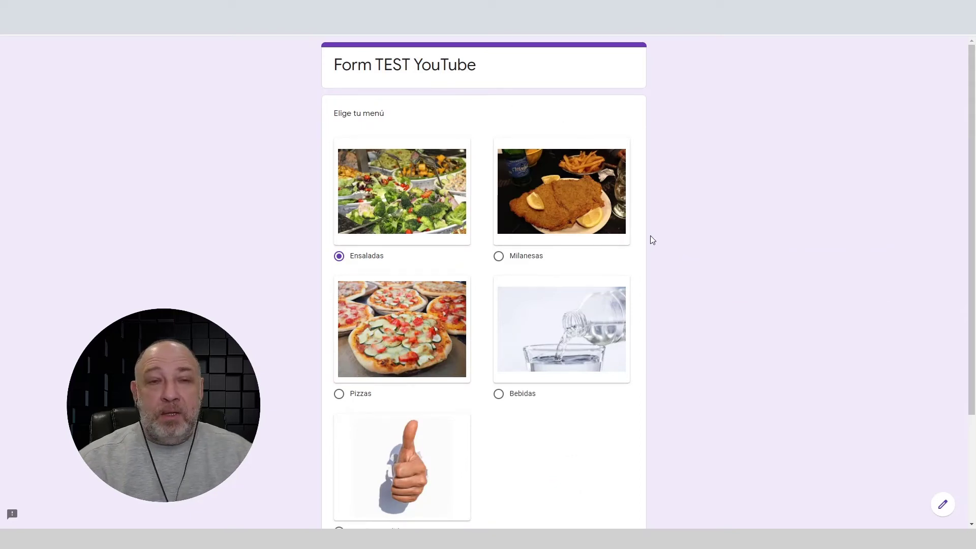
scroll(651, 235, "down", 3)
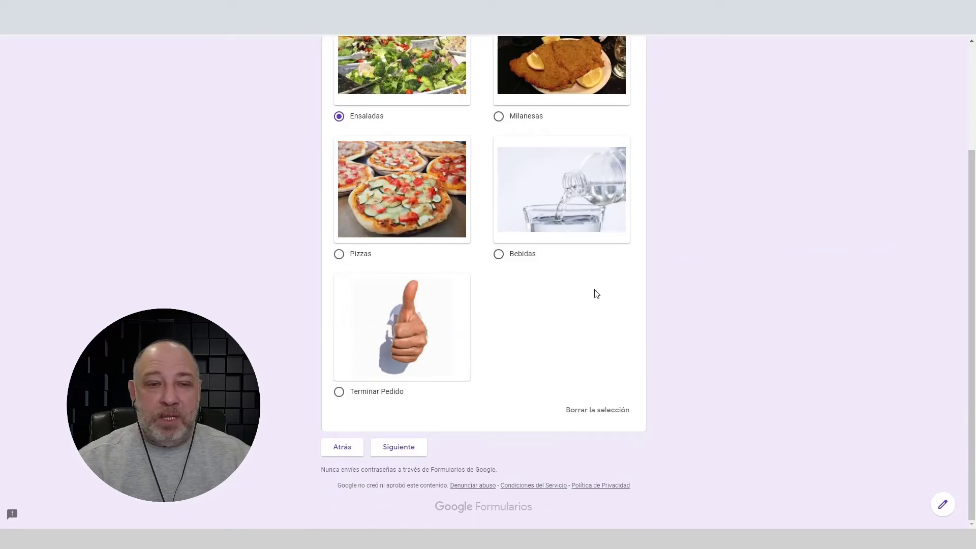
left_click(391, 349)
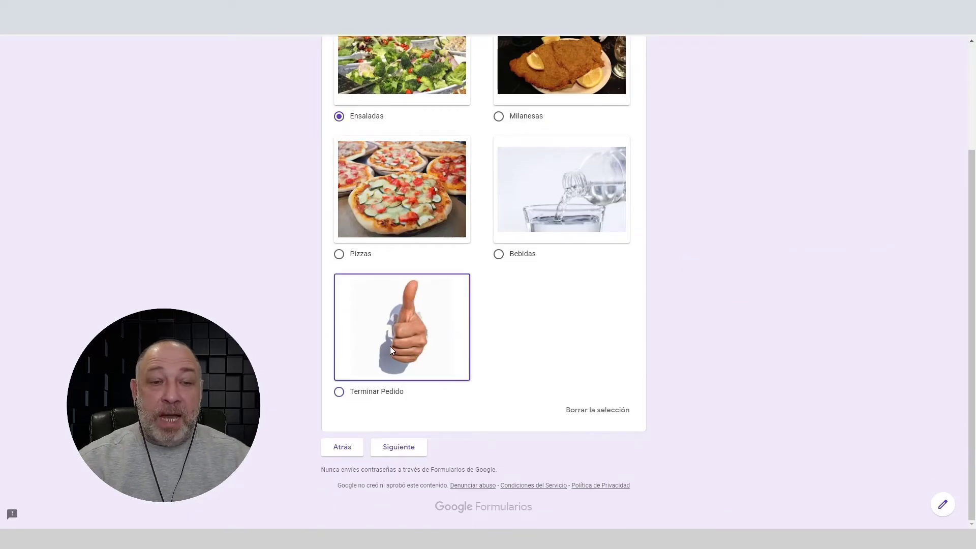
left_click(407, 450)
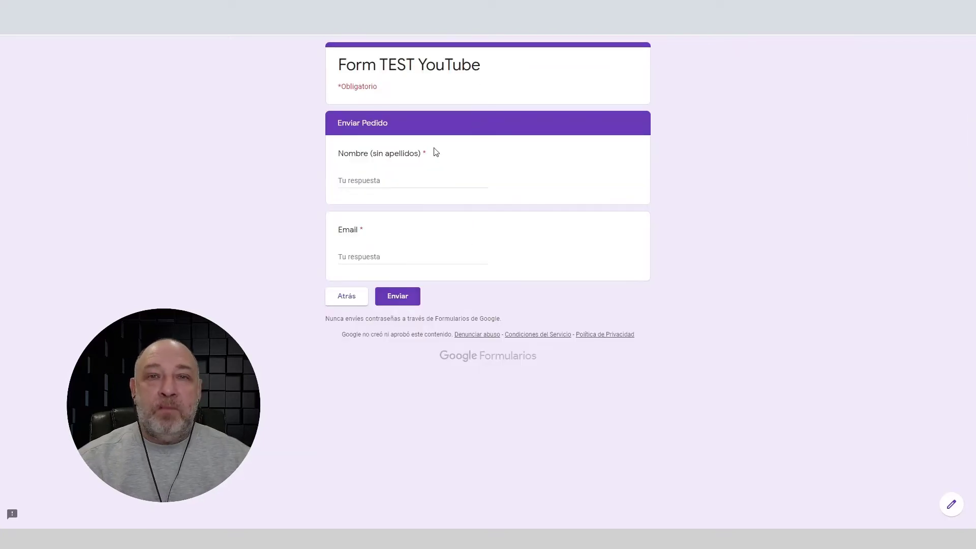
left_click(403, 301)
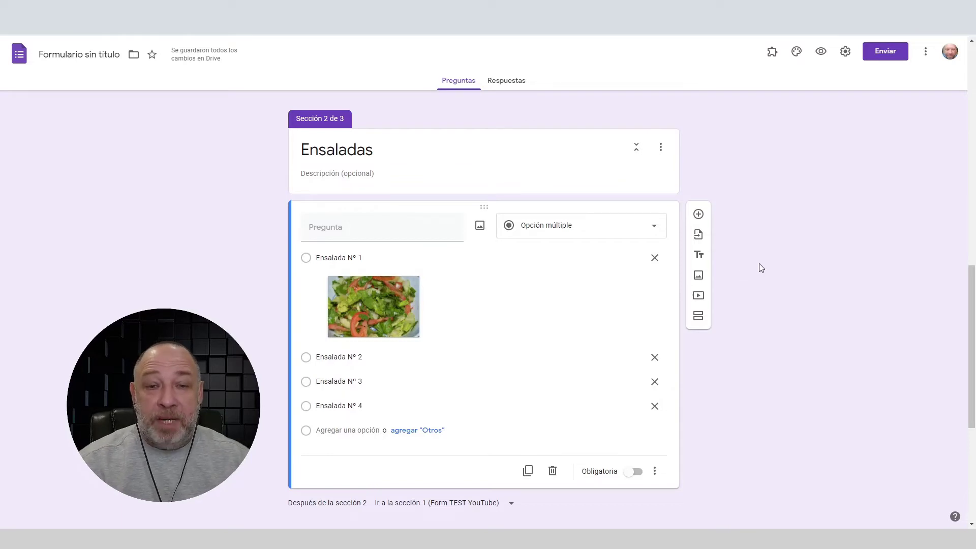
- Add an 'Elige tu ensalada' dropdown question with Opción 1–3 to the Ensaladas section
left_click(698, 215)
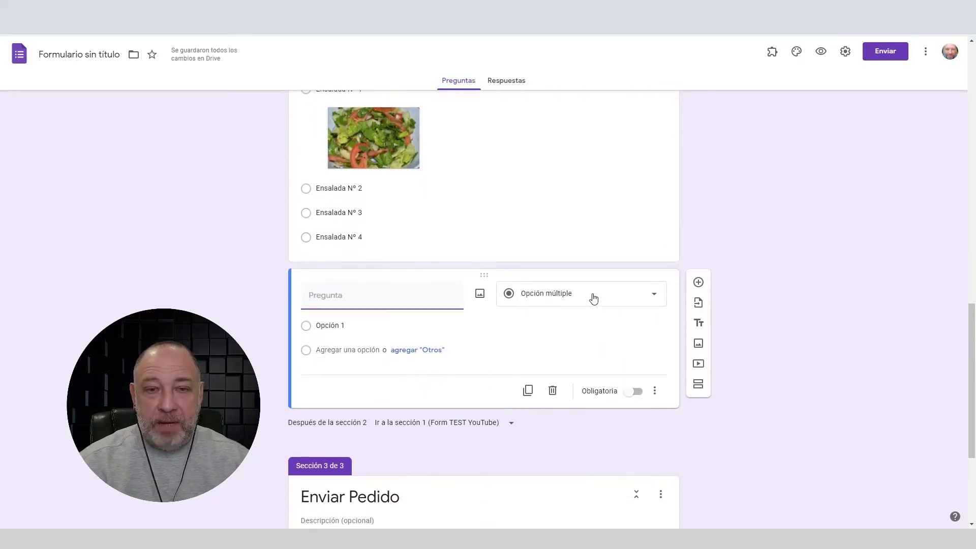
left_click(591, 298)
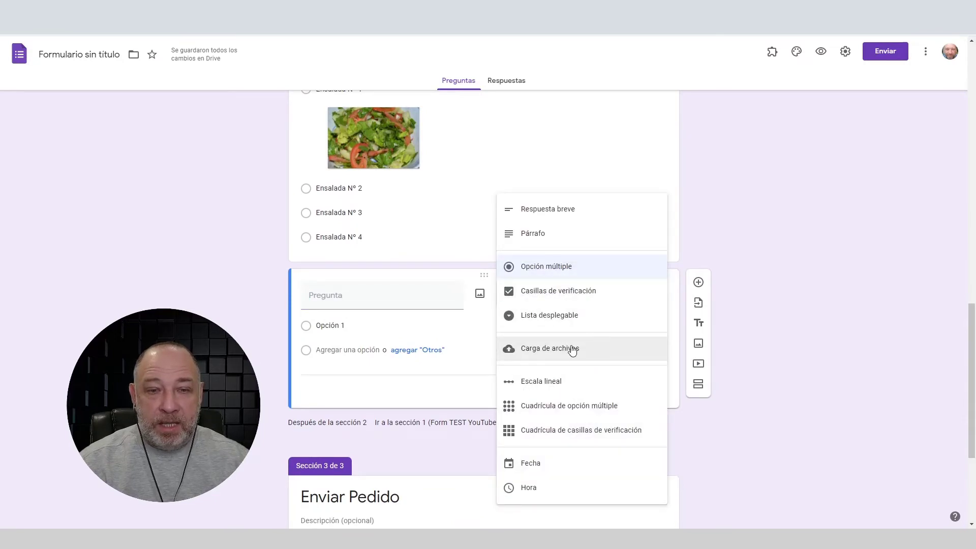
left_click(568, 320)
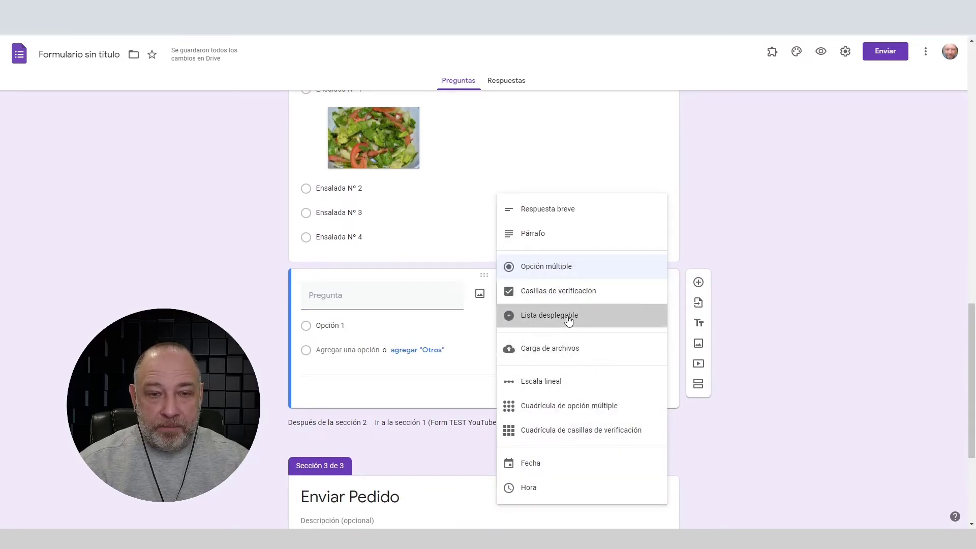
left_click(359, 351)
key("Return")
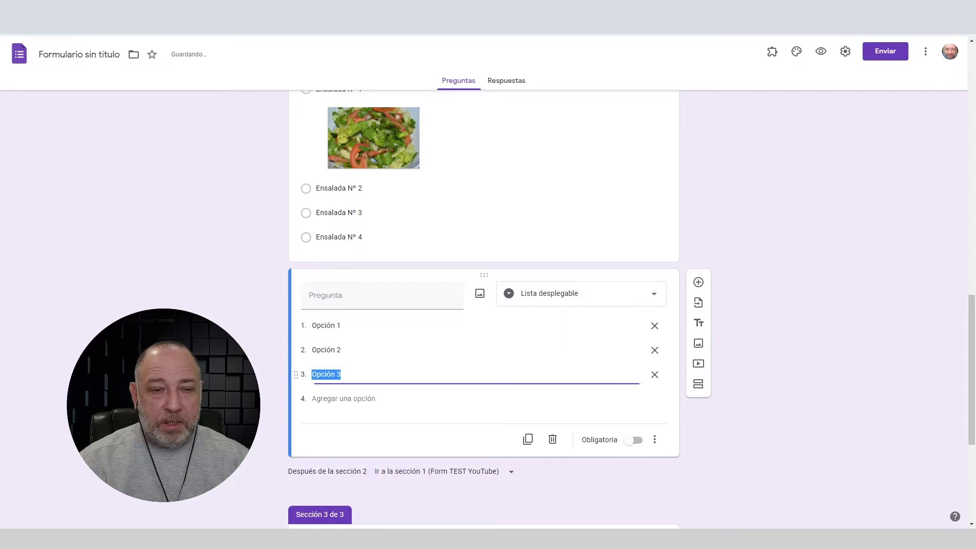
left_click(378, 297)
type("El")
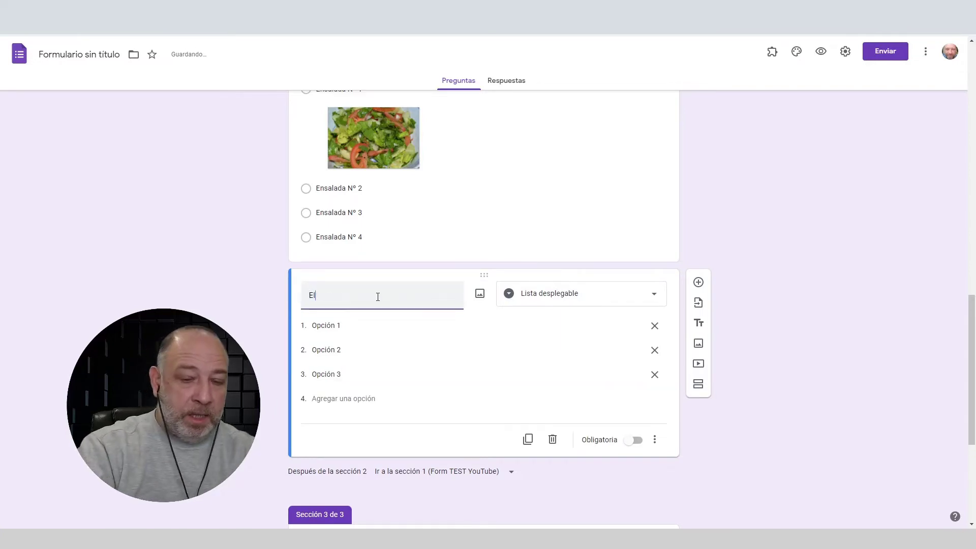
type("ige tu ensalada")
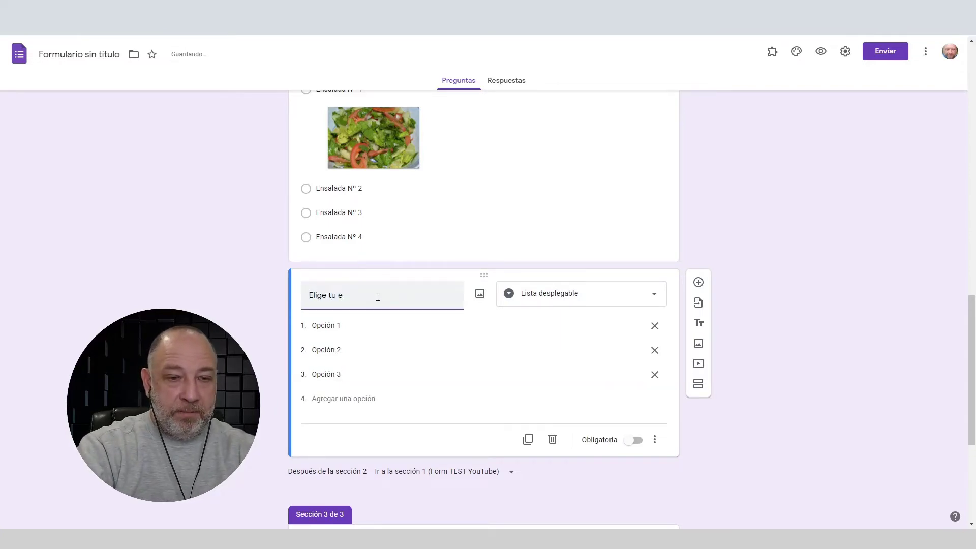
left_click(480, 295)
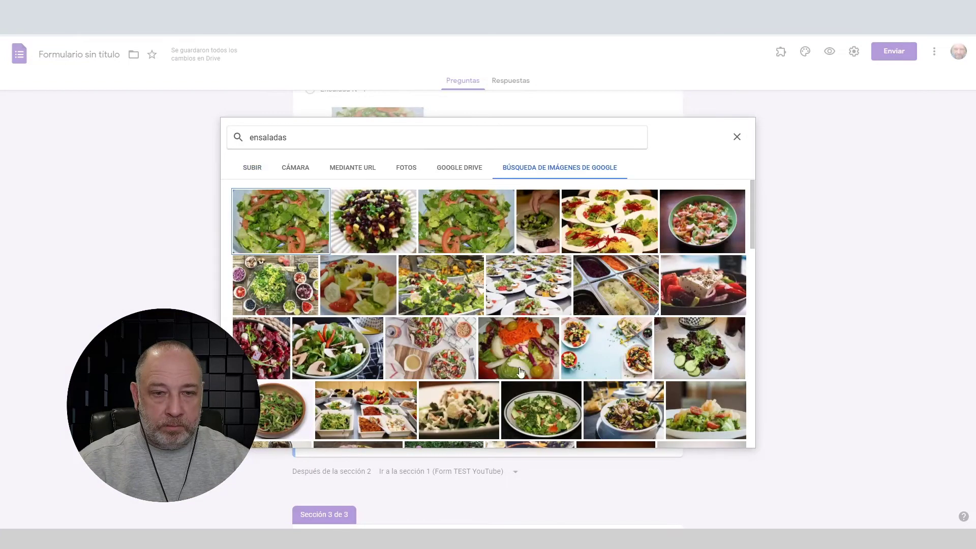
- Insert the spinach and mushroom salad photo into Elige tu ensalada and shrink it slightly
double_click(344, 368)
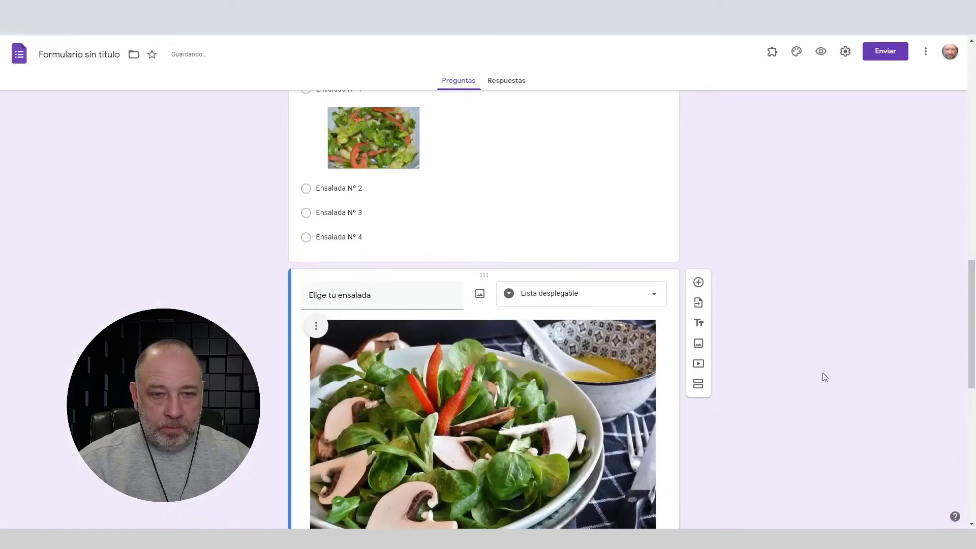
scroll(823, 374, "down", 3)
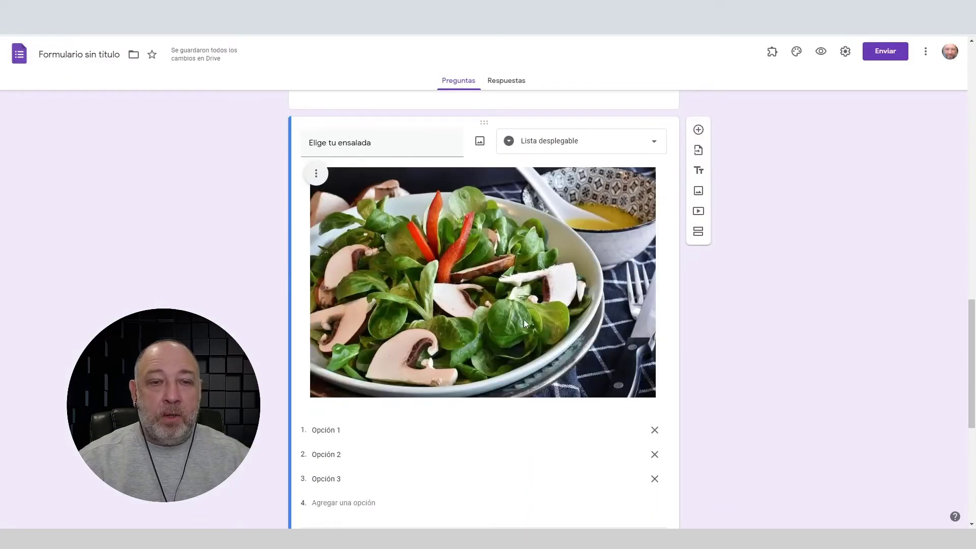
left_click(464, 305)
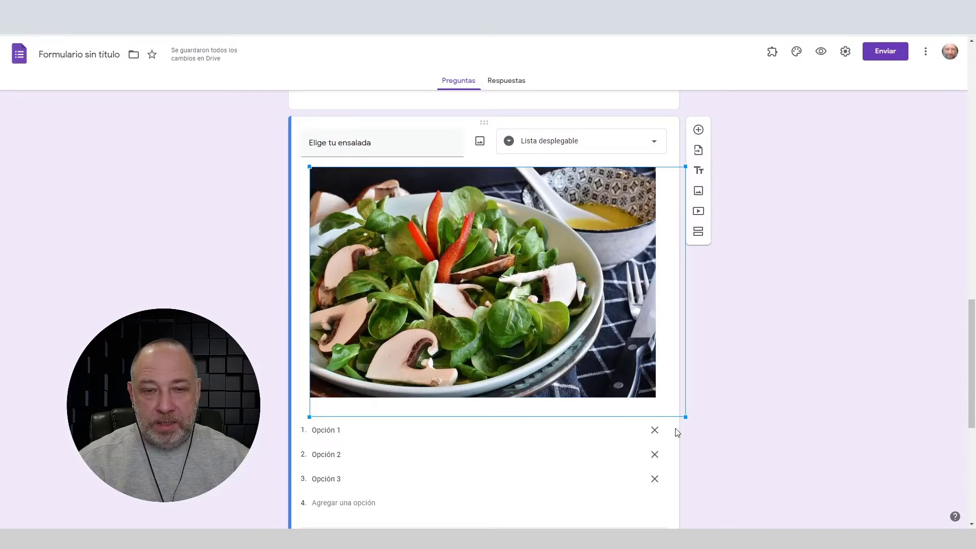
left_click_drag(657, 398, 643, 390)
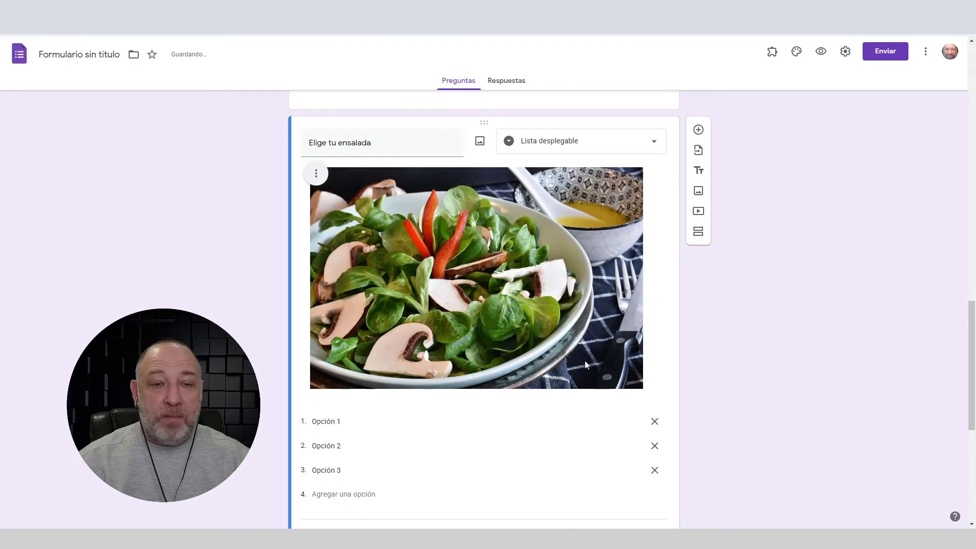
scroll(735, 300, "down", 1)
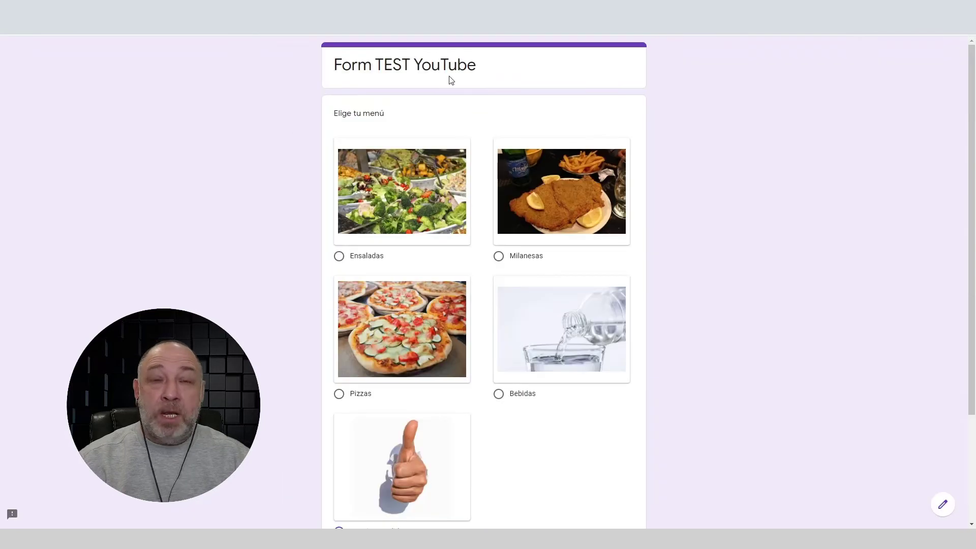
- In the preview, choose Ensaladas and advance to the Ensaladas page
left_click(413, 204)
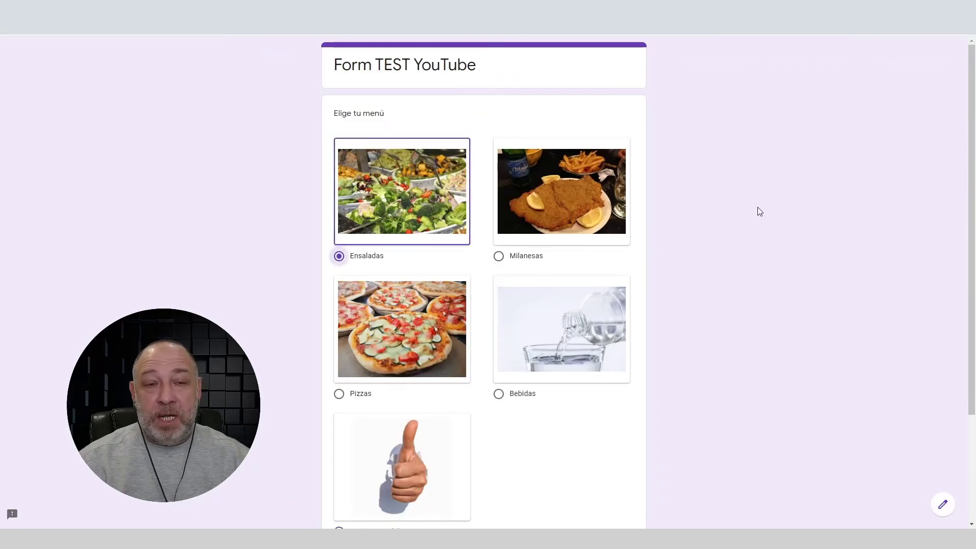
scroll(684, 284, "down", 3)
left_click(415, 450)
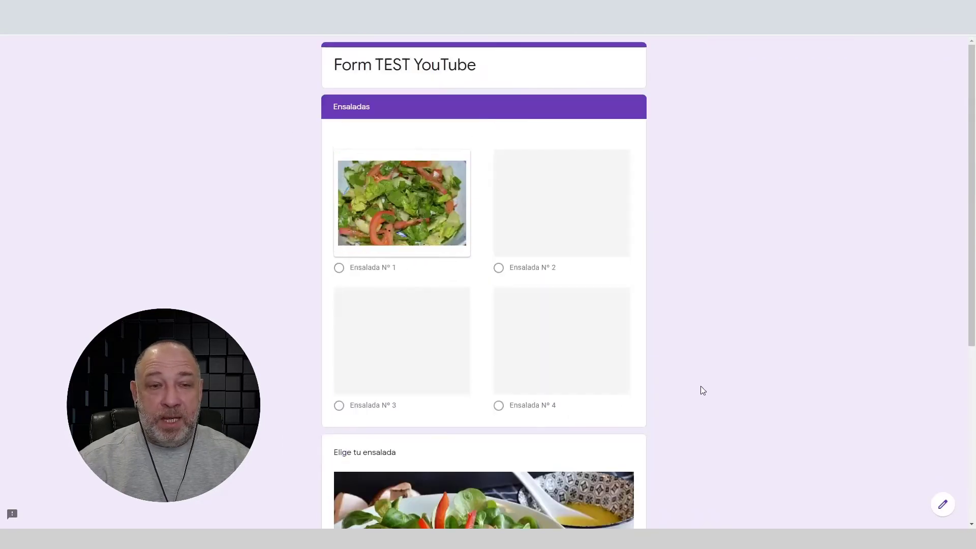
scroll(700, 386, "down", 2)
scroll(701, 391, "up", 2)
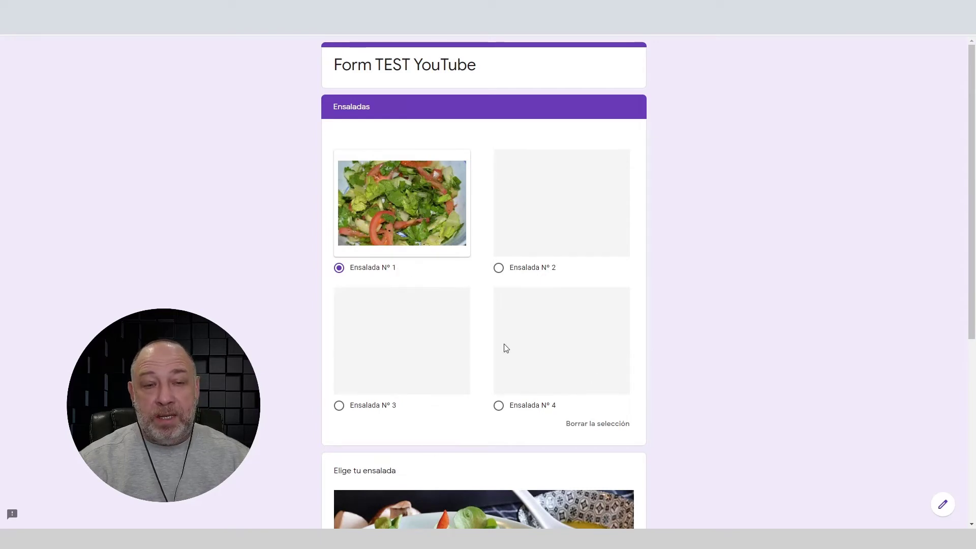
scroll(749, 376, "down", 5)
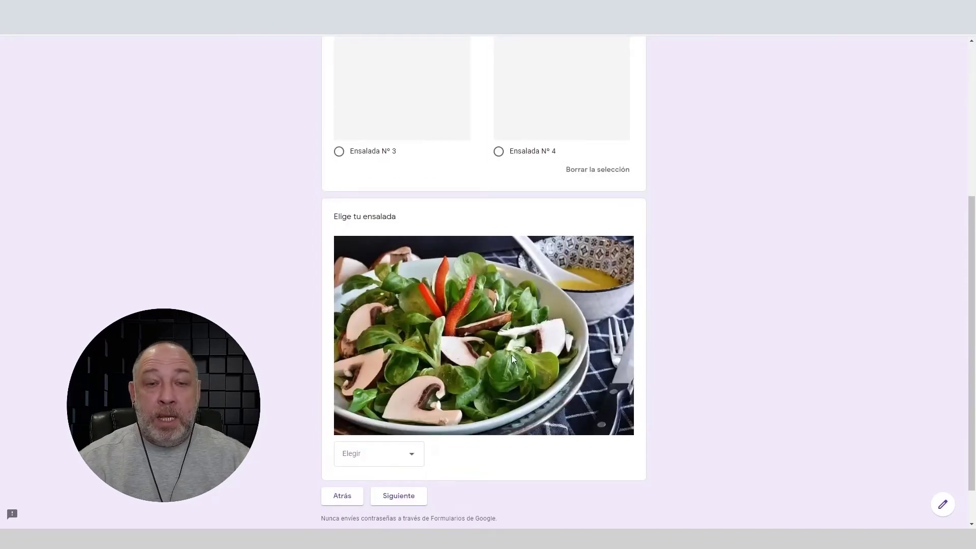
scroll(512, 355, "down", 1)
- Check the salad dropdown's choices, closing the list without selecting anything
left_click(402, 416)
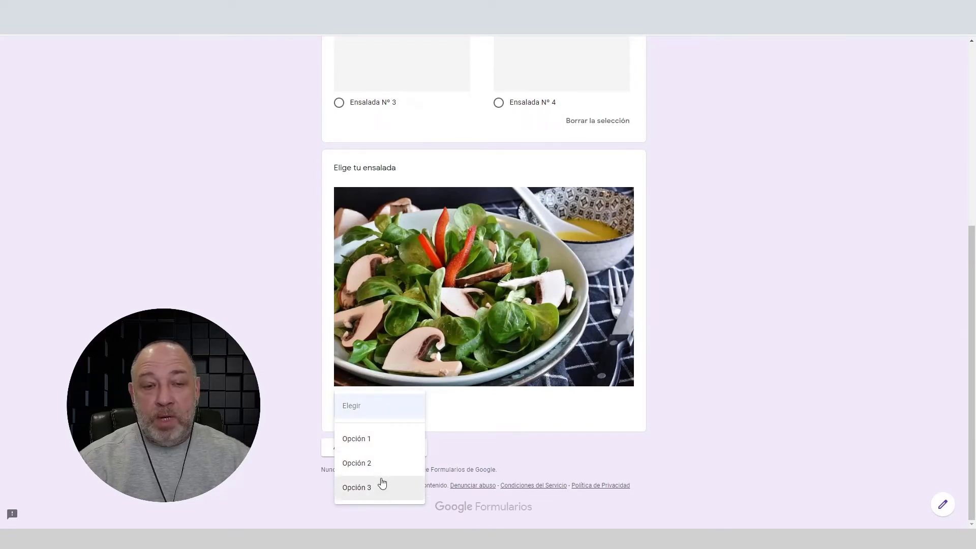
left_click(697, 353)
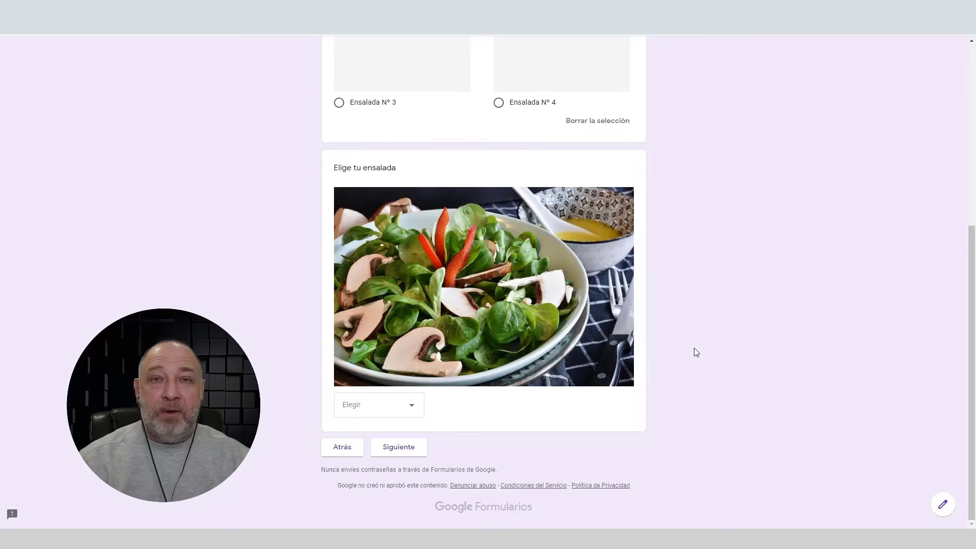
scroll(654, 341, "up", 2)
scroll(700, 338, "up", 4)
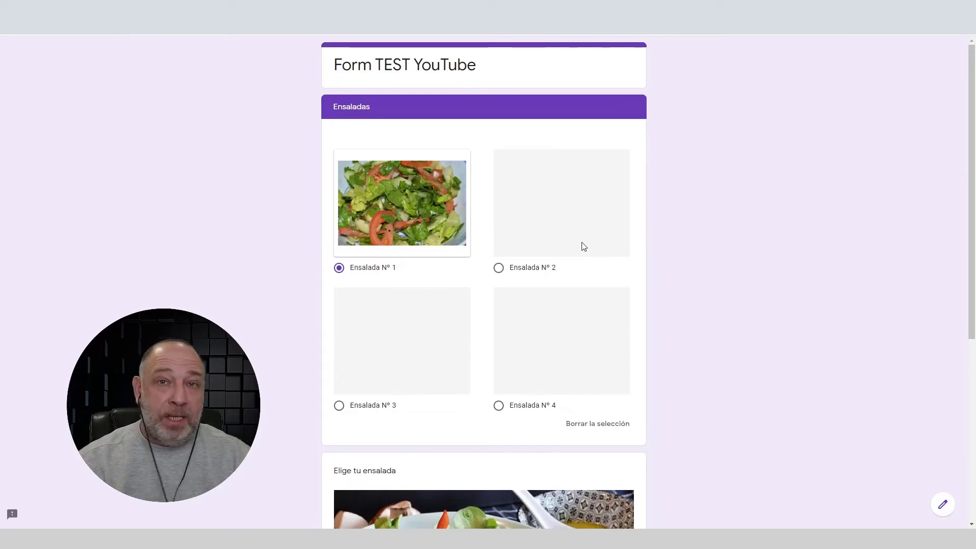
scroll(676, 239, "down", 3)
scroll(684, 239, "up", 3)
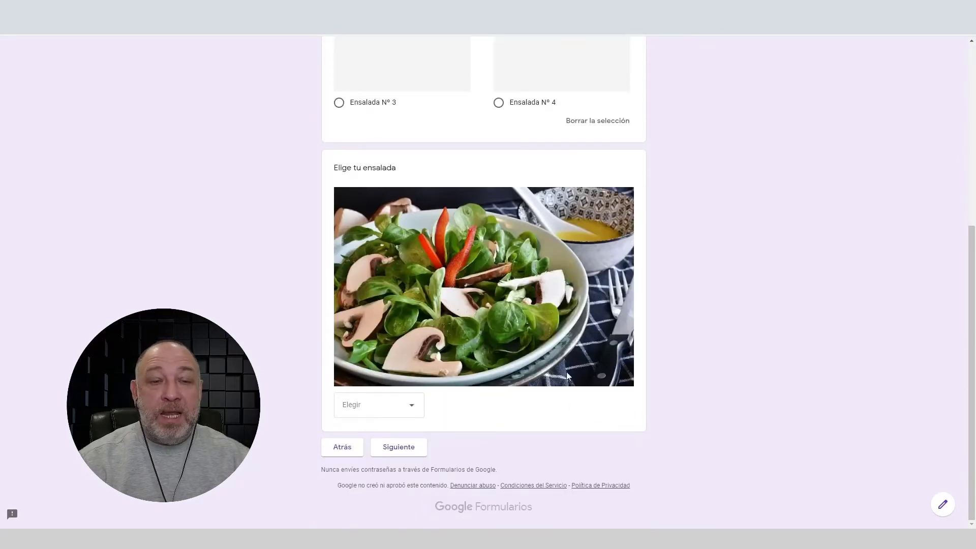
left_click(398, 413)
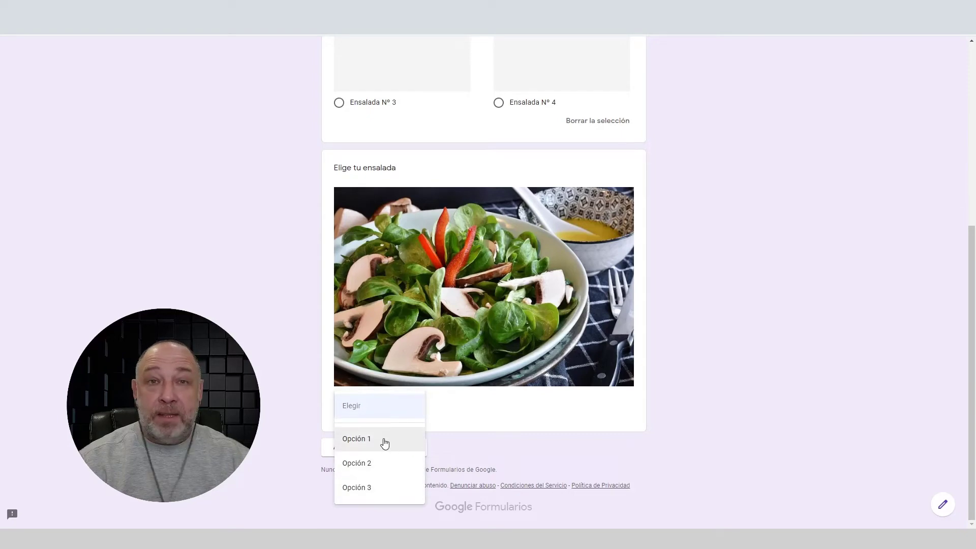
left_click(739, 302)
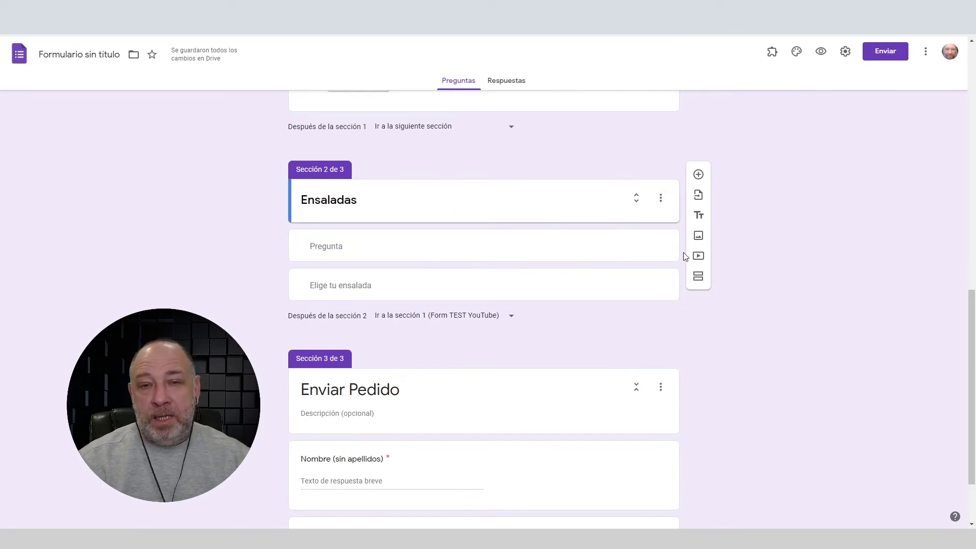
- Duplicate the Ensaladas section and rename the copy 'Pizzas'
left_click(662, 198)
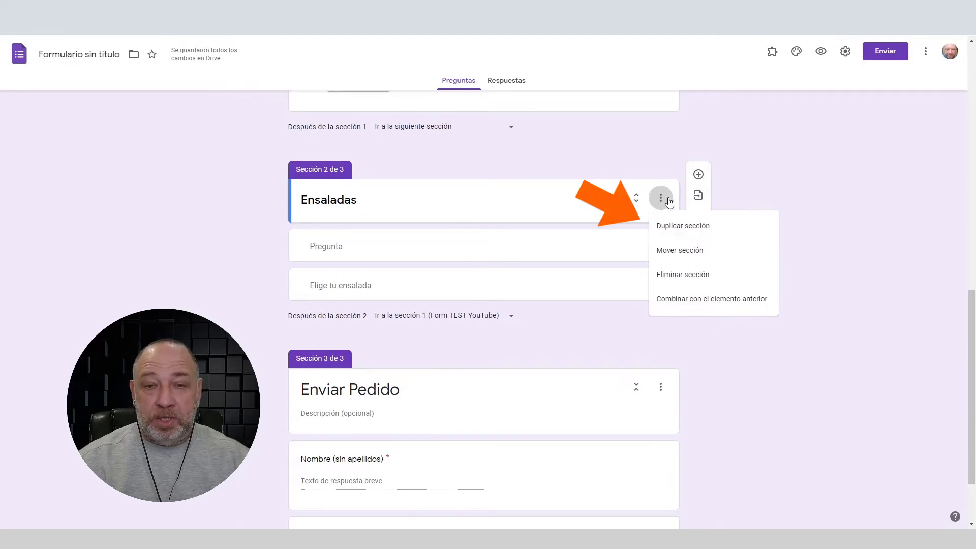
left_click(728, 228)
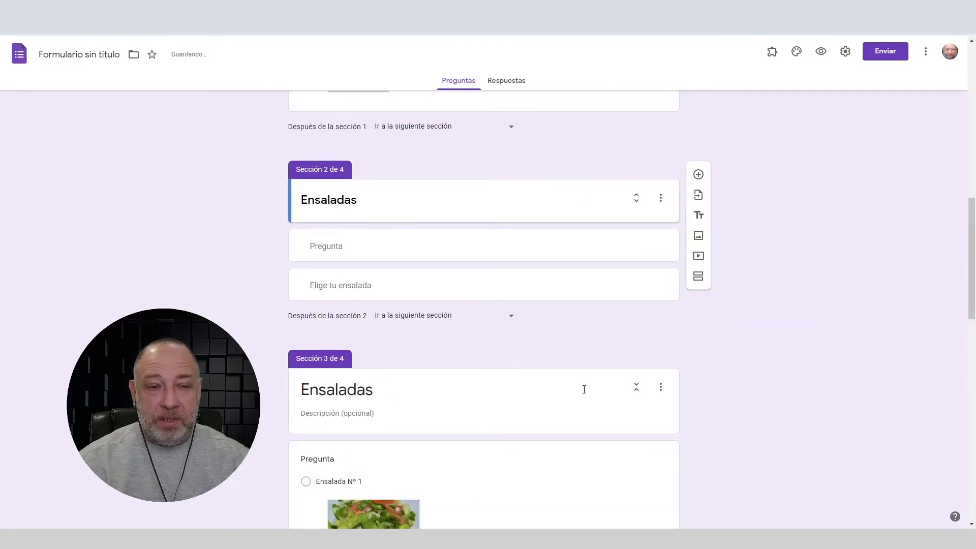
scroll(491, 398, "down", 3)
left_click(383, 236)
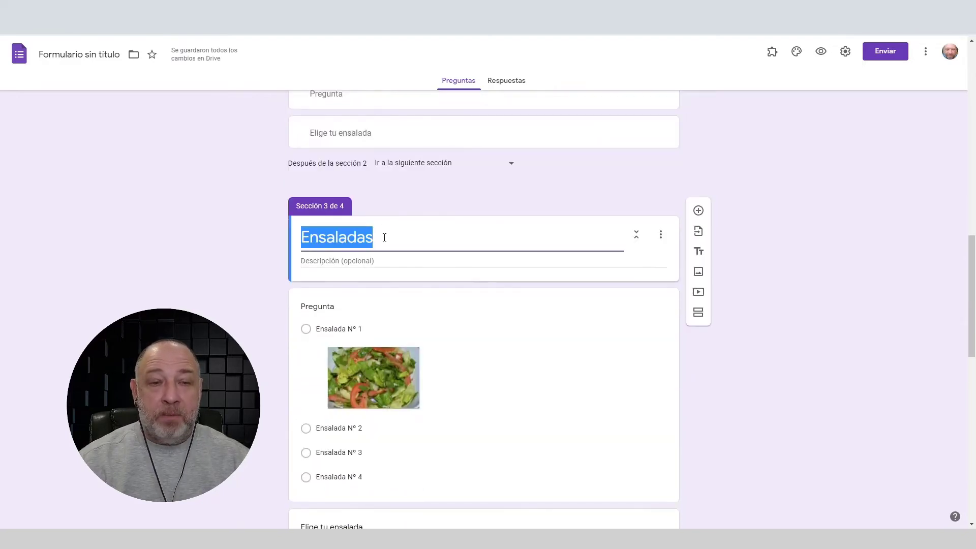
key("BackSpace")
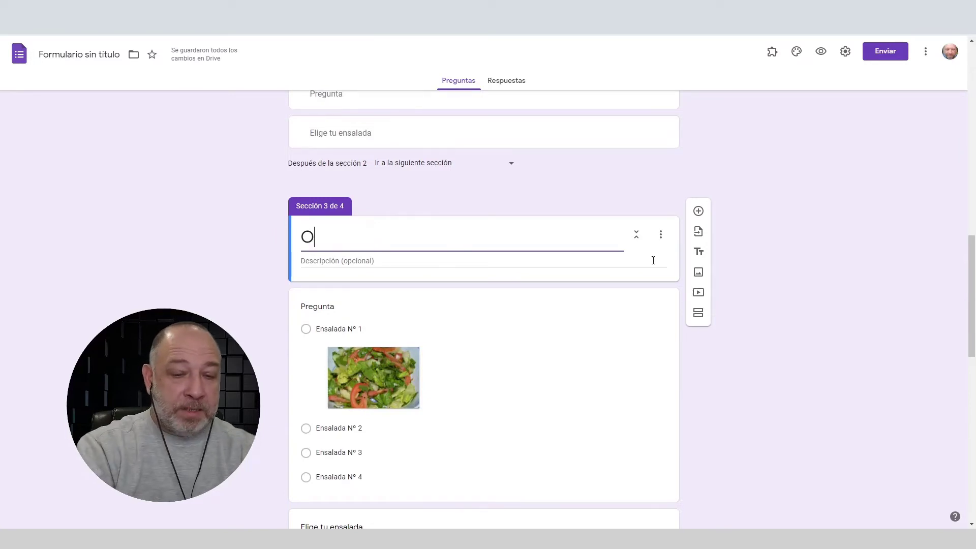
type("Pizzas")
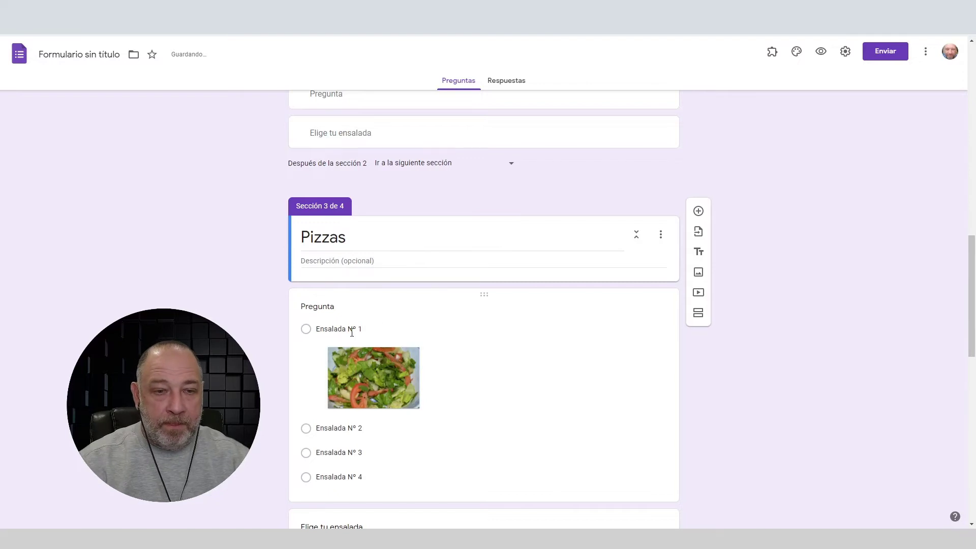
- Rename the four options to Pizza Nº 1–4
left_click(351, 329)
key("ctrl+shift+Left")
key("ctrl+shift+Left")
type("Pizza")
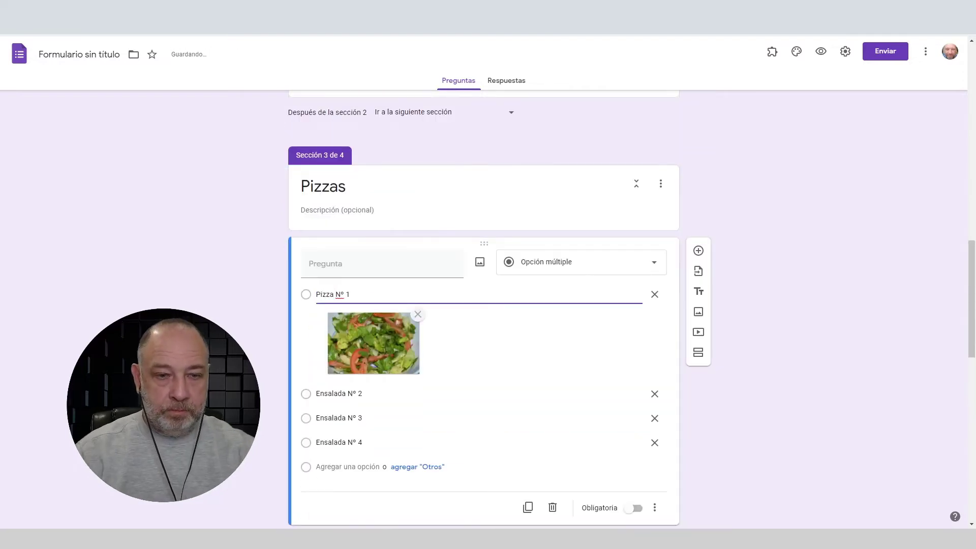
key("ctrl+a")
left_click(343, 395)
double_click(342, 395)
type("Pizza")
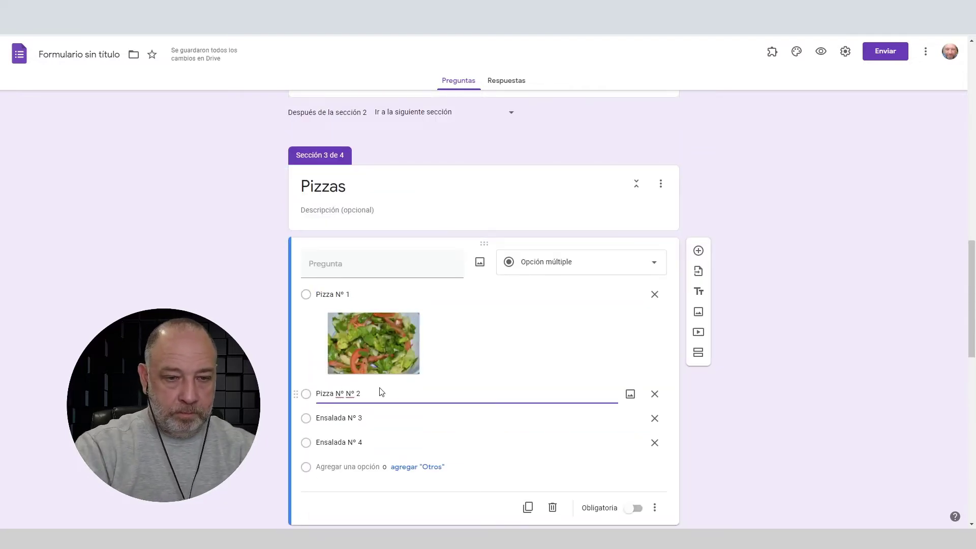
left_click(395, 409)
type("Pizza")
left_click(452, 432)
type("Pizza")
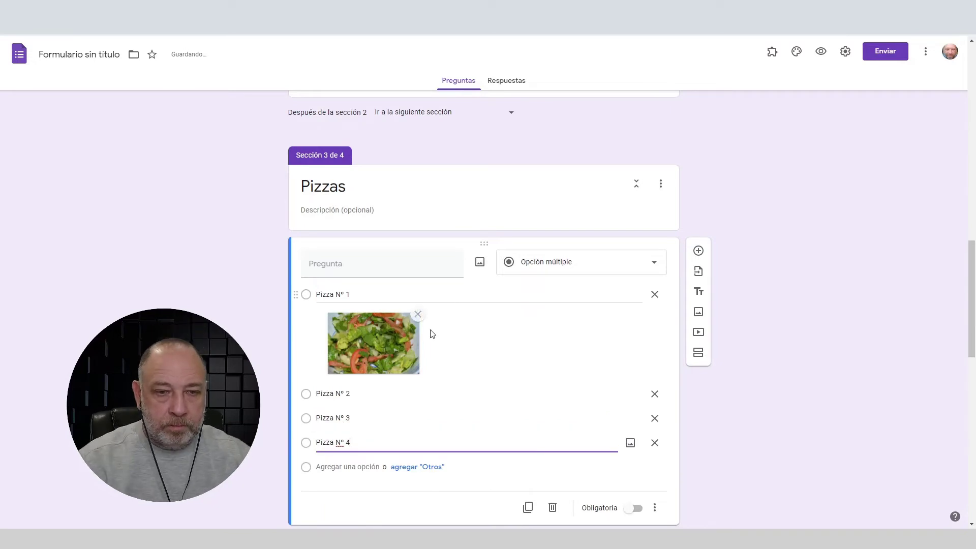
scroll(430, 333, "down", 5)
- Remove the salad picture and retitle the dropdown 'Elige tu Pizza'
left_click(325, 284)
left_click(320, 239)
left_click(239, 366)
double_click(355, 206)
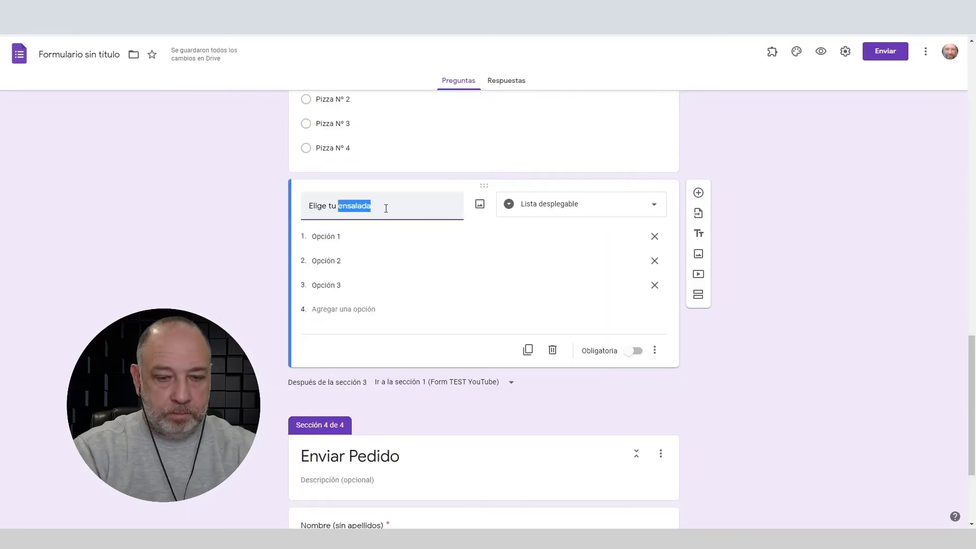
type("Pizza")
scroll(857, 240, "up", 6)
scroll(377, 247, "down", 2)
left_click(376, 247)
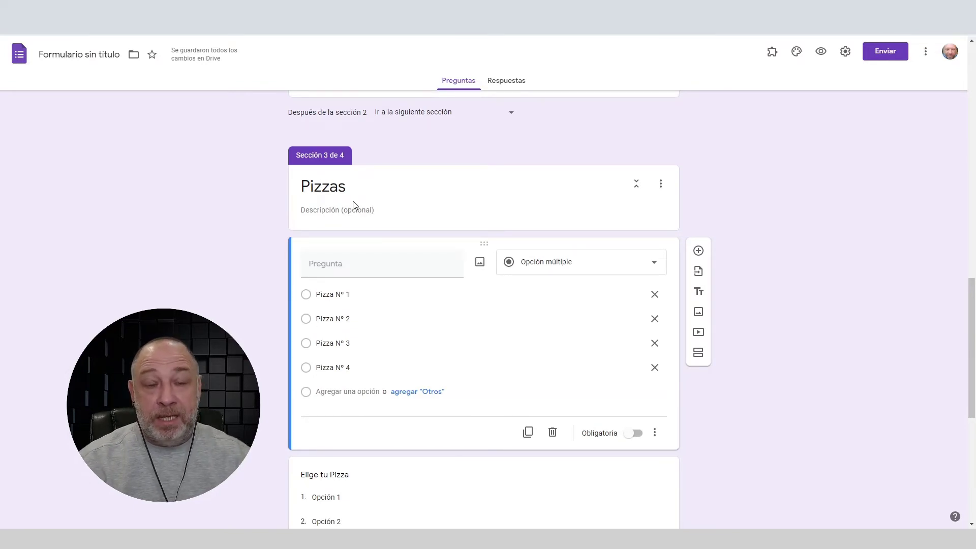
mouse_move(441, 304)
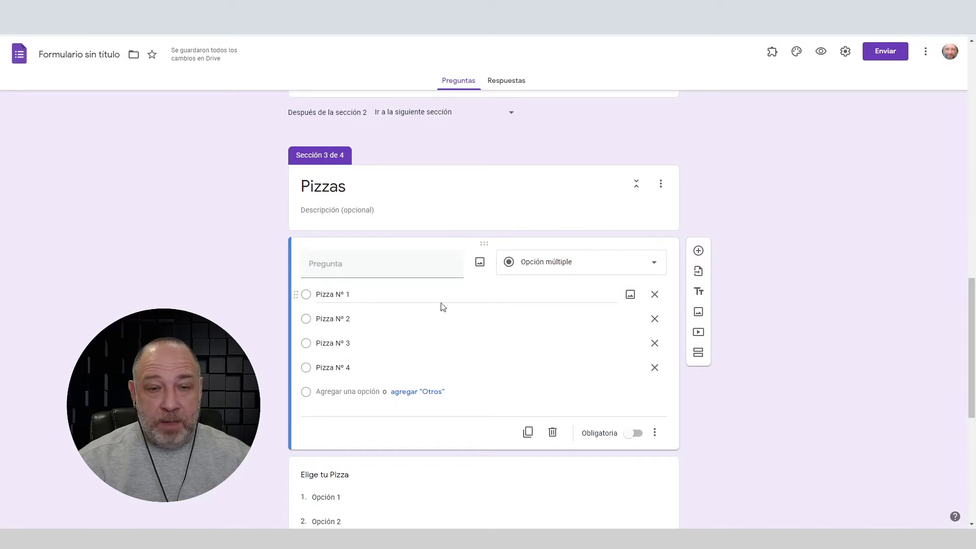
- Add a Google Images 'pizzas' photo to the Pizza Nº 1 option
left_click(631, 295)
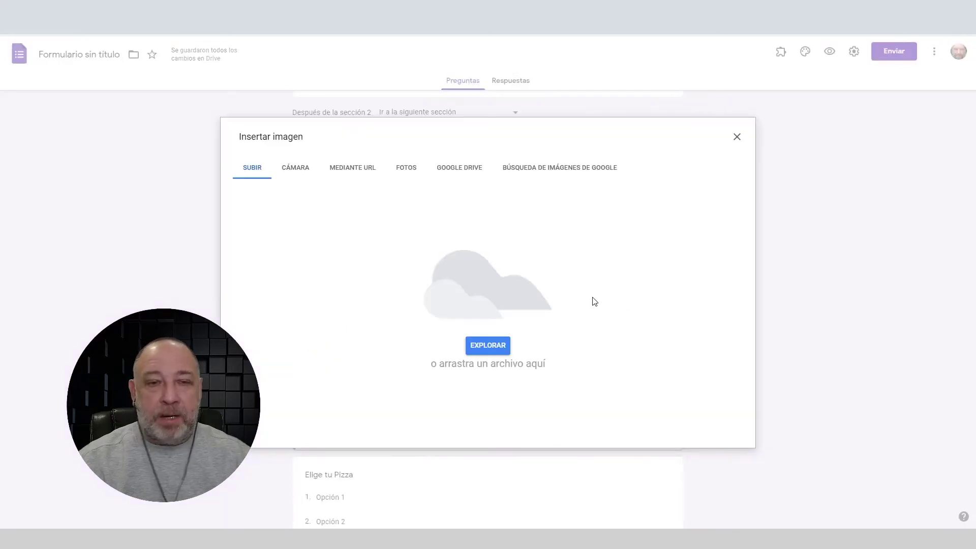
left_click(532, 171)
type("piz")
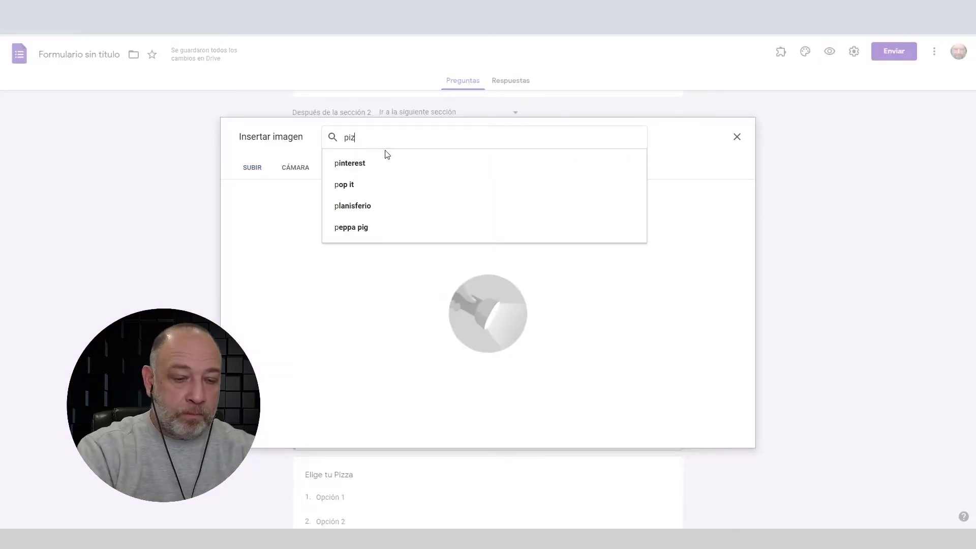
type("zas")
key("Return")
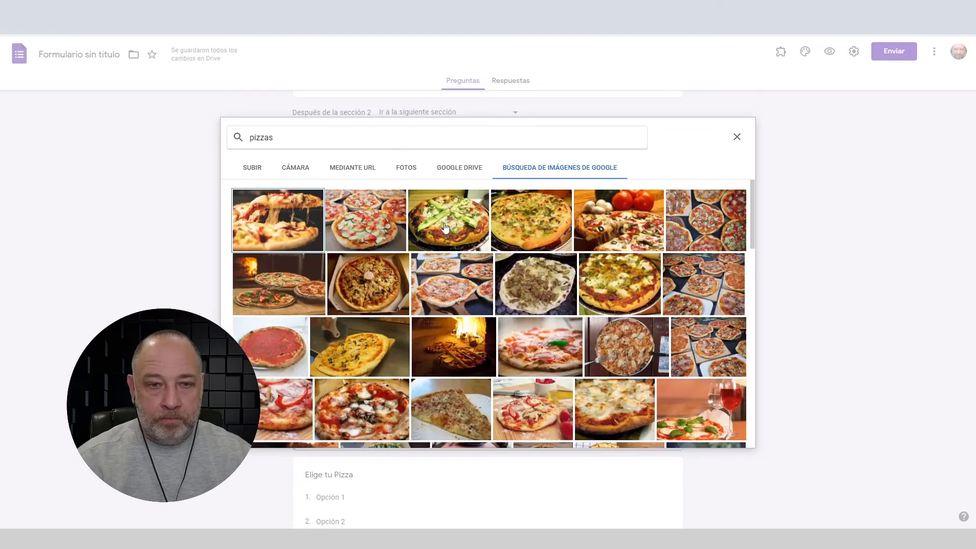
left_click(445, 229)
left_click(728, 433)
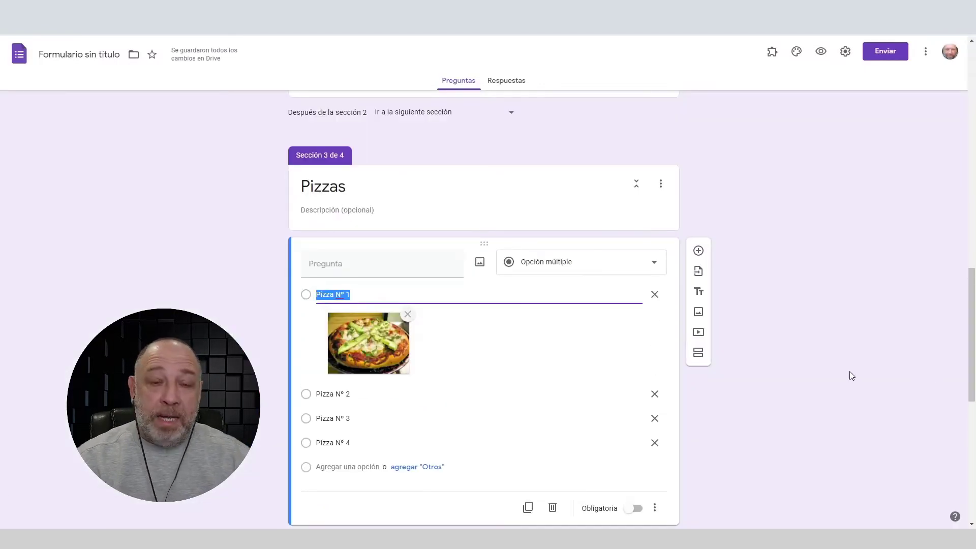
- Add a Google Images 'pizzas' photo to the Elige tu Pizza question
scroll(692, 359, "down", 5)
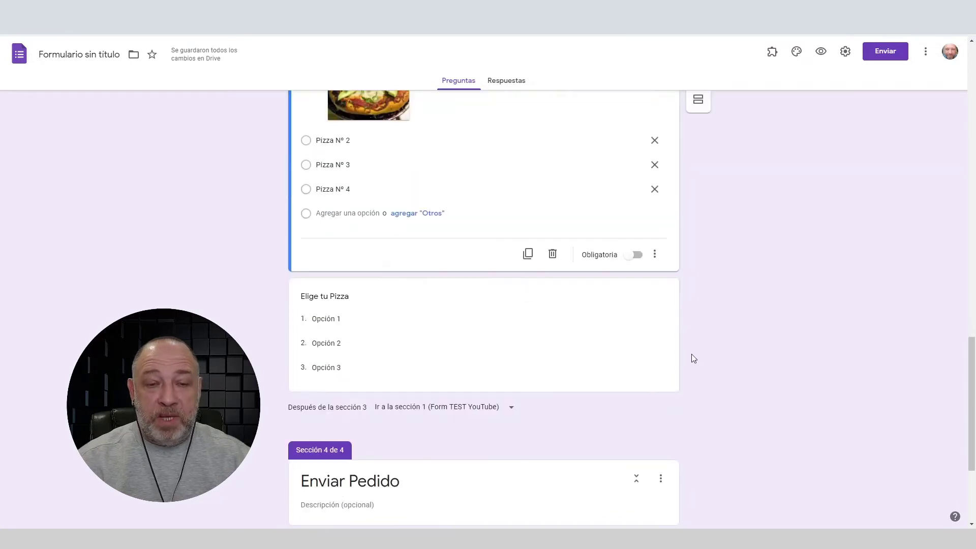
scroll(610, 357, "down", 3)
left_click(362, 148)
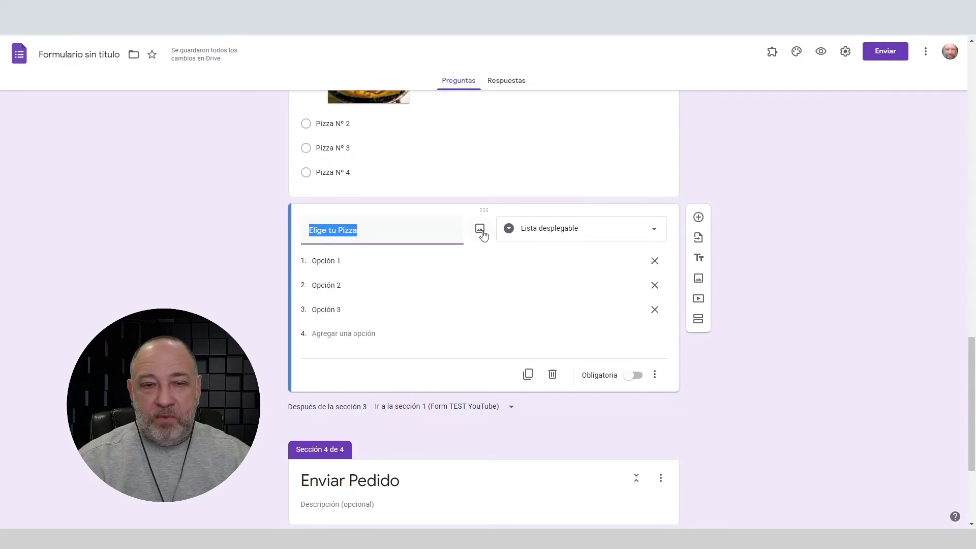
left_click(480, 229)
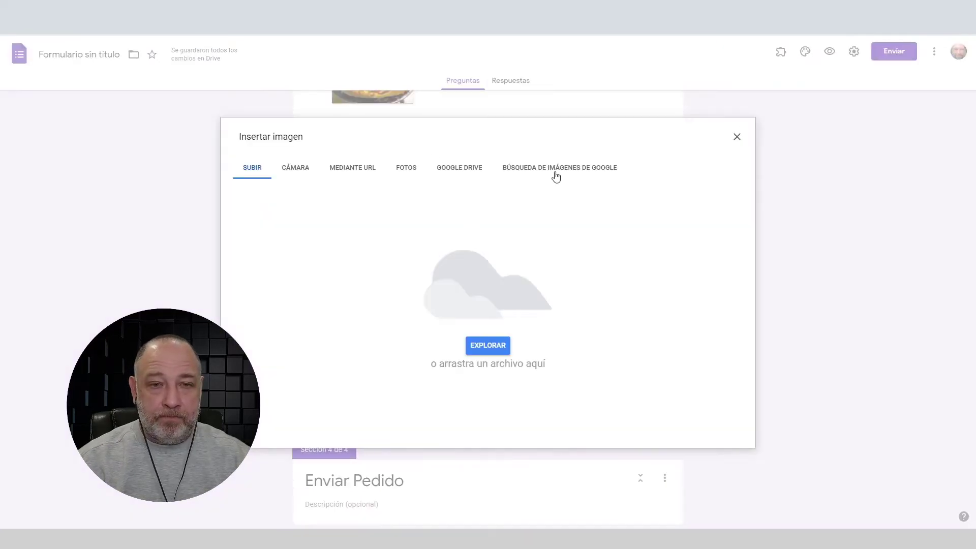
left_click(556, 176)
type("pizzas")
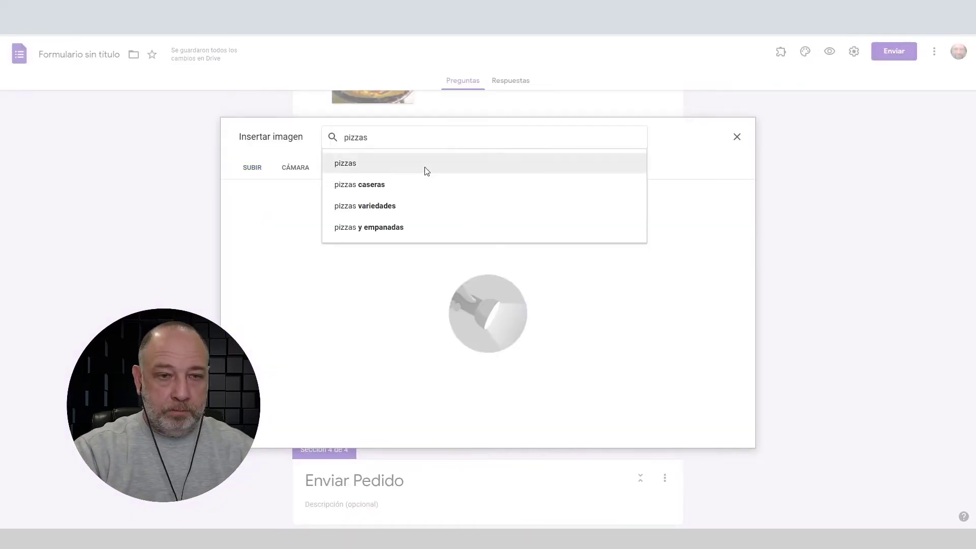
key("Return")
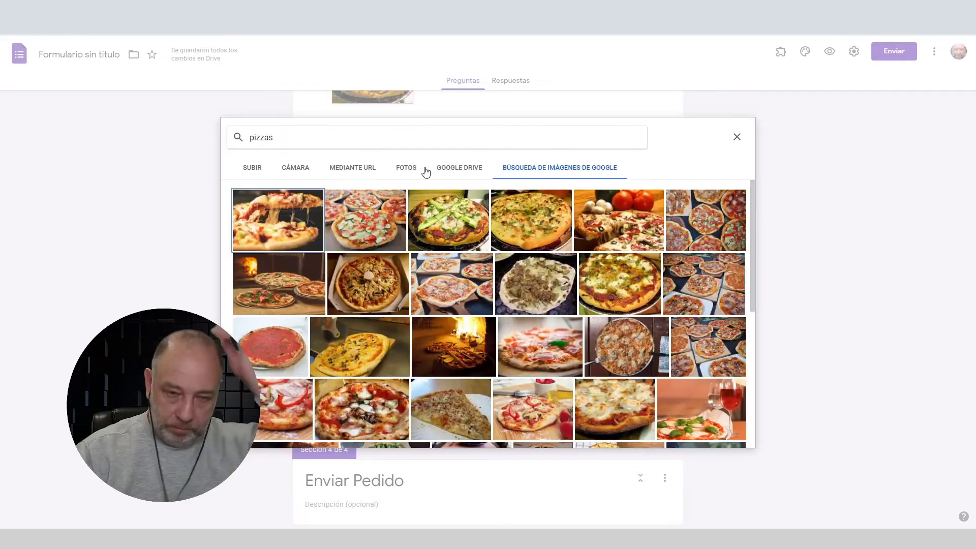
left_click(620, 284)
left_click(728, 436)
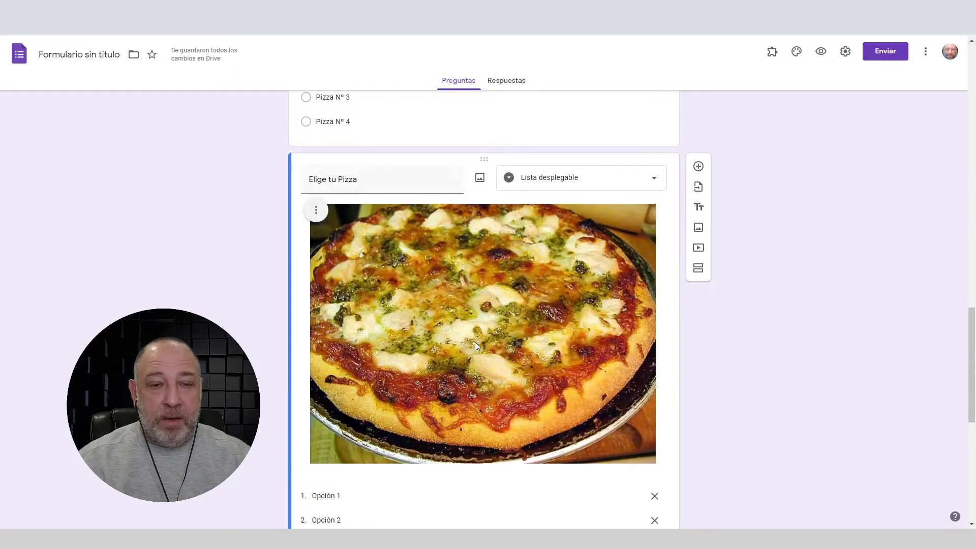
scroll(472, 316, "up", 5)
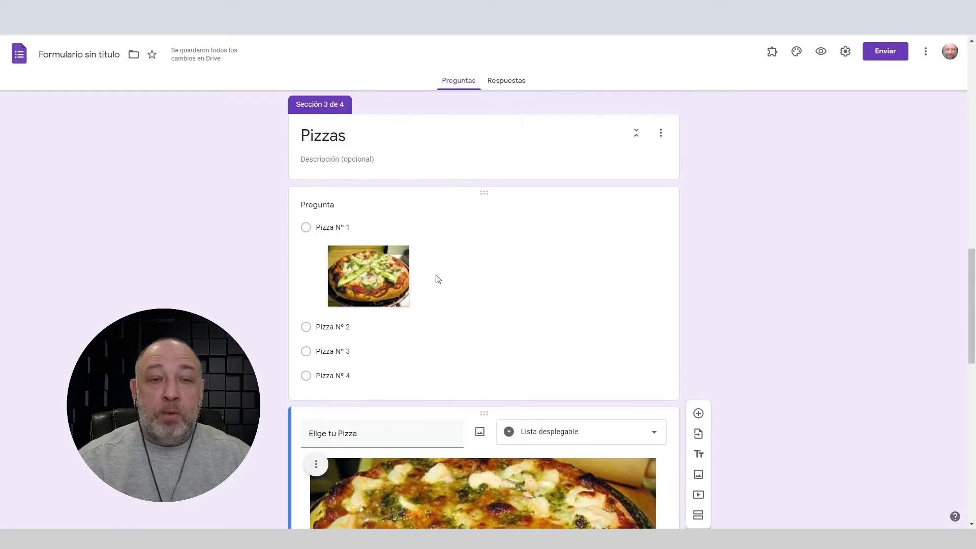
scroll(526, 339, "down", 4)
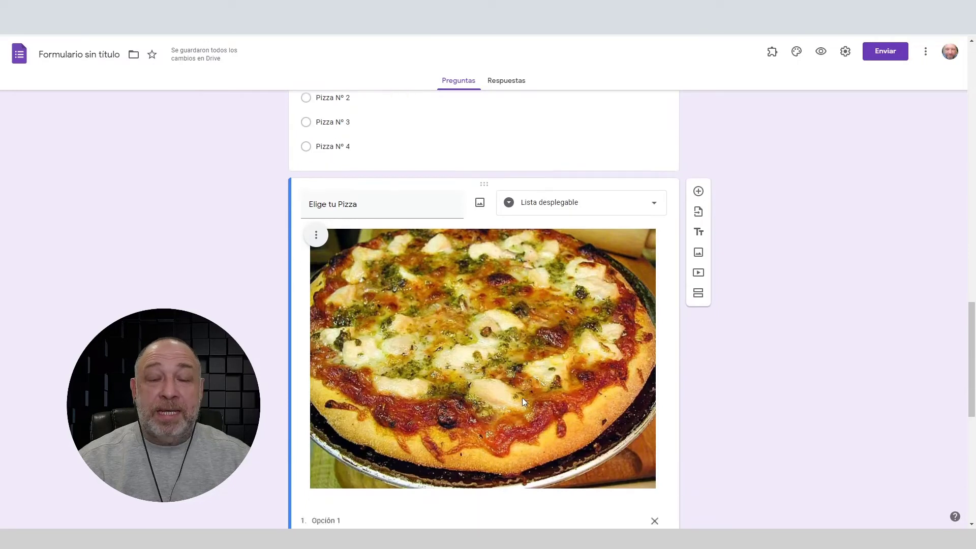
scroll(508, 356, "down", 3)
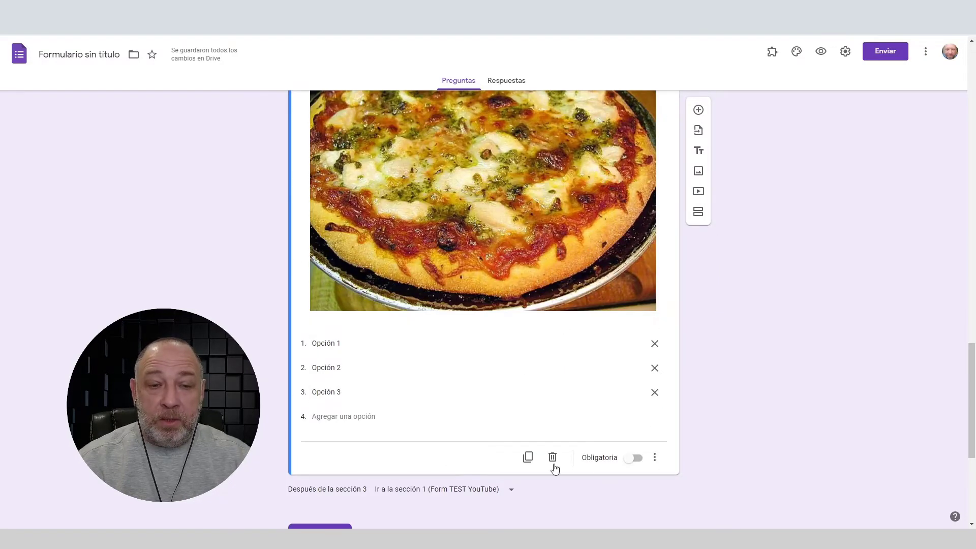
scroll(565, 254, "up", 2)
scroll(570, 260, "up", 4)
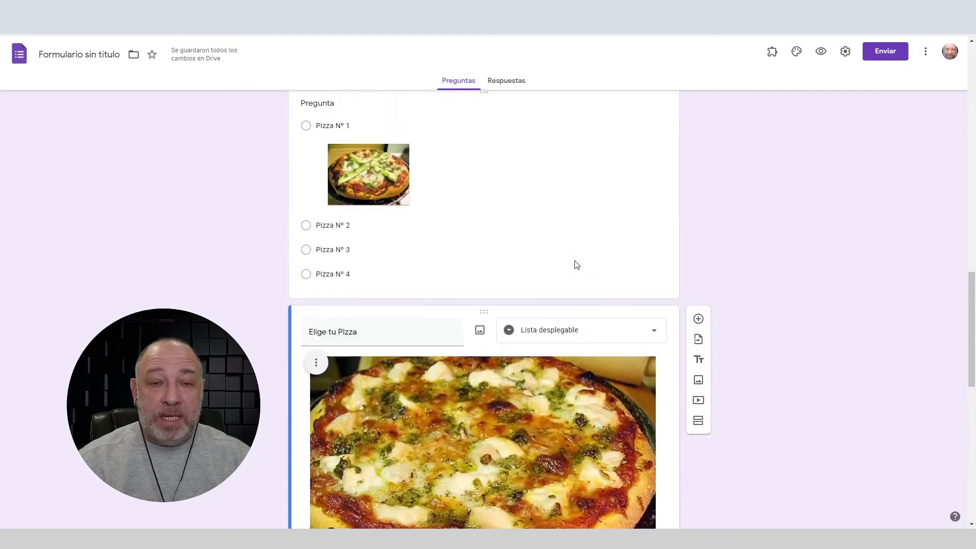
scroll(575, 266, "up", 5)
scroll(574, 284, "up", 5)
scroll(415, 305, "up", 2)
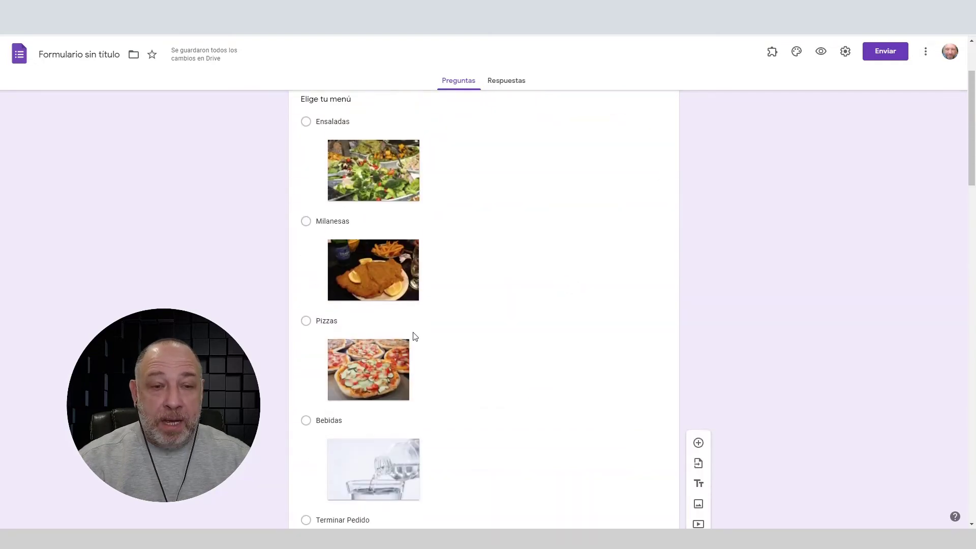
- In Elige tu menú, send the Pizzas answer to section 3 (Pizzas)
left_click(381, 373)
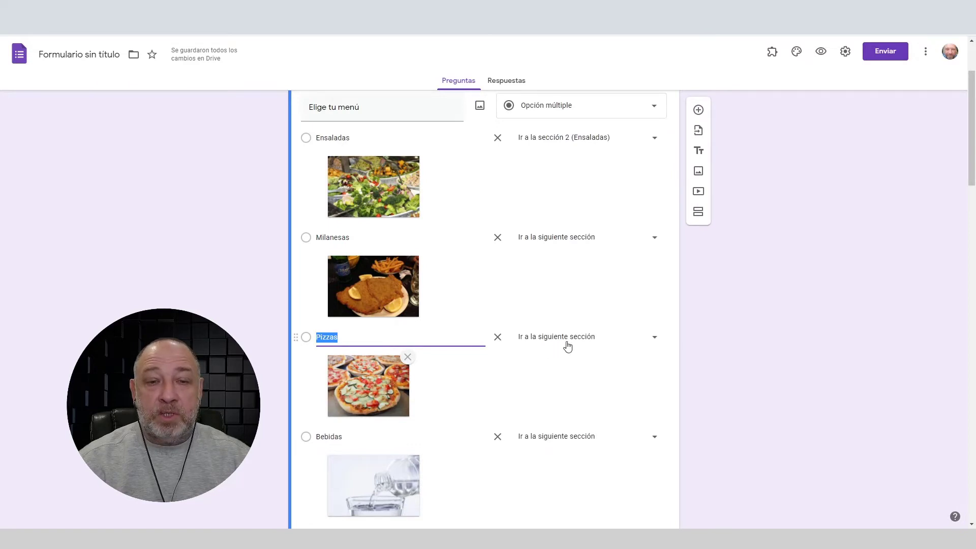
left_click(590, 342)
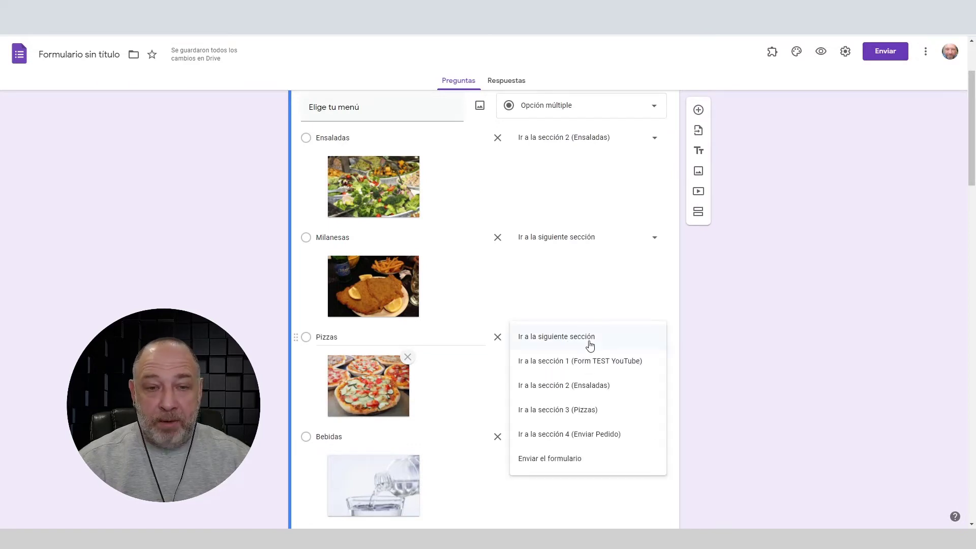
left_click(586, 417)
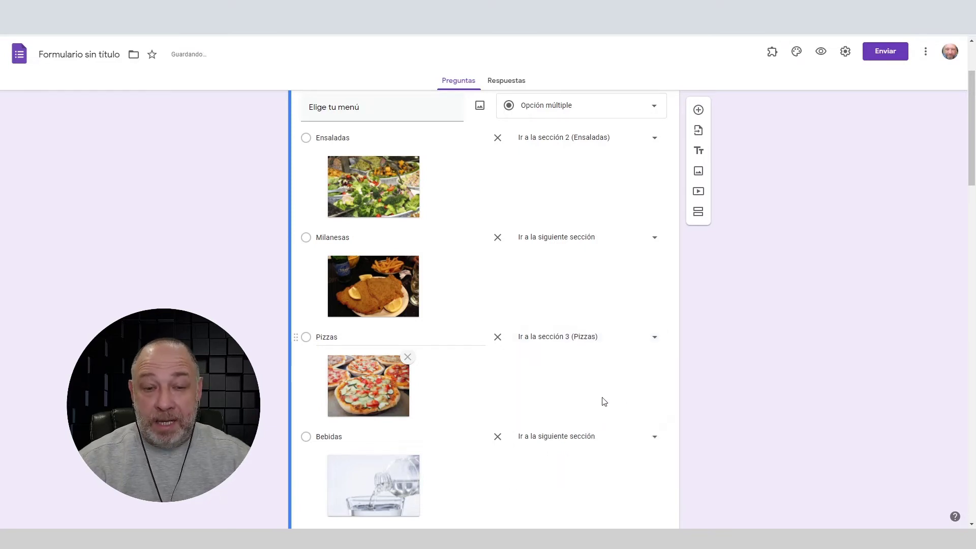
scroll(762, 387, "down", 10)
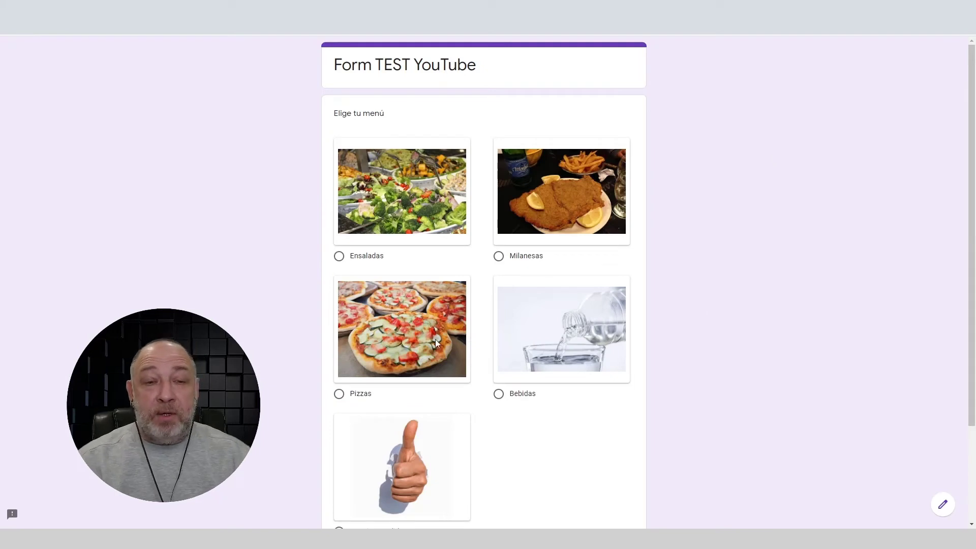
- In the preview, choose Pizzas, advance, and inspect the Elige tu Pizza choices
left_click(391, 344)
scroll(703, 276, "down", 3)
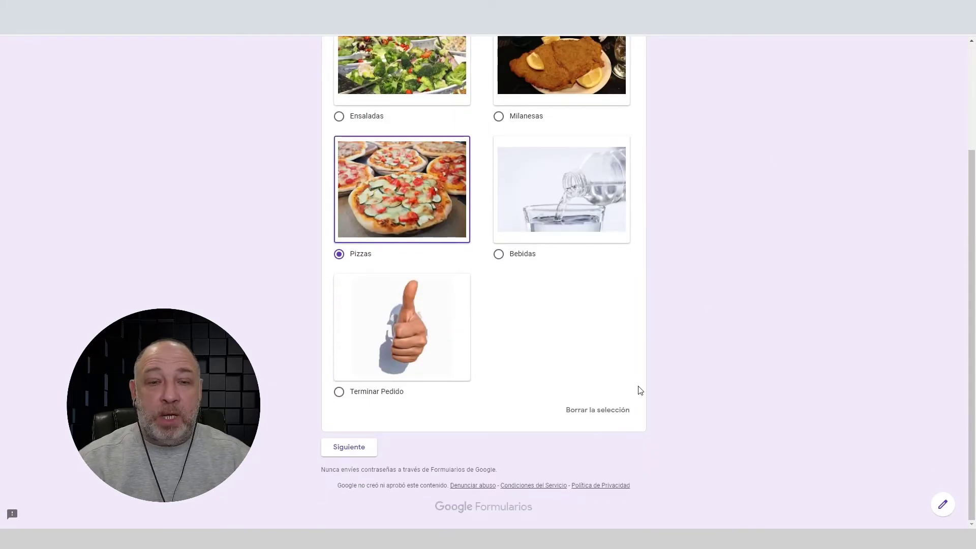
left_click(351, 447)
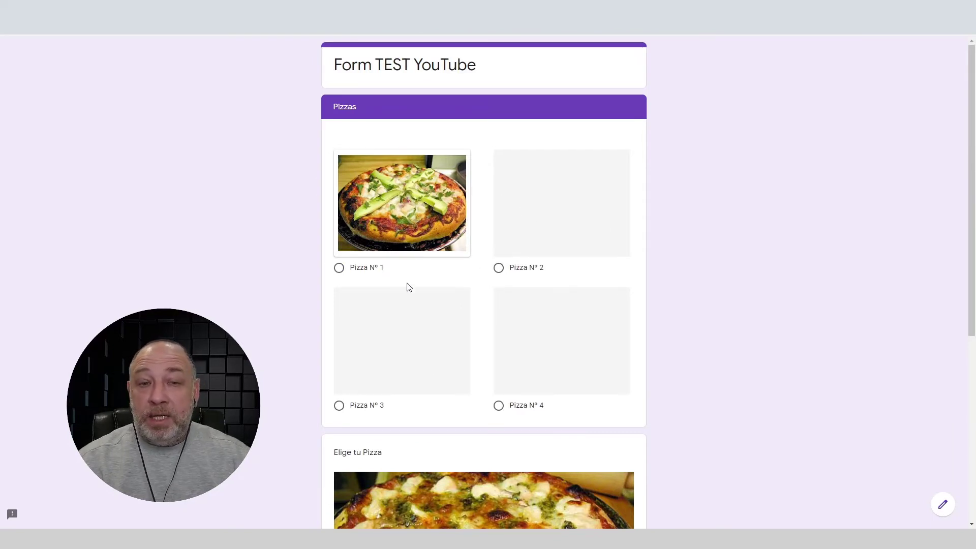
scroll(542, 320, "down", 5)
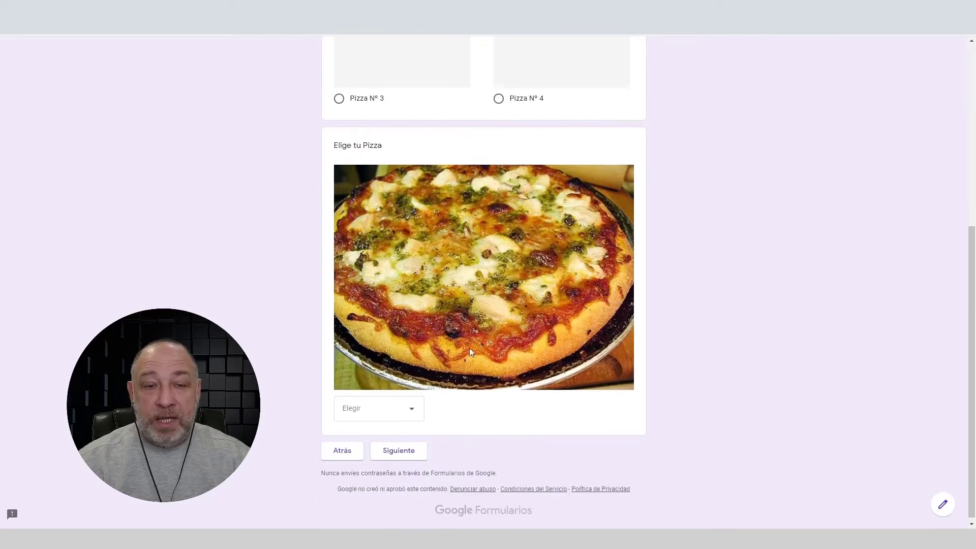
left_click(402, 410)
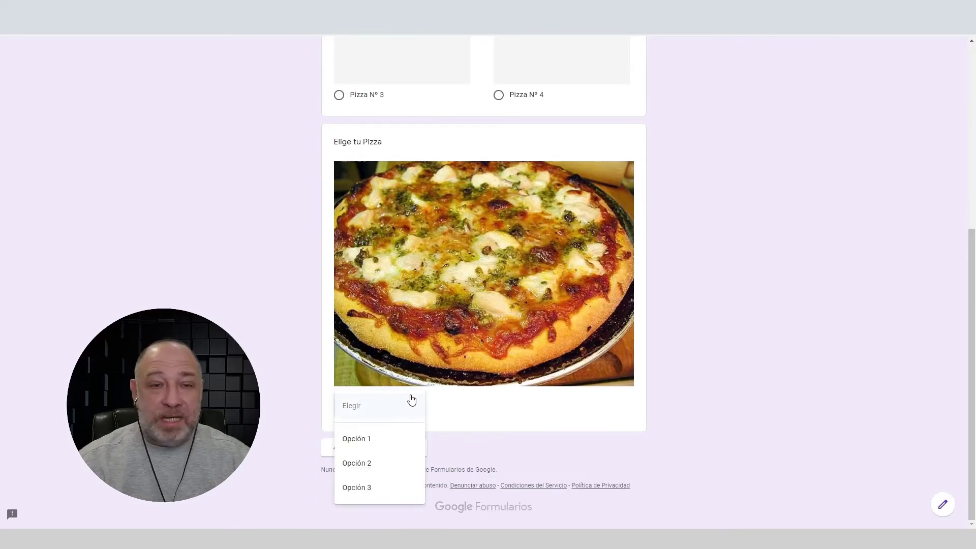
left_click(696, 331)
- Go back to the menu page and choose Terminar Pedido instead
scroll(712, 307, "up", 4)
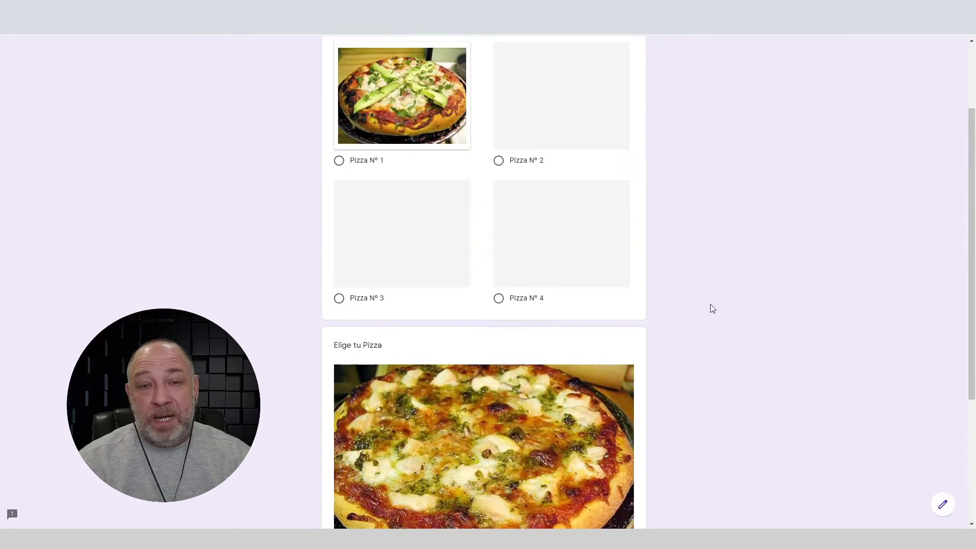
scroll(709, 308, "up", 2)
scroll(709, 305, "down", 3)
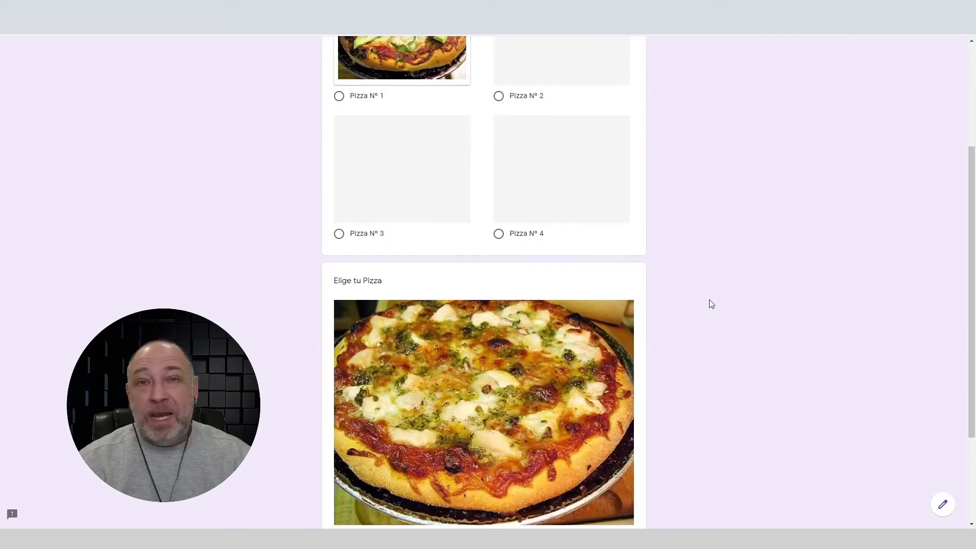
scroll(710, 304, "down", 3)
left_click(393, 455)
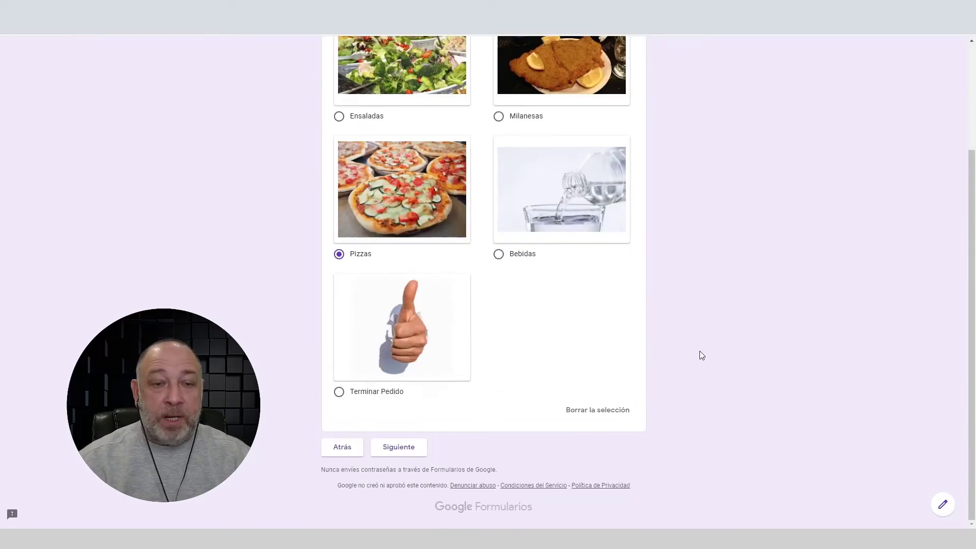
left_click(411, 356)
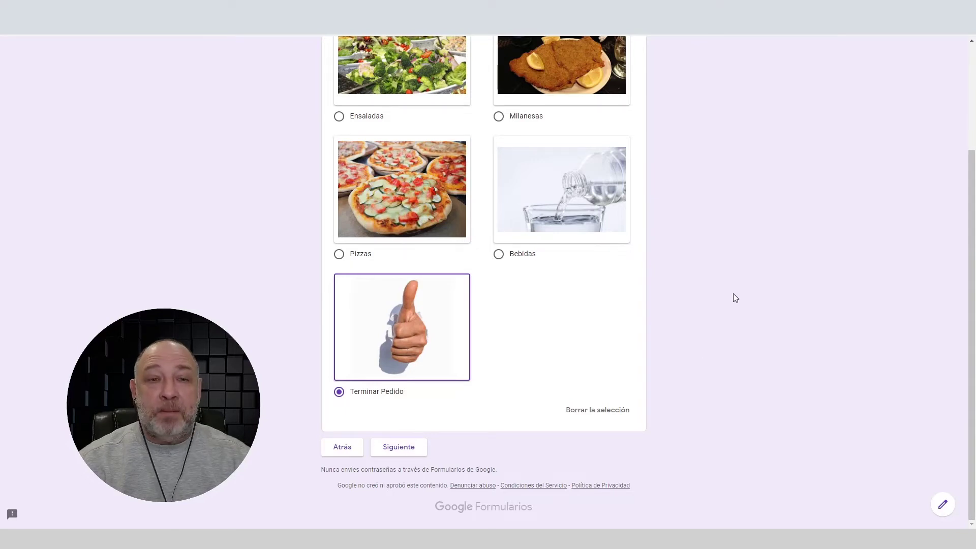
scroll(733, 294, "up", 3)
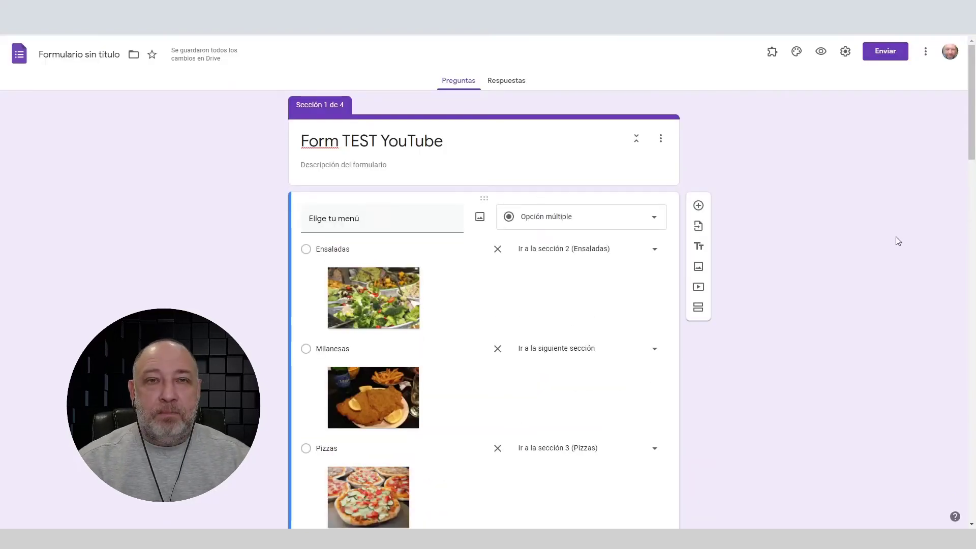
- Show the Respuestas tab reporting 0 respuestas
left_click(506, 81)
left_click(454, 84)
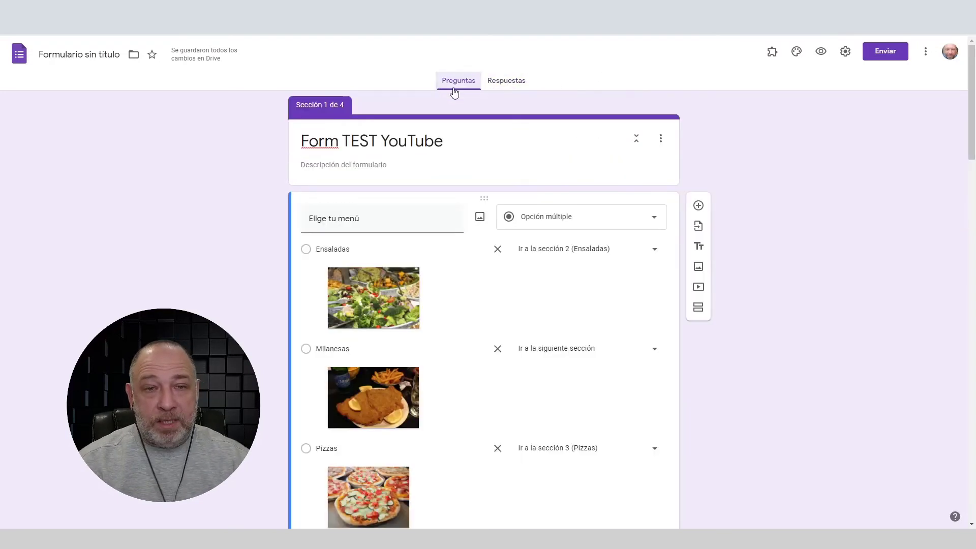
scroll(470, 287, "down", 12)
scroll(470, 284, "down", 5)
scroll(470, 282, "up", 8)
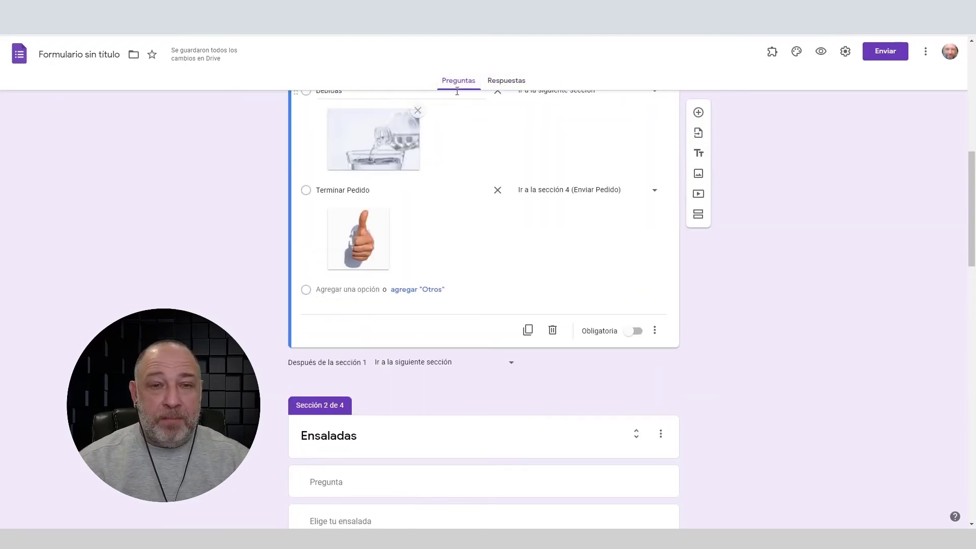
scroll(467, 147, "up", 5)
scroll(467, 146, "up", 5)
left_click(518, 83)
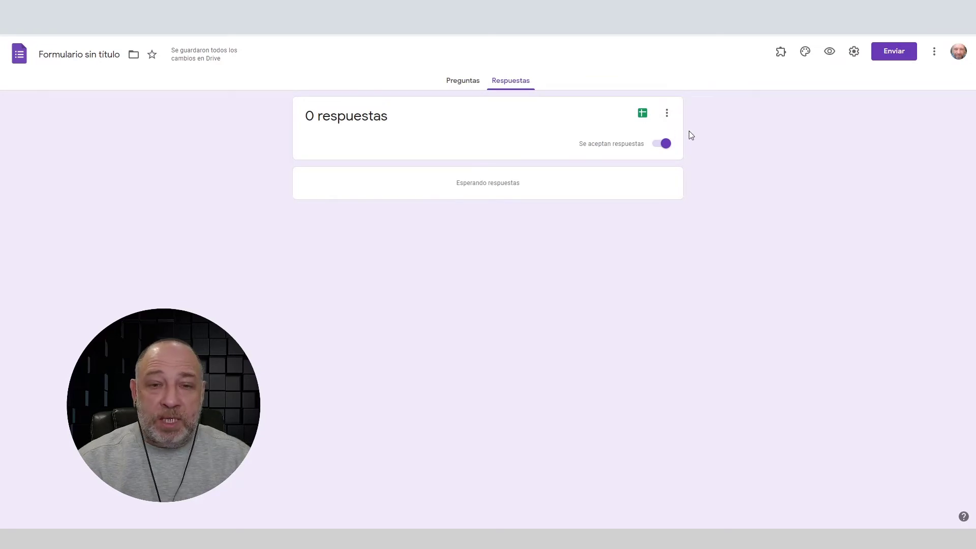
- Enable email notifications for new responses from the Respuestas options menu
left_click(669, 116)
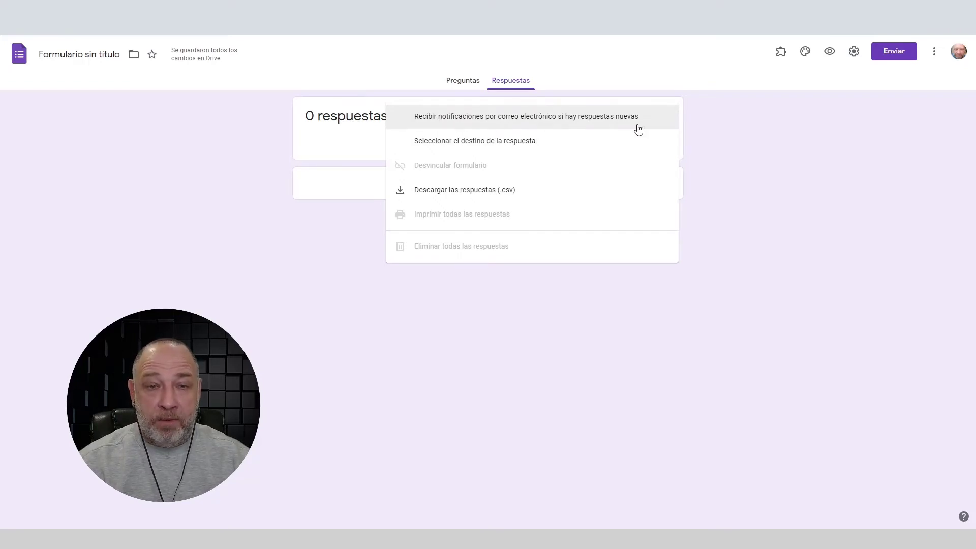
left_click(550, 119)
left_click(667, 116)
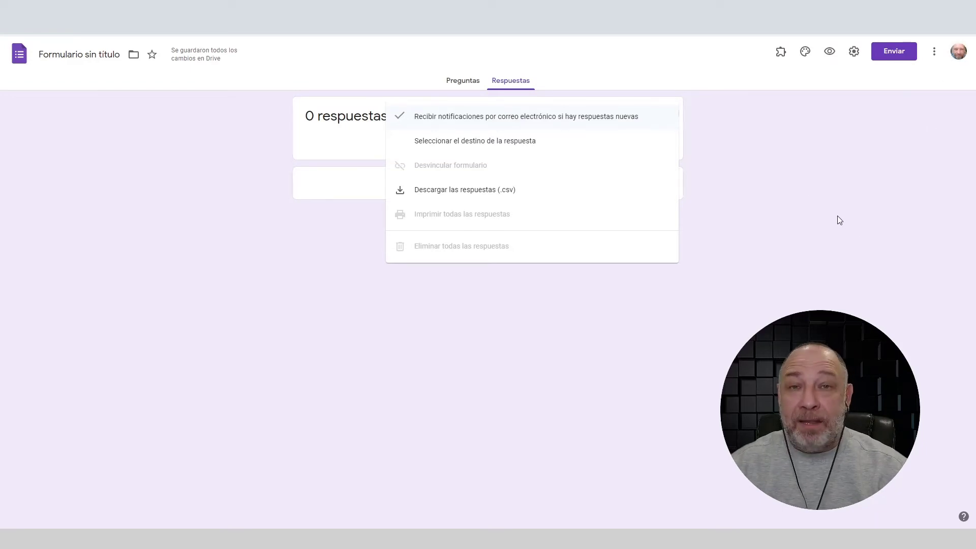
left_click(814, 209)
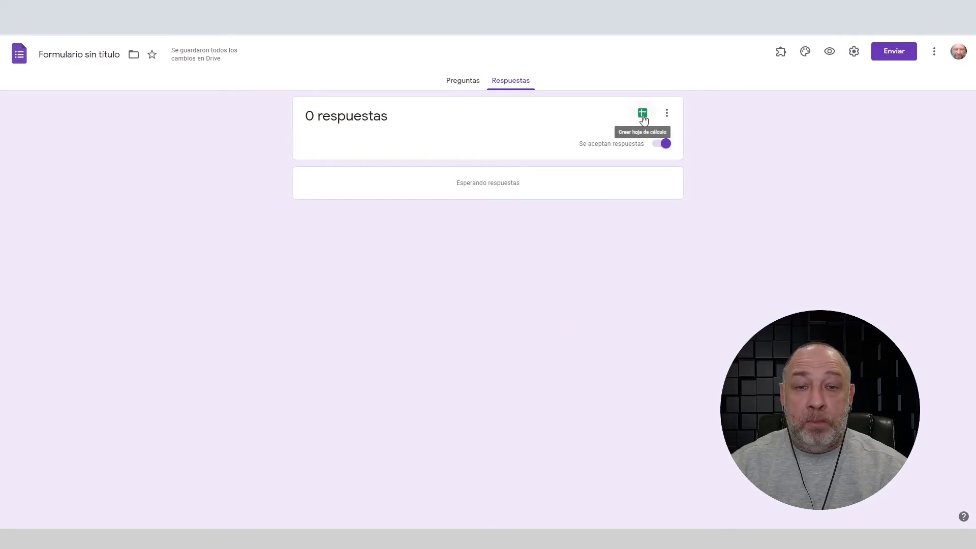
left_click(644, 119)
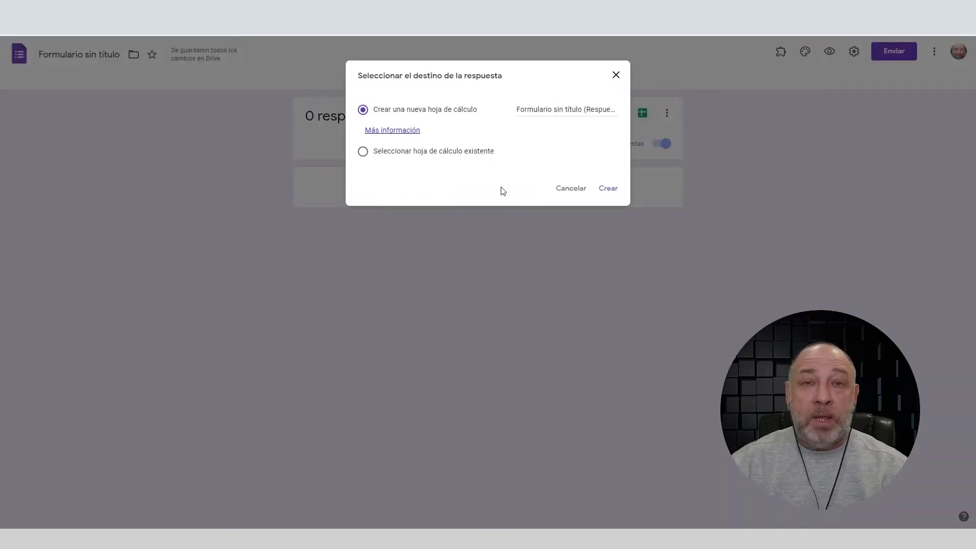
- Create the new linked spreadsheet 'Formulario sin título (Respuestas)'
left_click(609, 189)
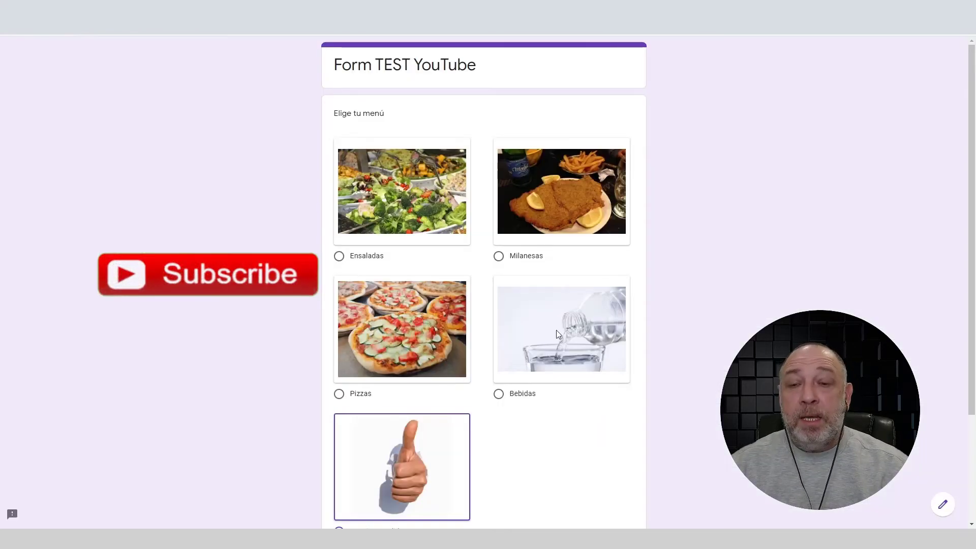
- In the preview, choose Pizzas and select Pizza Nº 1 on the Pizzas page
left_click(377, 338)
scroll(697, 311, "down", 3)
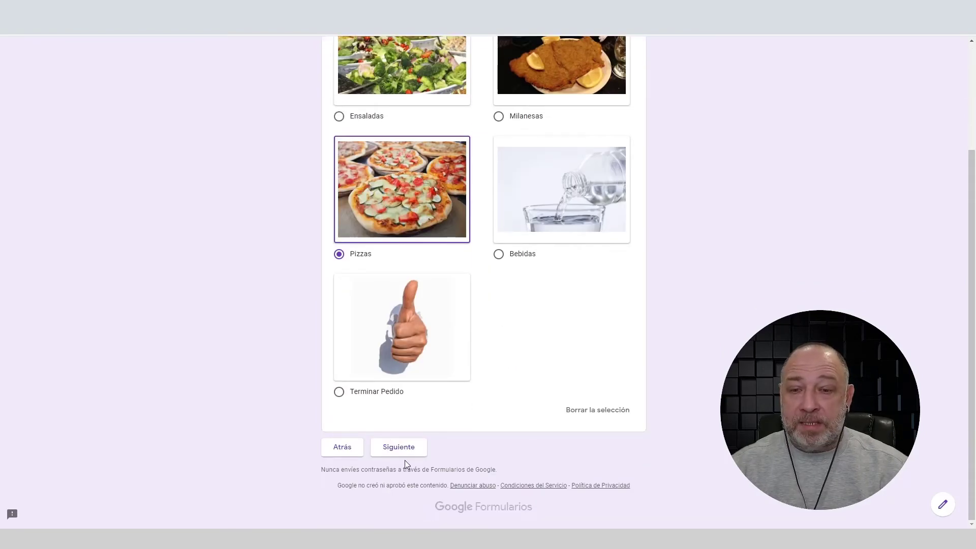
left_click(402, 447)
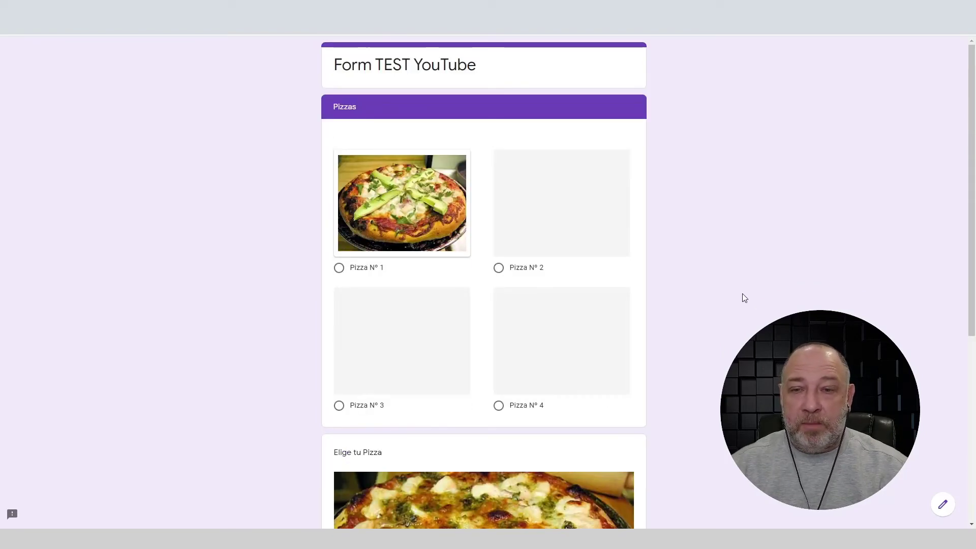
scroll(745, 294, "down", 4)
scroll(745, 294, "down", 1)
scroll(746, 293, "down", 2)
scroll(554, 280, "up", 5)
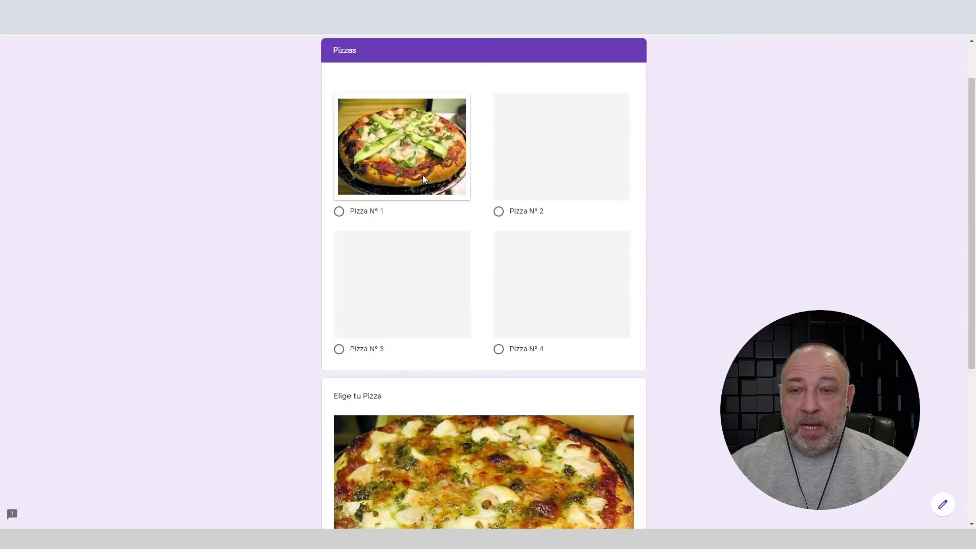
left_click(405, 170)
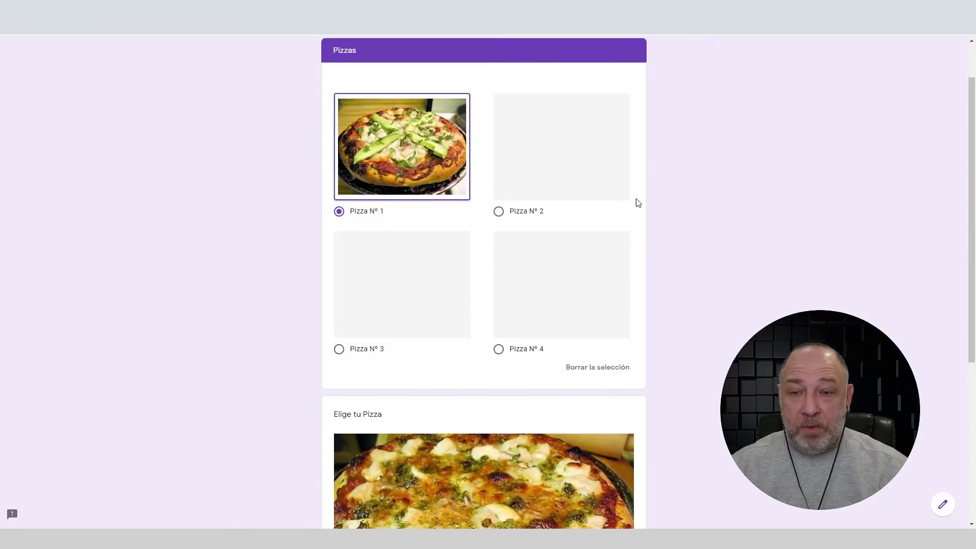
scroll(638, 203, "down", 5)
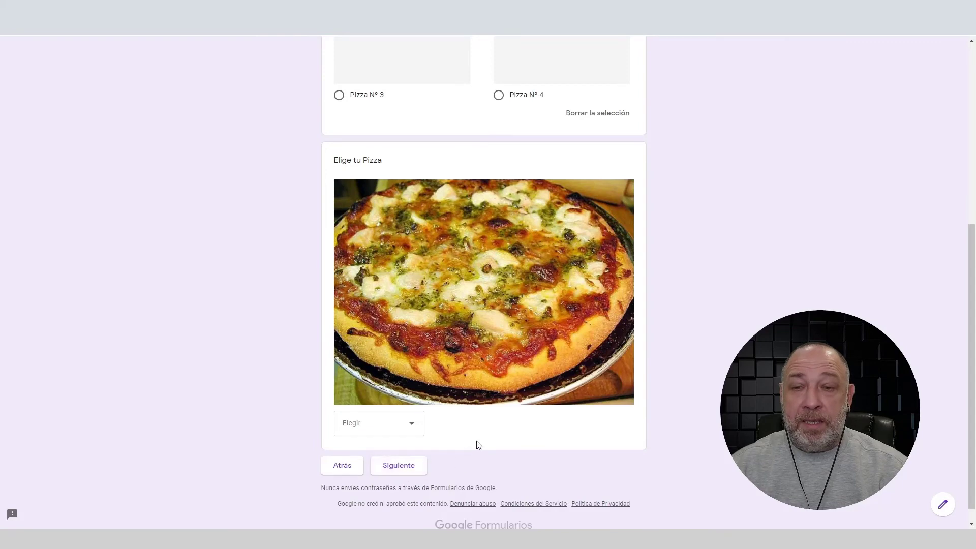
- Go back, choose Terminar Pedido, and advance to the Enviar Pedido page
key("alt+Left")
scroll(503, 455, "down", 3)
scroll(525, 325, "up", 3)
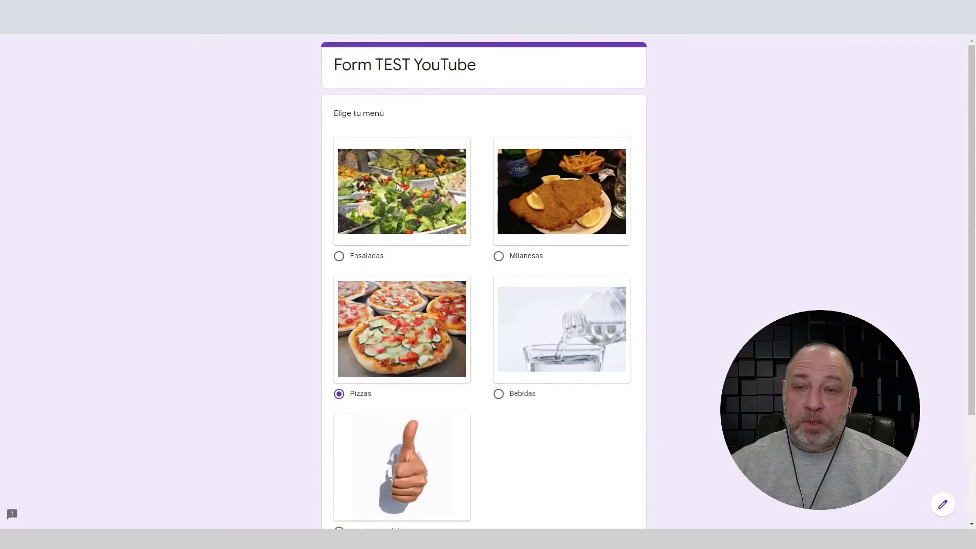
scroll(415, 257, "down", 3)
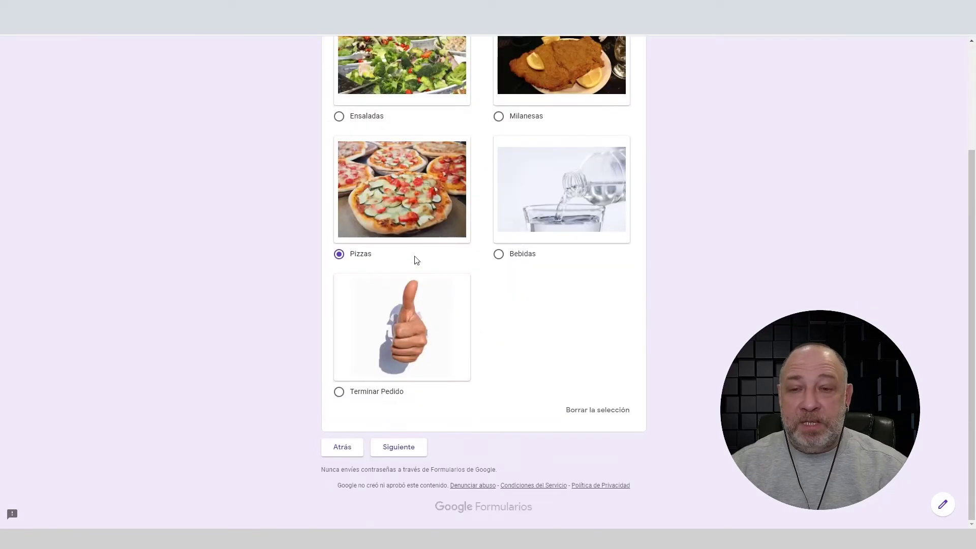
left_click(398, 348)
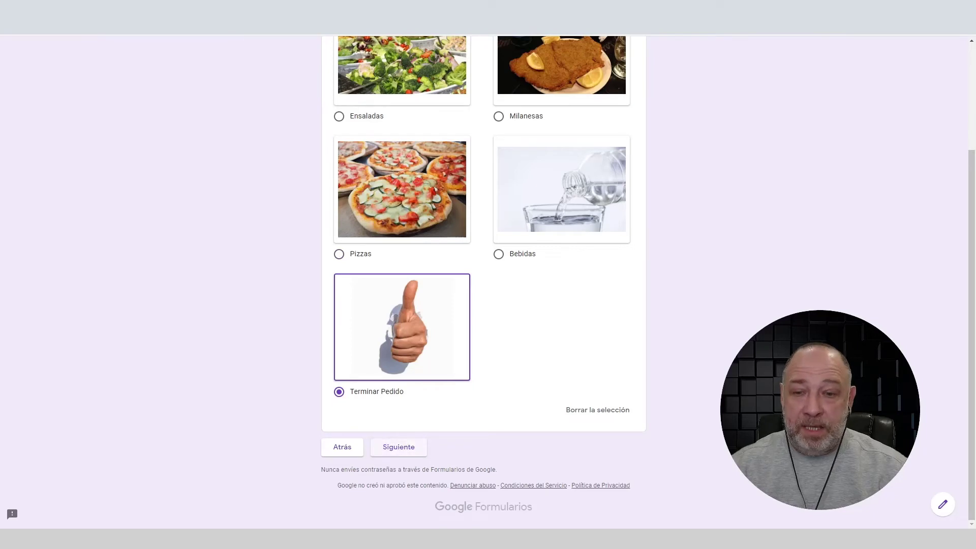
left_click(399, 447)
- Enter the respondent's name and e-mail and submit the test order
left_click(402, 179)
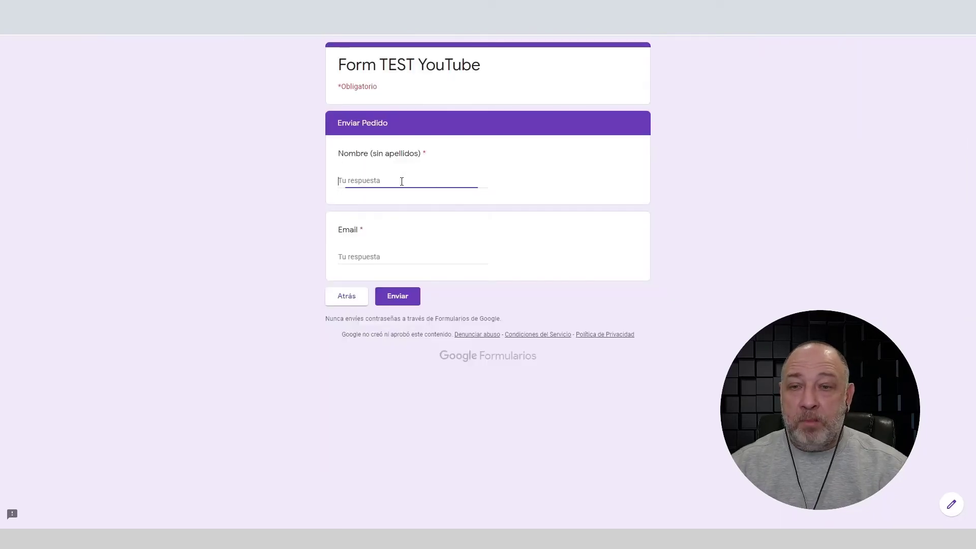
type("Seba")
left_click(403, 255)
key("ctrl+v")
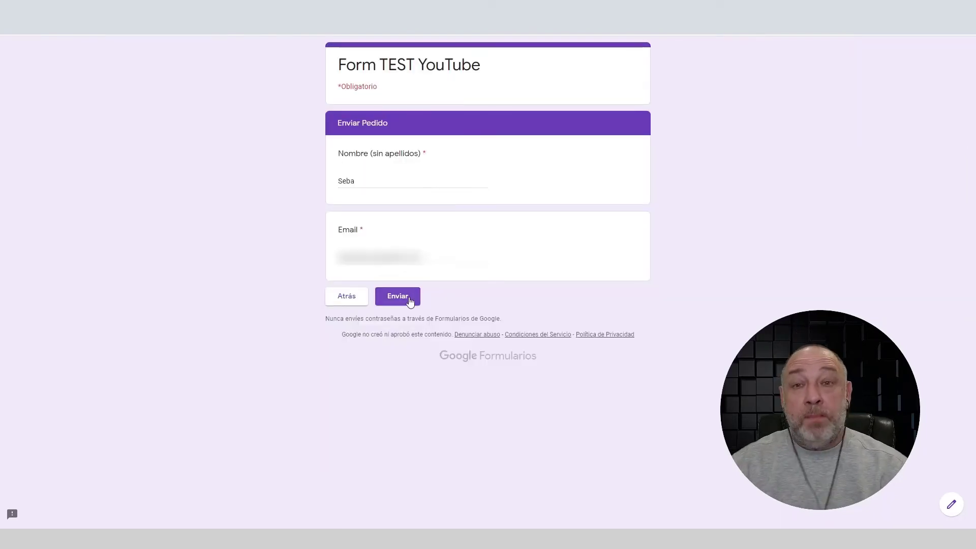
left_click(405, 298)
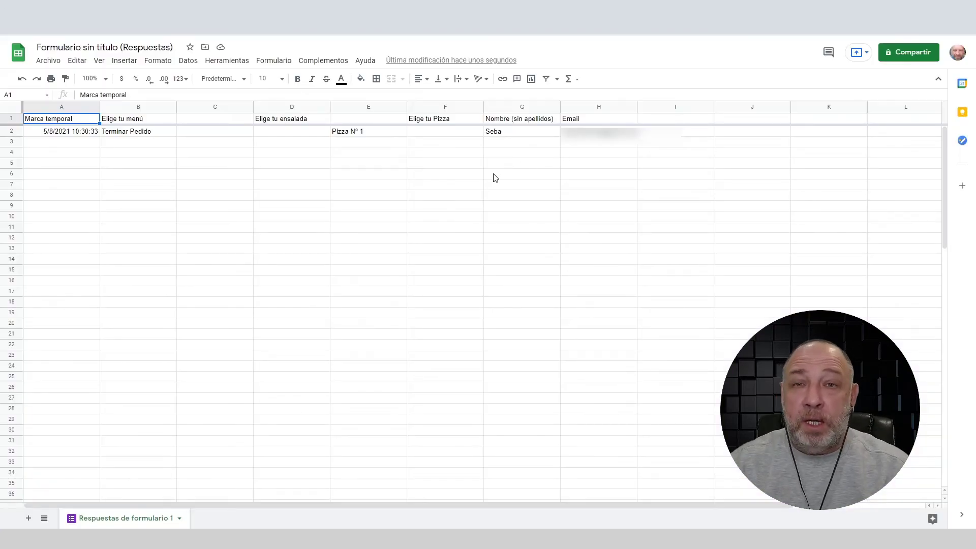
mouse_move(247, 107)
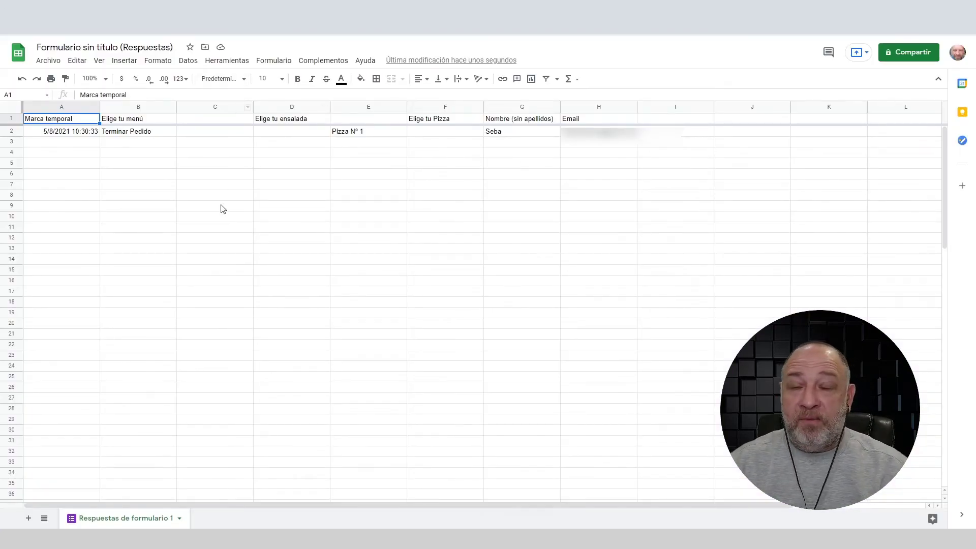
- Select the test order's row 2 in the Respuestas de formulario 1 sheet
key("Down")
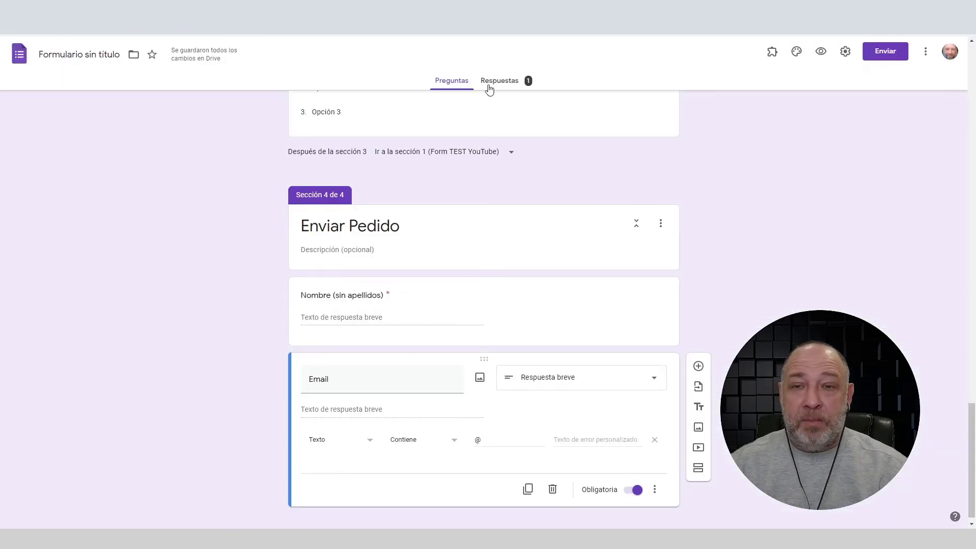
left_click(507, 89)
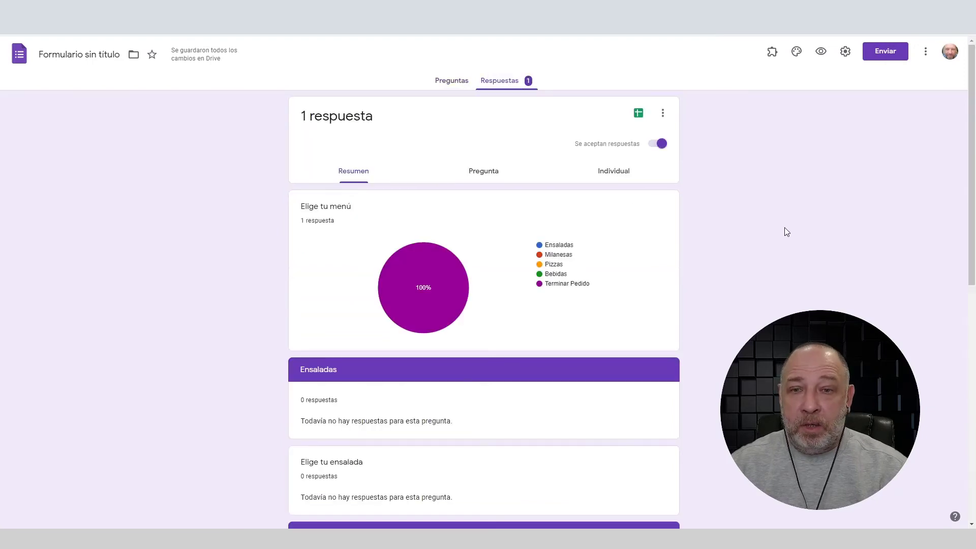
left_click(633, 178)
scroll(749, 308, "down", 1)
scroll(749, 309, "down", 2)
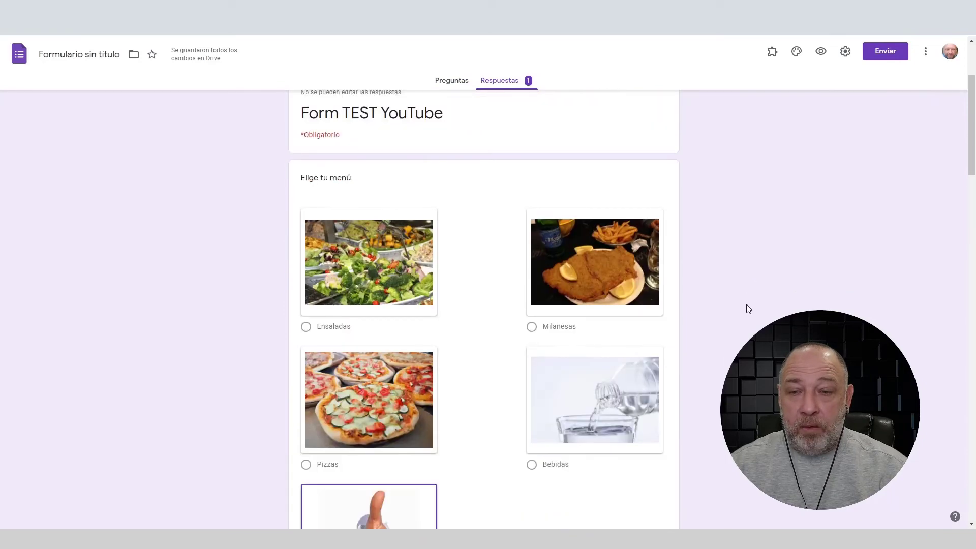
scroll(749, 309, "down", 2)
scroll(749, 309, "down", 5)
scroll(749, 308, "down", 8)
scroll(749, 305, "down", 4)
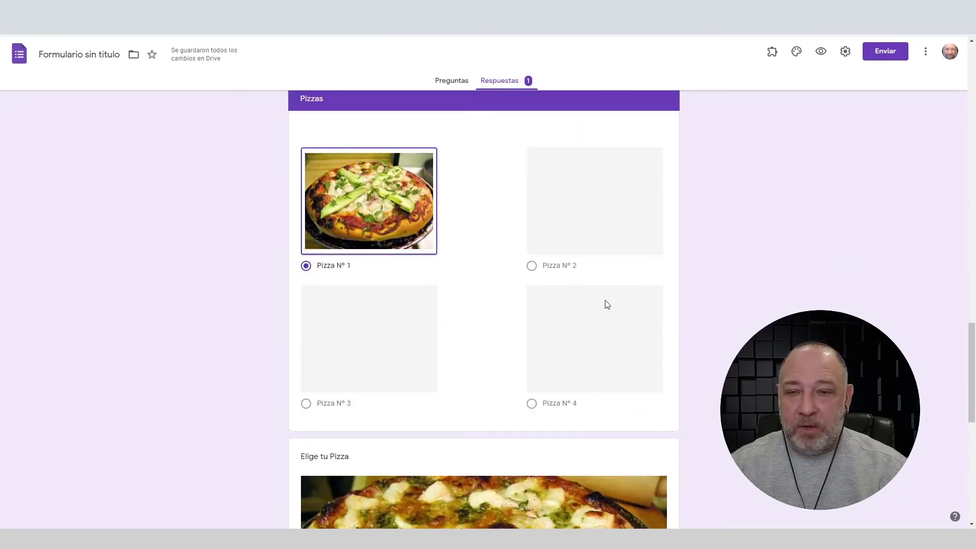
scroll(702, 329, "down", 5)
scroll(701, 329, "down", 5)
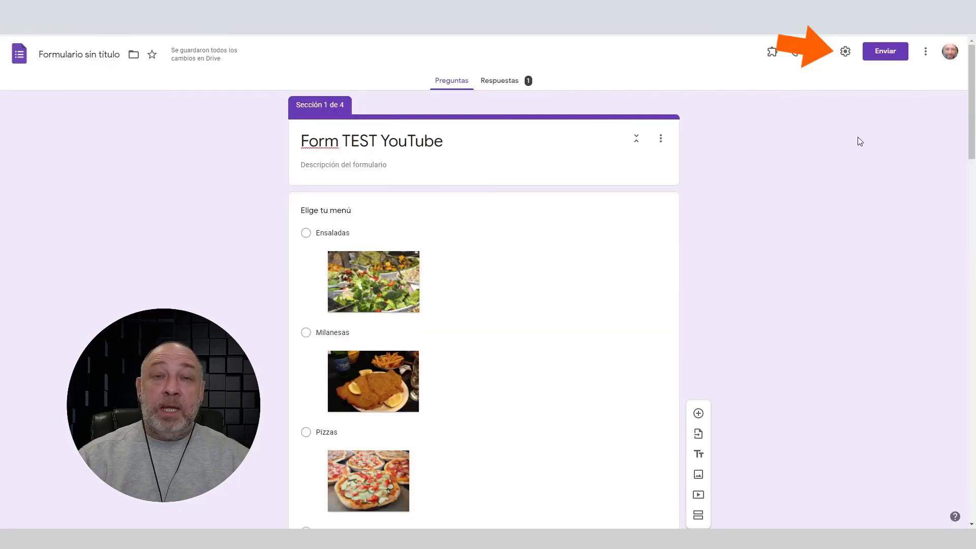
- Set the confirmation message to 'Se registró tu Pedido en forma Correcta!' plus a WhatsApp line
left_click(845, 56)
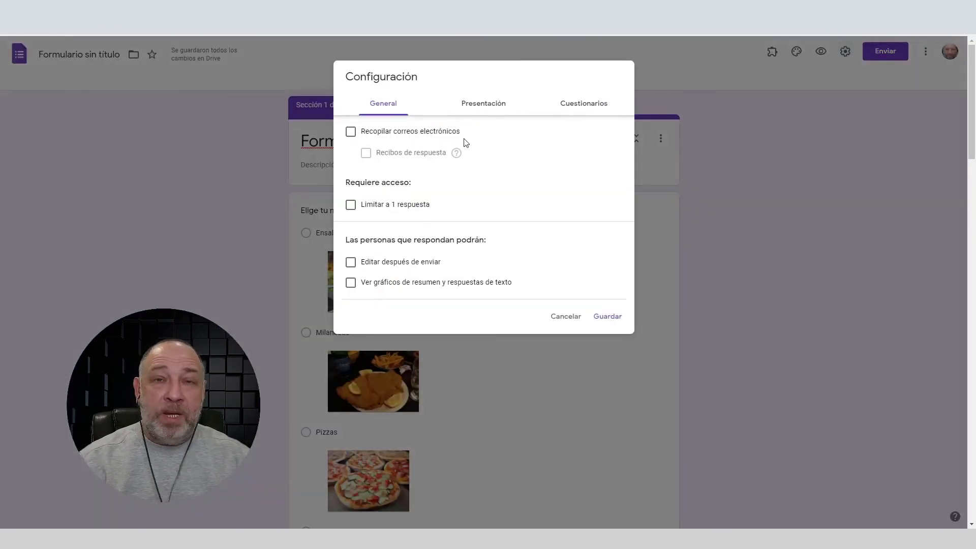
left_click(482, 111)
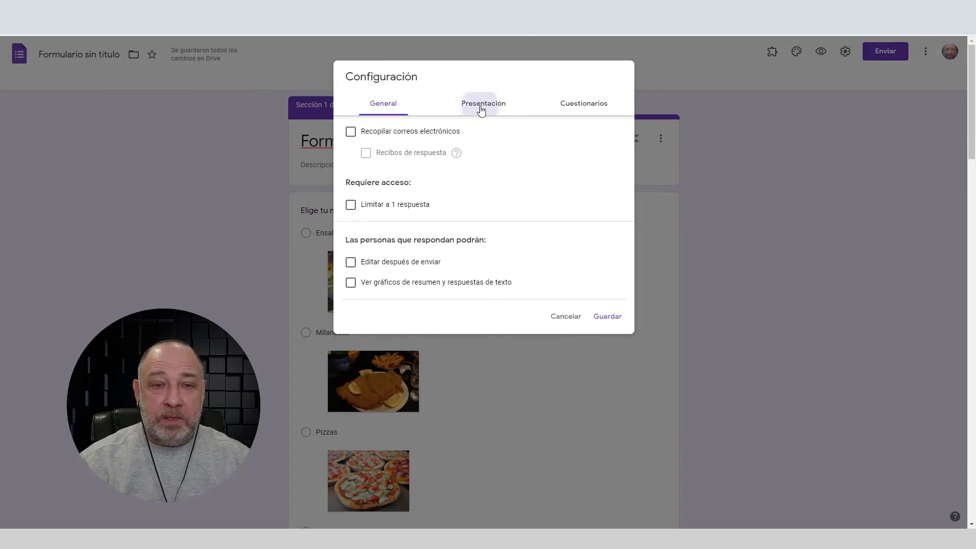
left_click(432, 220)
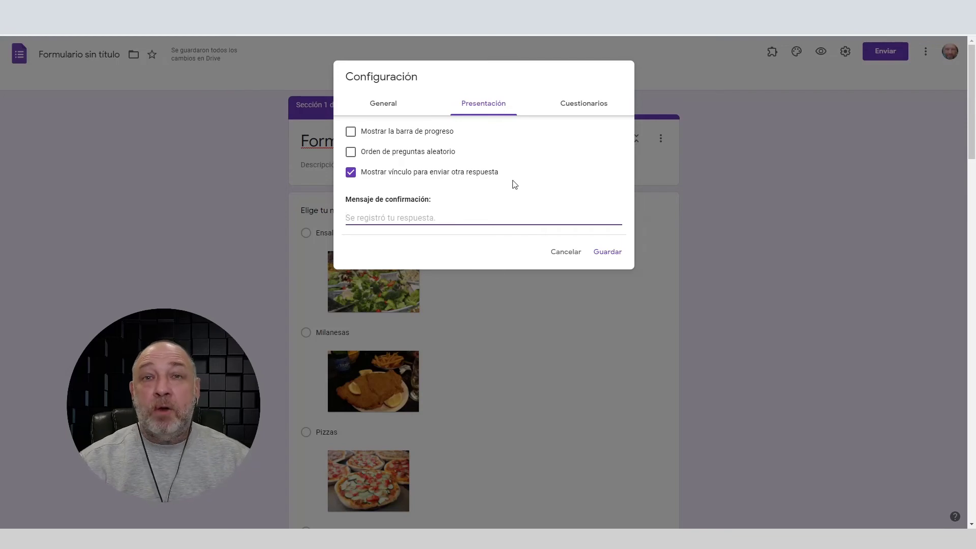
type("Se registró tu Pedido en forma Correcta! . Si tienes dudas, puedes consultarnos por WhatsApp al.........")
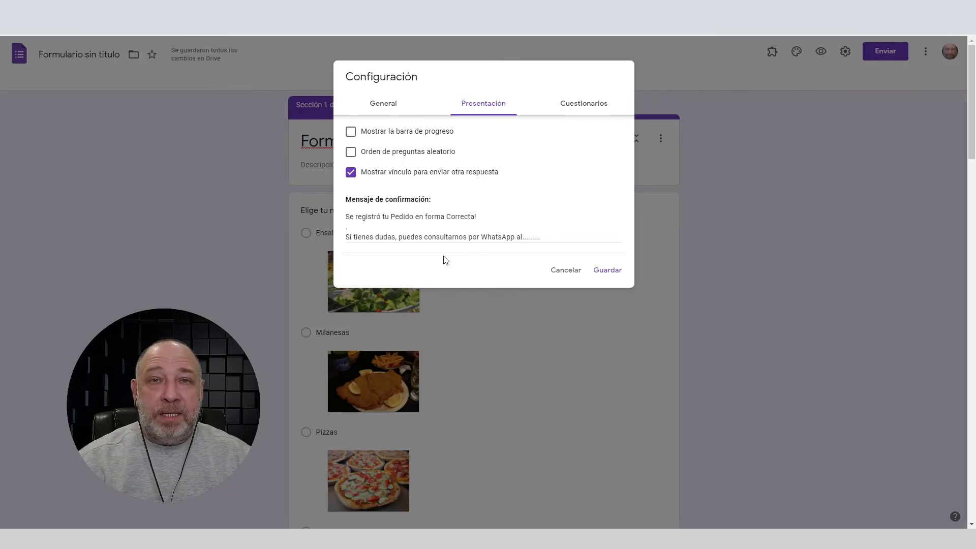
left_click(612, 273)
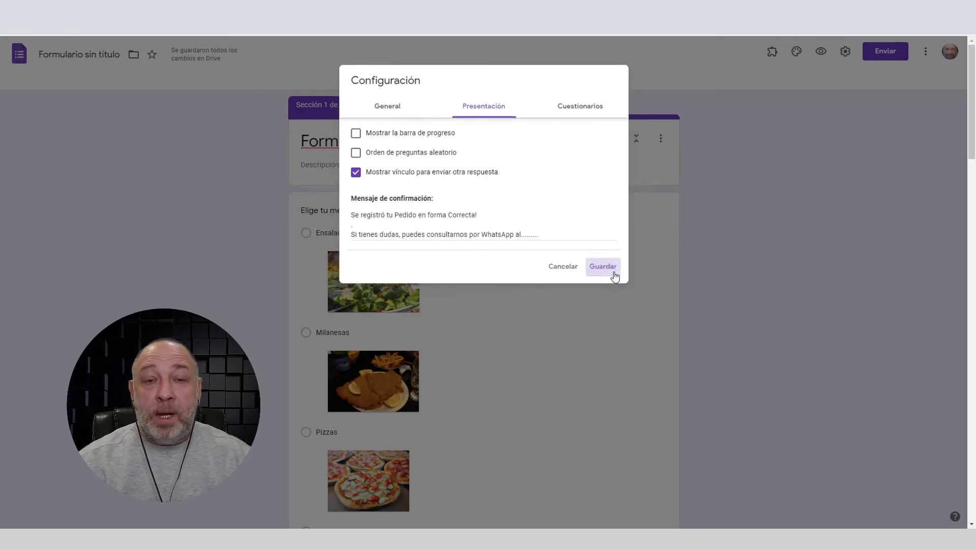
left_click(845, 51)
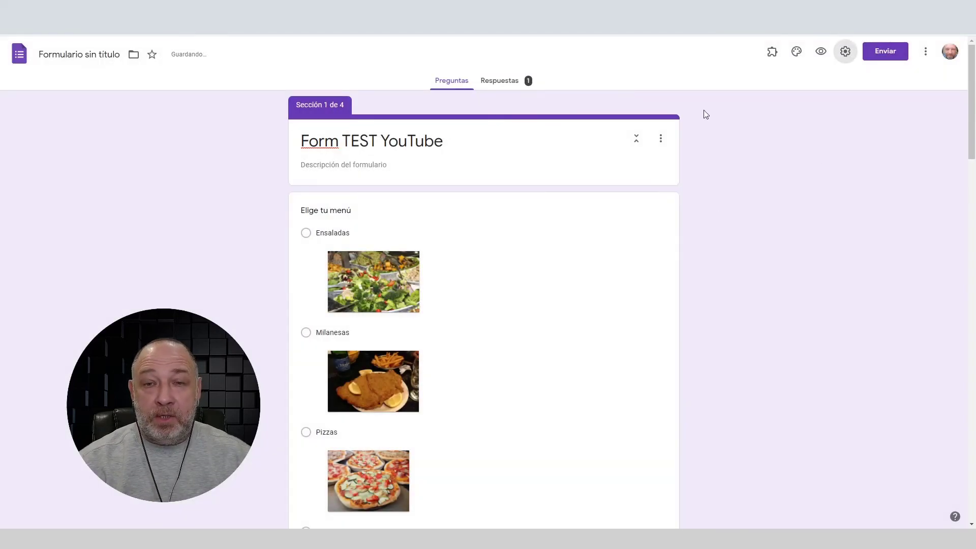
left_click(483, 103)
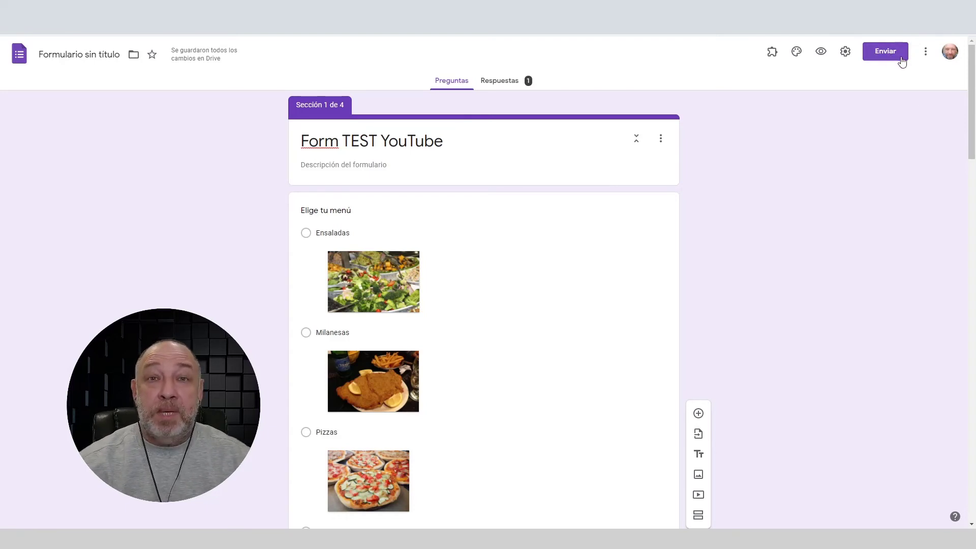
- Copy the form's shortened forms.gle link from the Enviar link options
left_click(885, 52)
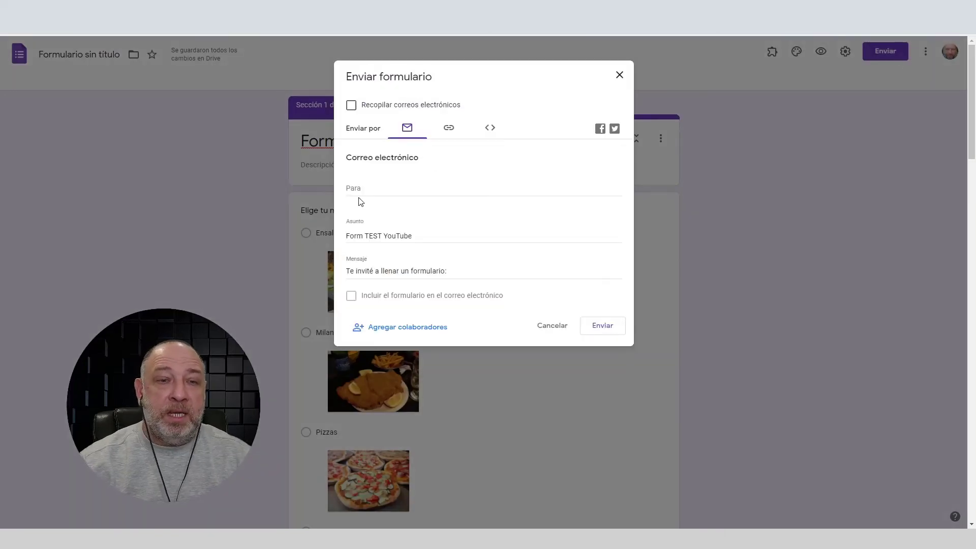
left_click(449, 130)
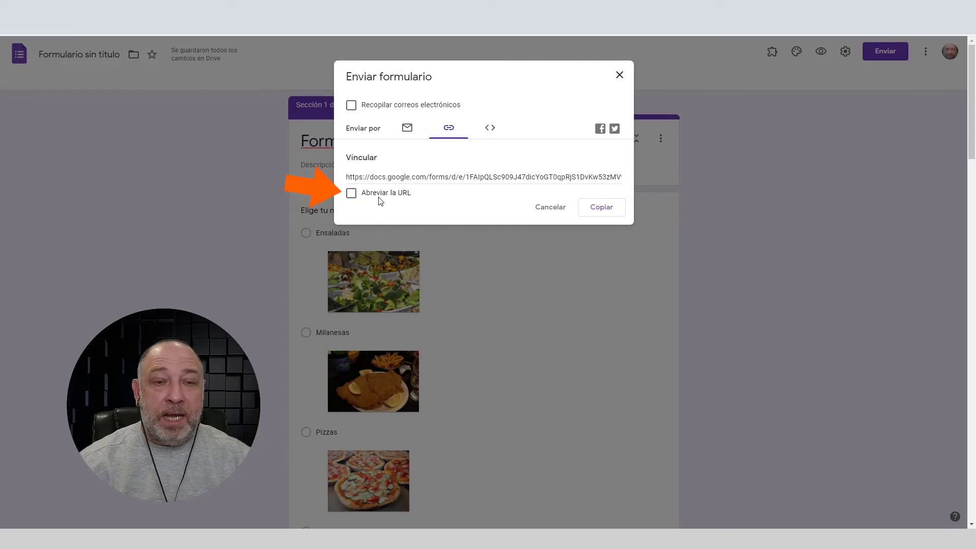
left_click(352, 194)
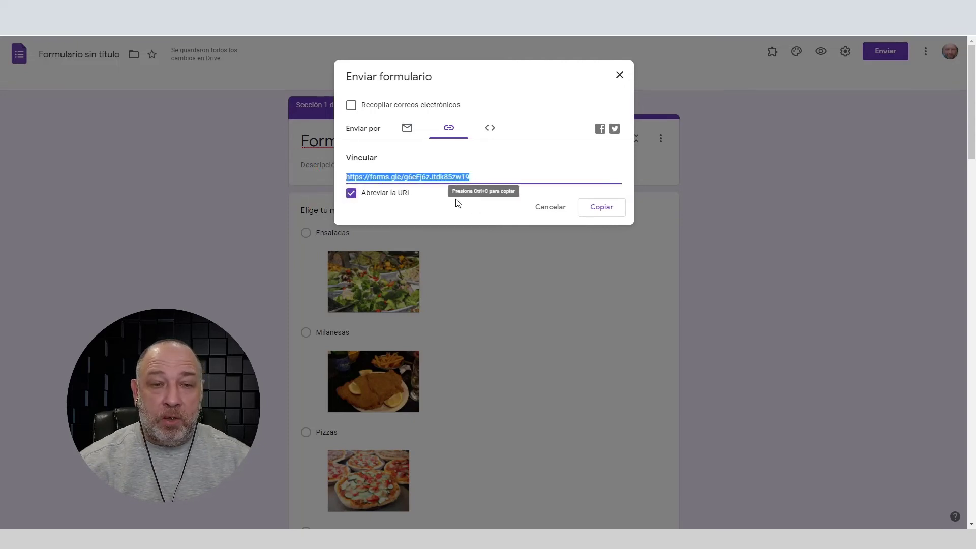
left_click(608, 211)
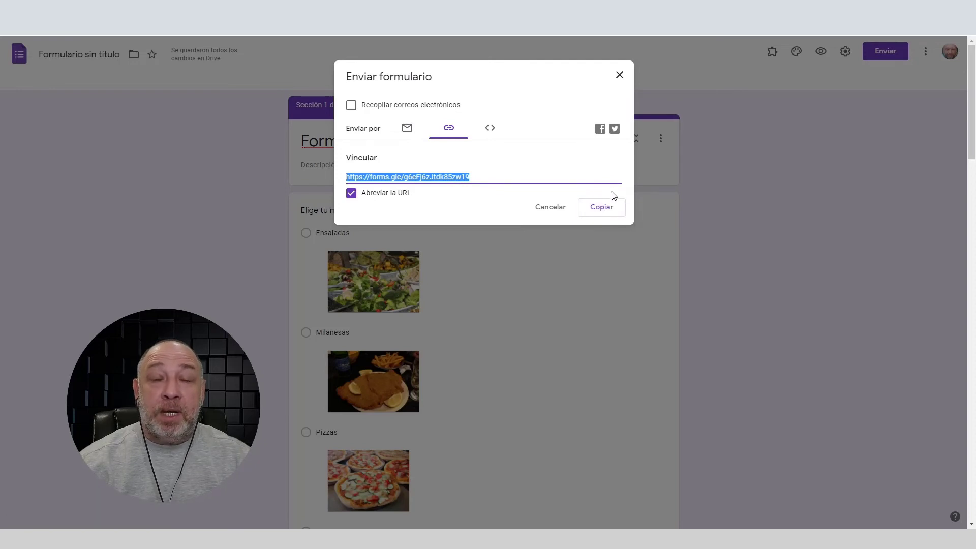
- Open the shortened form link in a new browser tab to load the live form
key("ctrl+t")
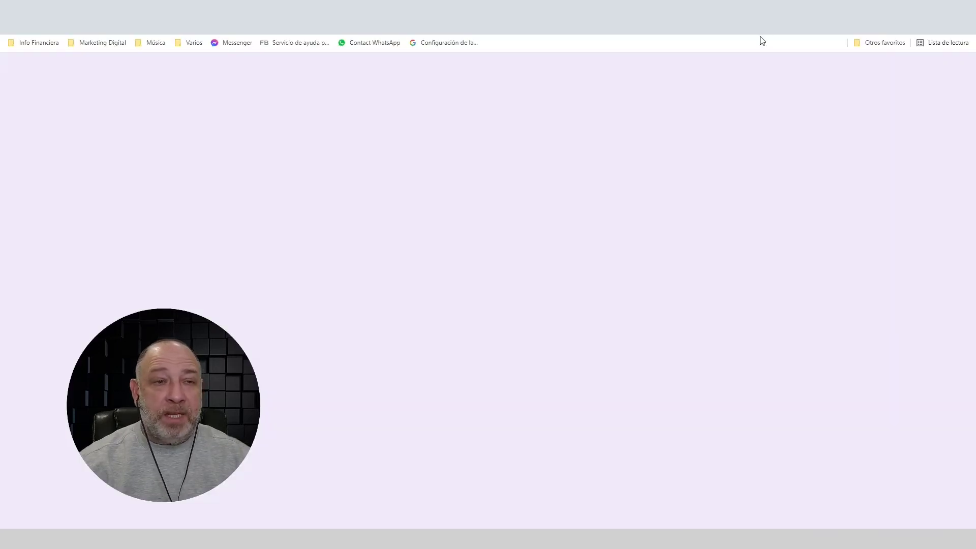
type("https://forms.gle/g6eFj6zJtdk85zw19")
key("Return")
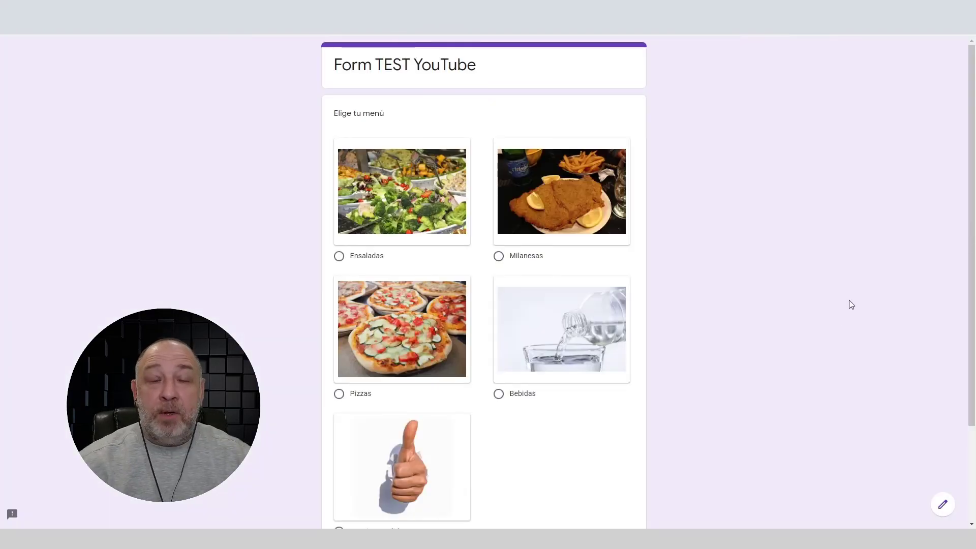
- Choose Ensaladas, check that the form jumps to the Ensaladas section, then go back
scroll(874, 312, "down", 1)
left_click(387, 148)
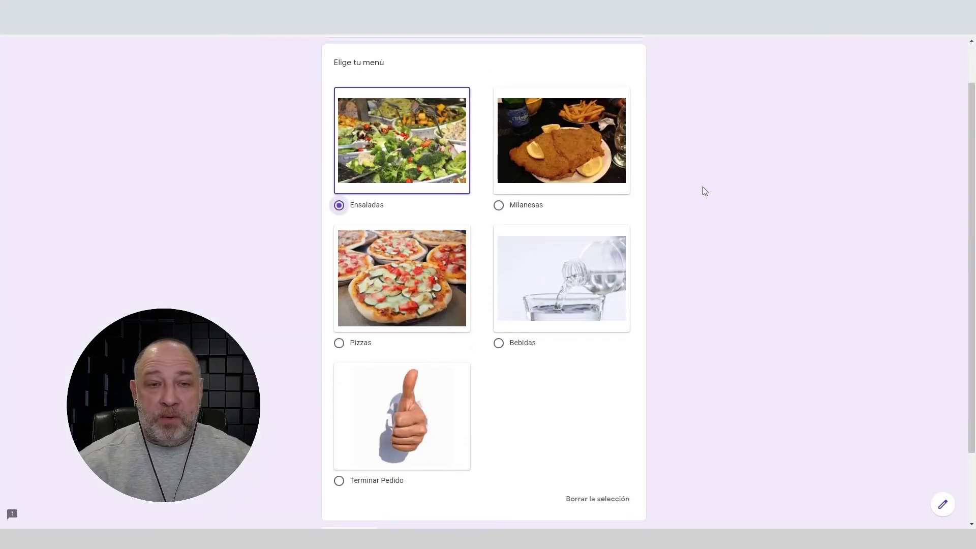
scroll(528, 236, "down", 2)
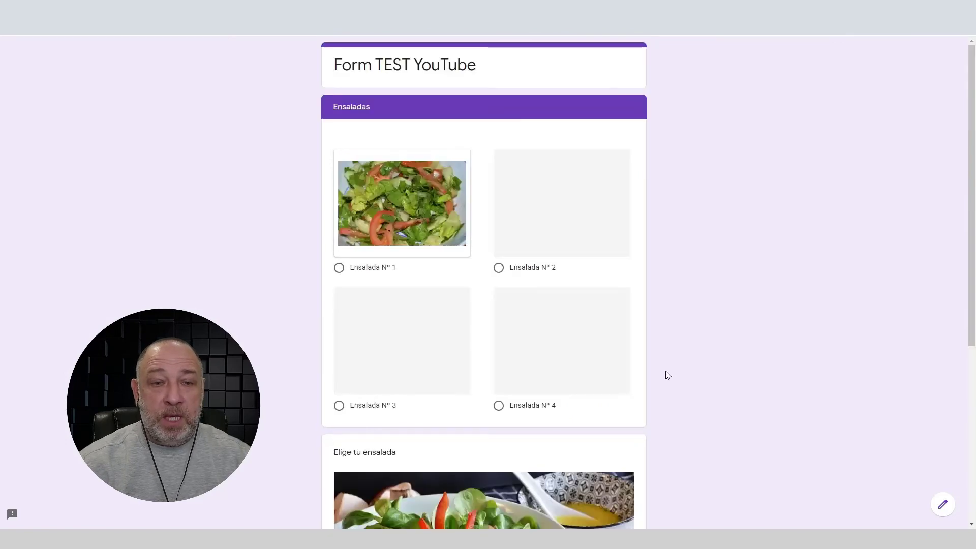
scroll(689, 332, "down", 4)
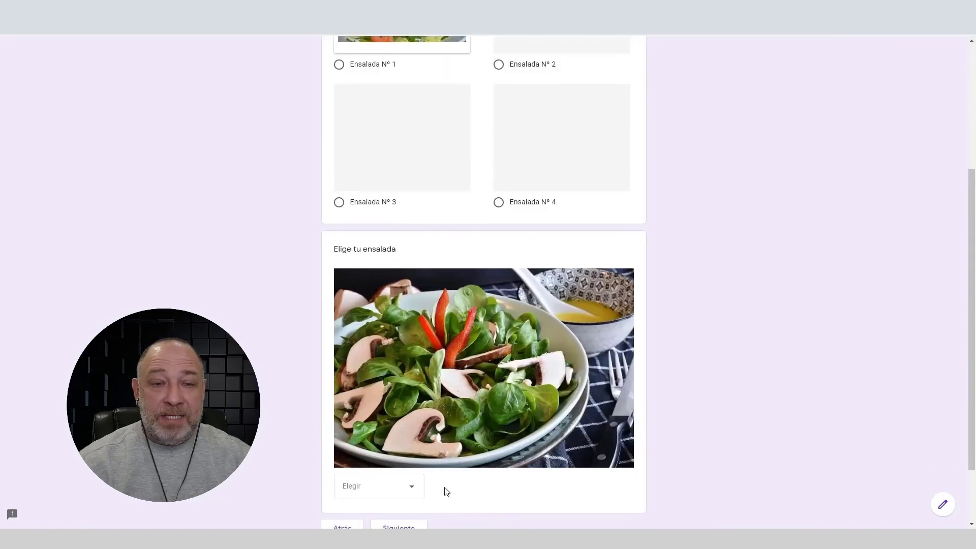
scroll(397, 470, "down", 2)
left_click(420, 452)
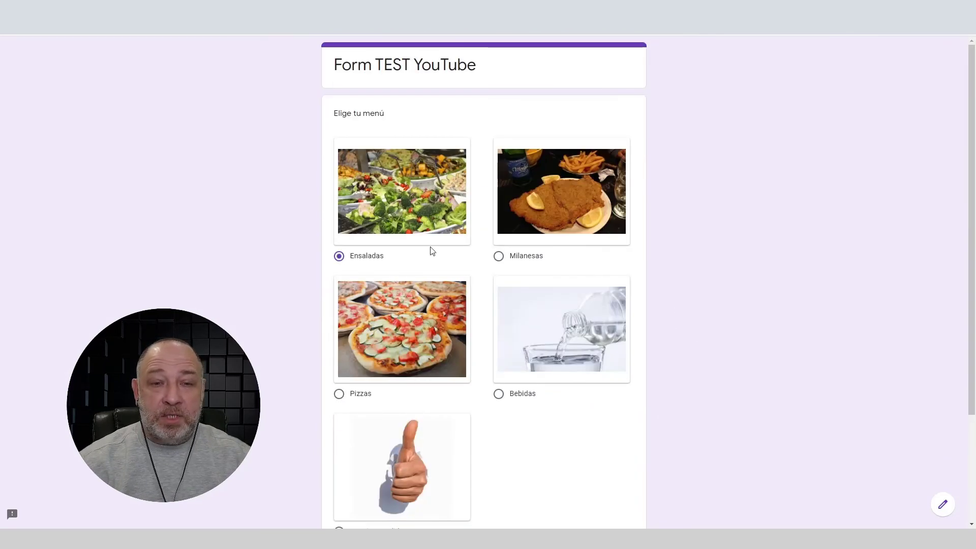
- Choose Pizzas and advance to confirm the jump to the Pizzas section
scroll(691, 408, "up", 2)
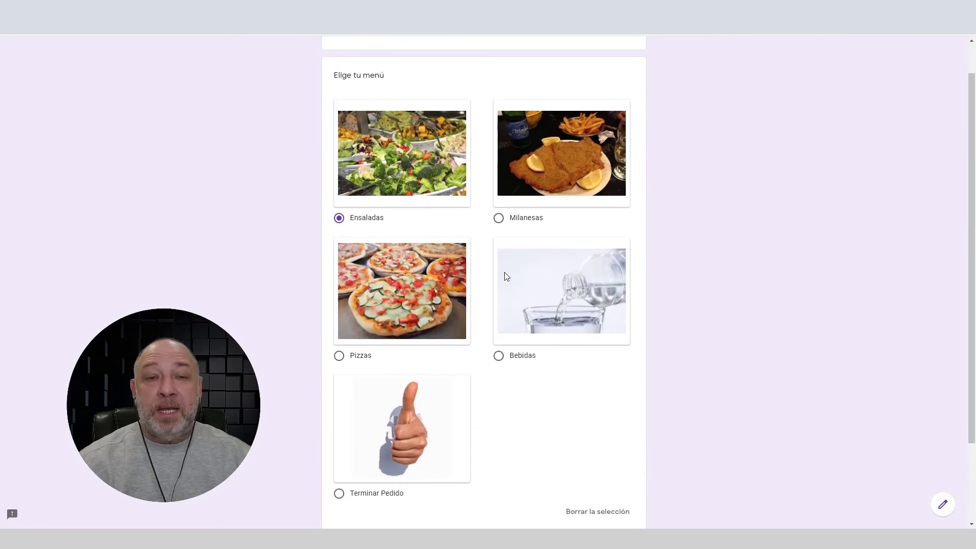
scroll(500, 210, "up", 1)
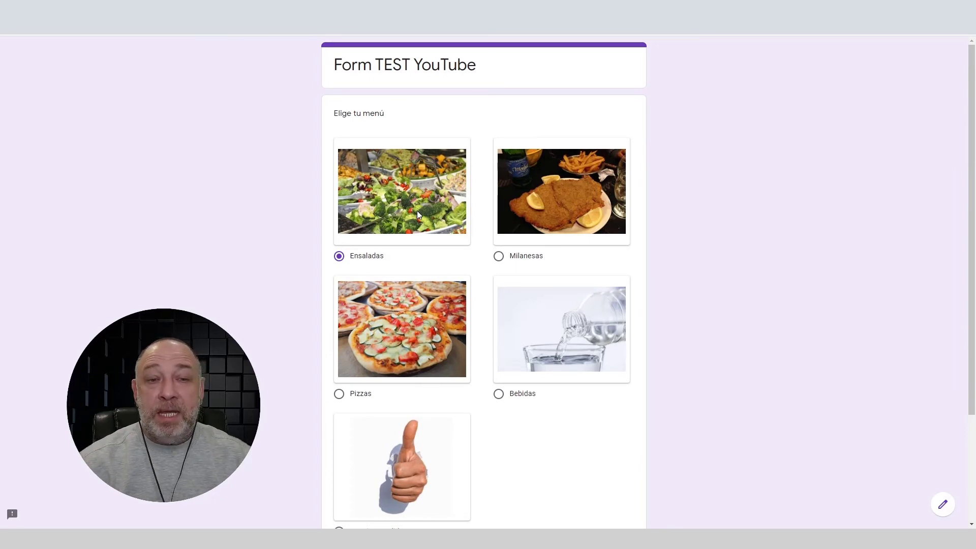
left_click(415, 328)
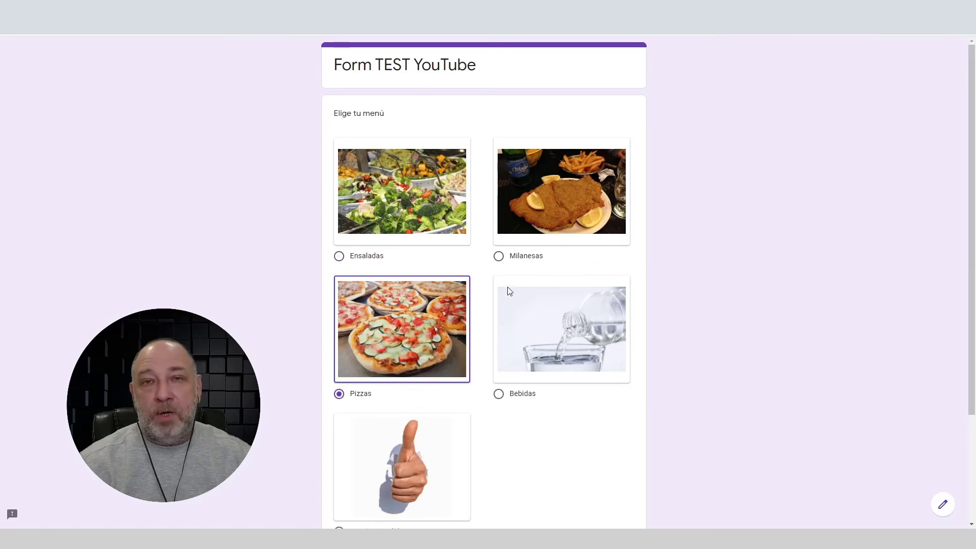
scroll(470, 319, "down", 3)
left_click(349, 454)
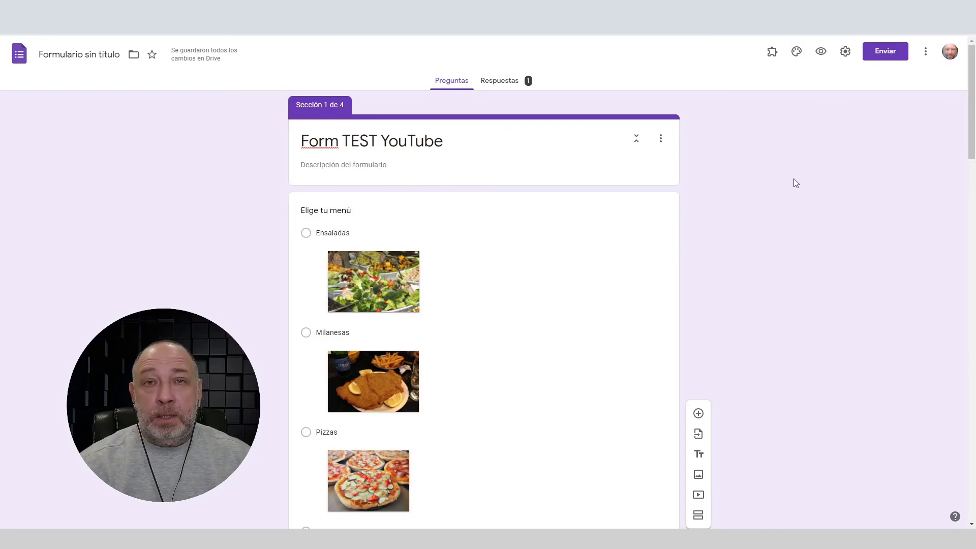
- Set the form's theme colour to grey after briefly trying green, then close the theme panel
left_click(797, 52)
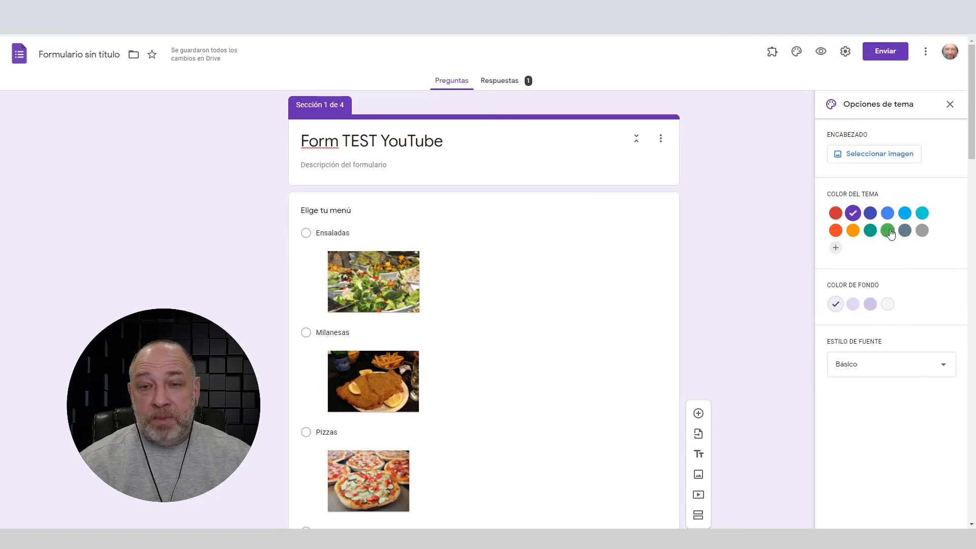
left_click(922, 231)
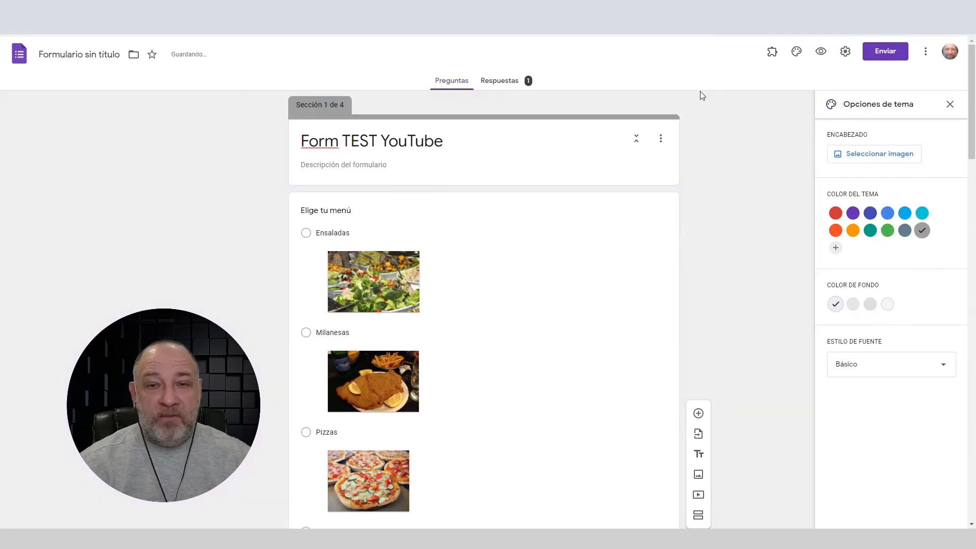
left_click(888, 231)
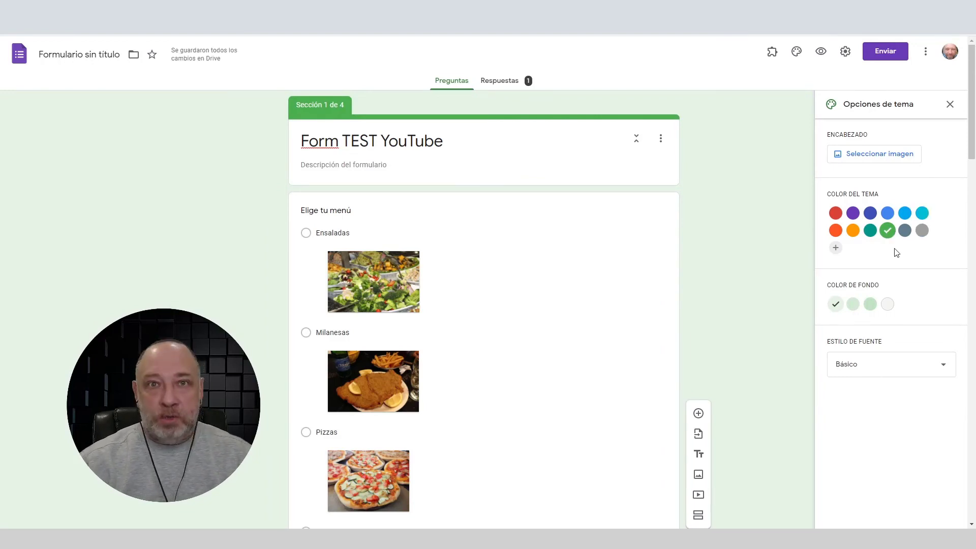
left_click(922, 230)
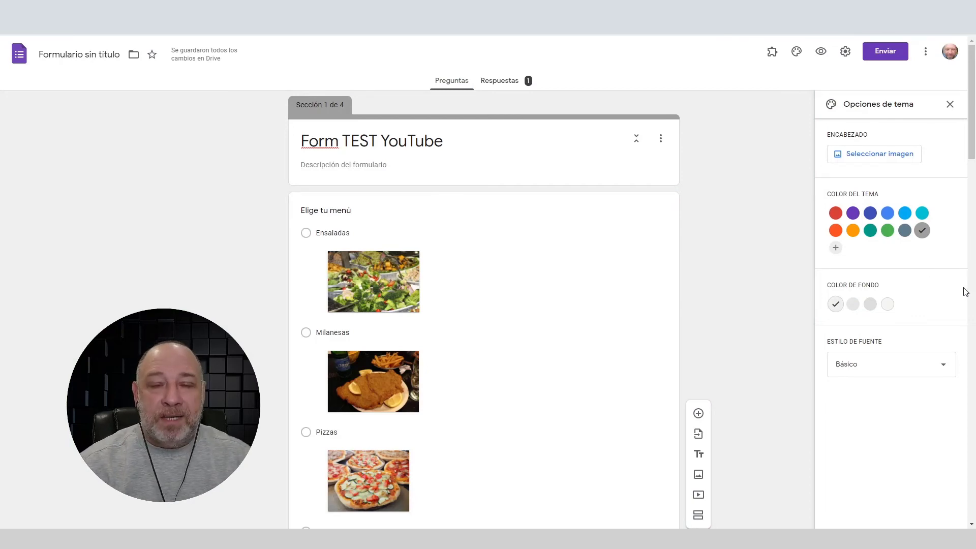
key("Escape")
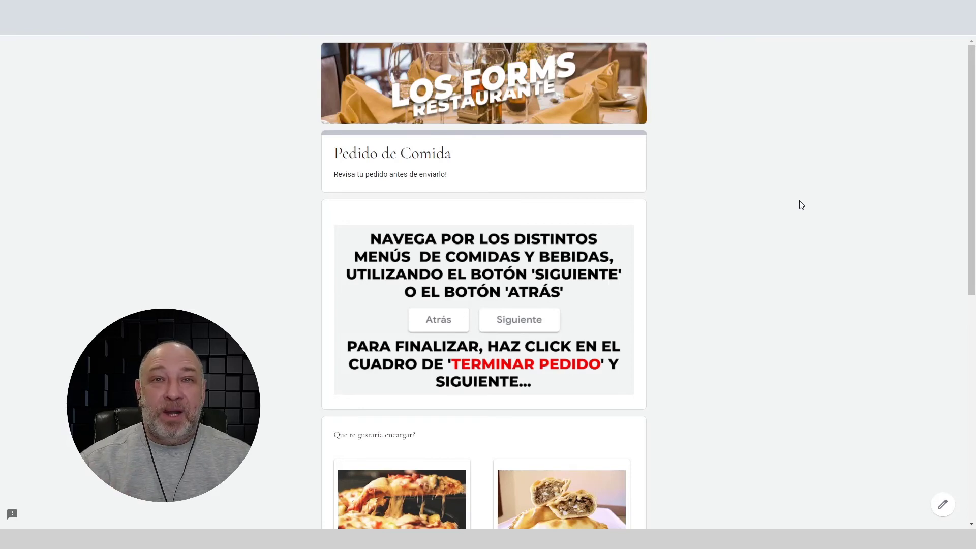
- In the example order form, pick Pizzas as the food category
scroll(796, 213, "down", 3)
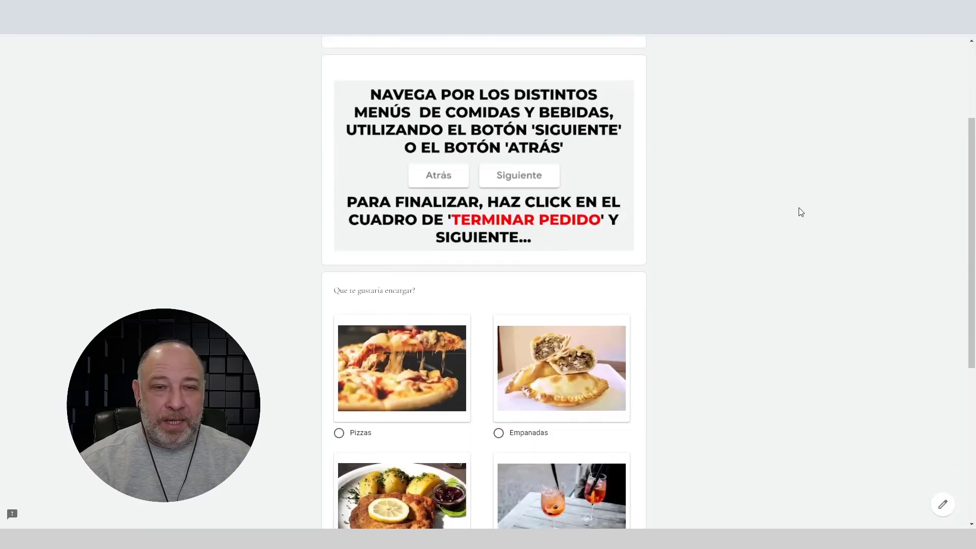
scroll(802, 210, "up", 3)
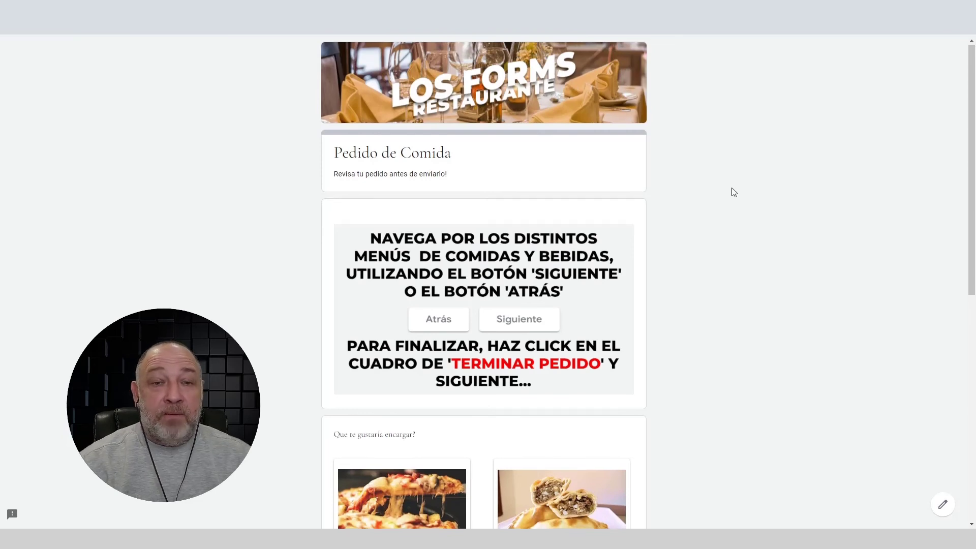
scroll(444, 207, "down", 1)
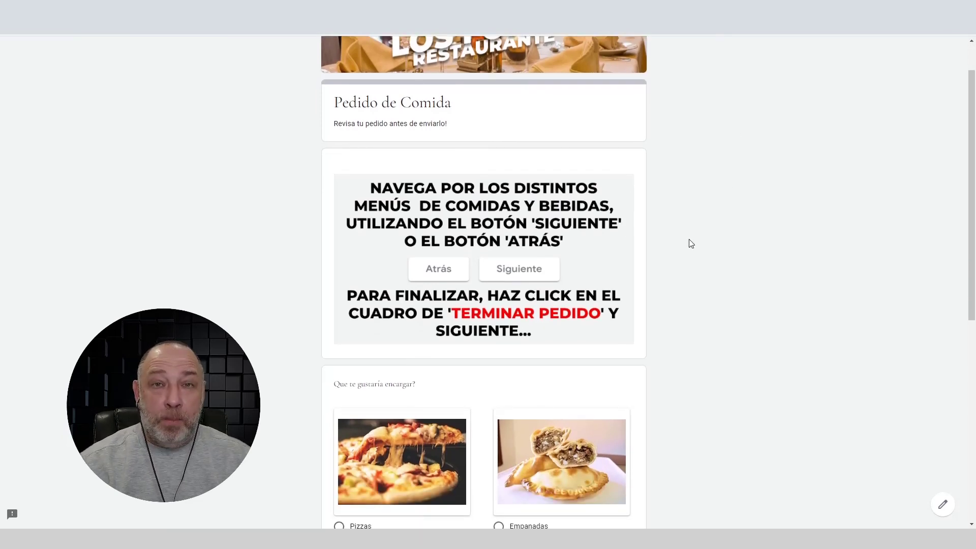
scroll(690, 242, "down", 5)
scroll(691, 240, "down", 3)
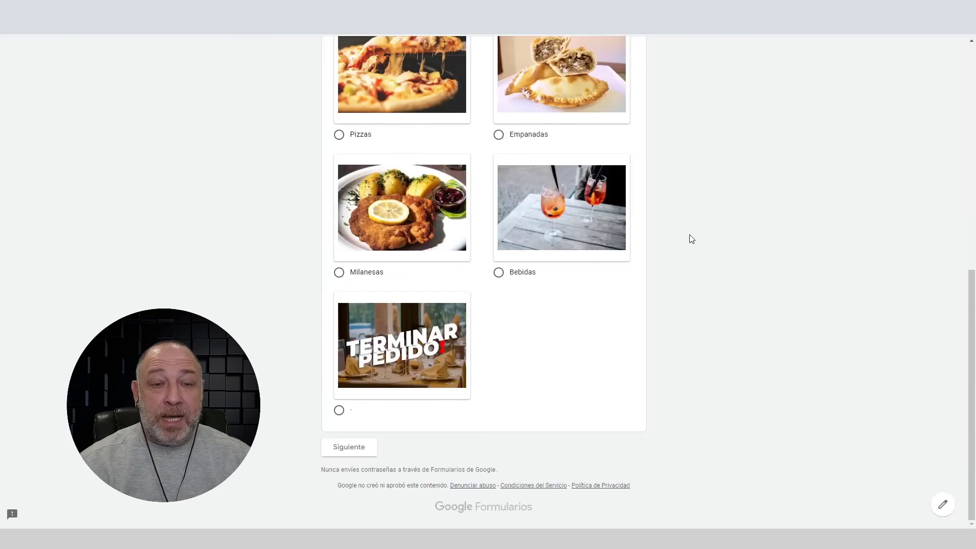
scroll(692, 239, "up", 3)
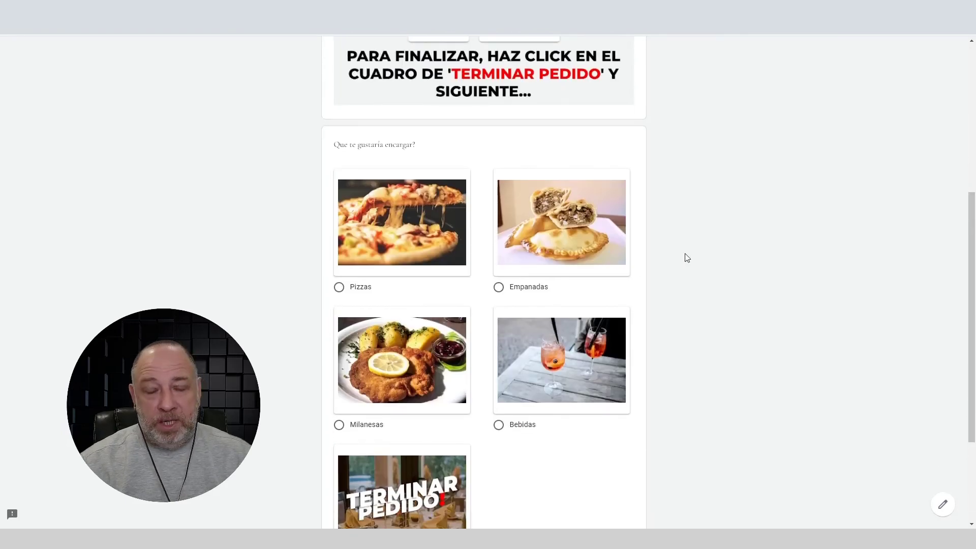
left_click(394, 246)
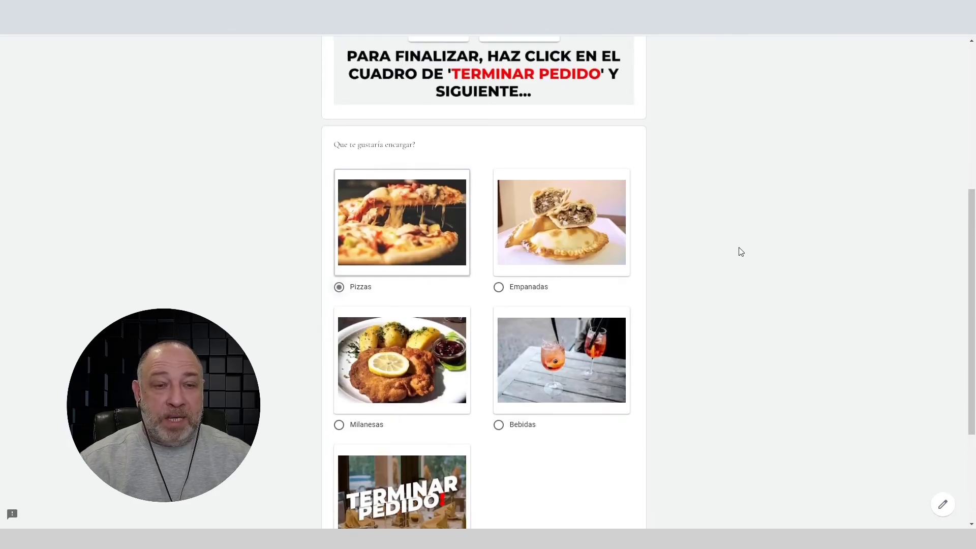
- Order 2 Napolitana and 4 Con Champignon pizzas
scroll(740, 251, "down", 3)
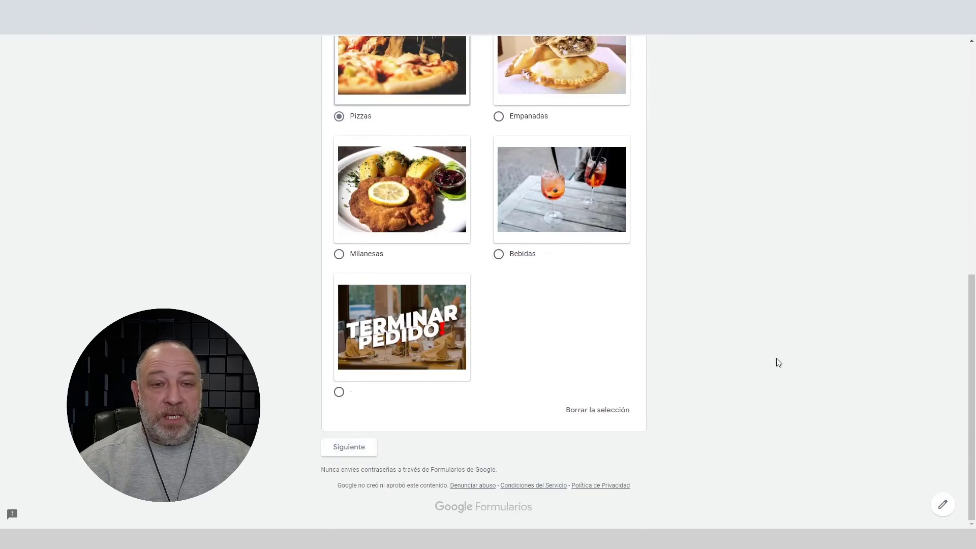
scroll(463, 300, "down", 2)
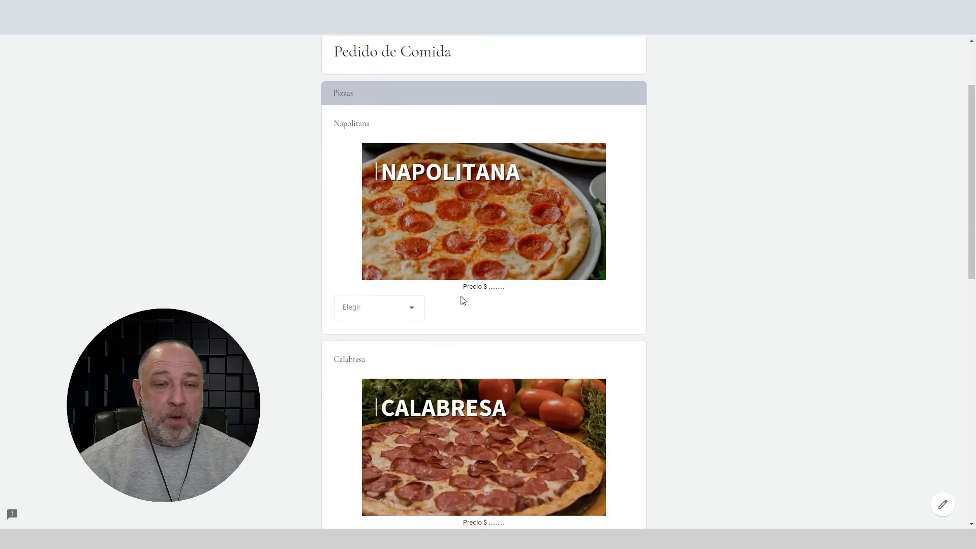
left_click(416, 315)
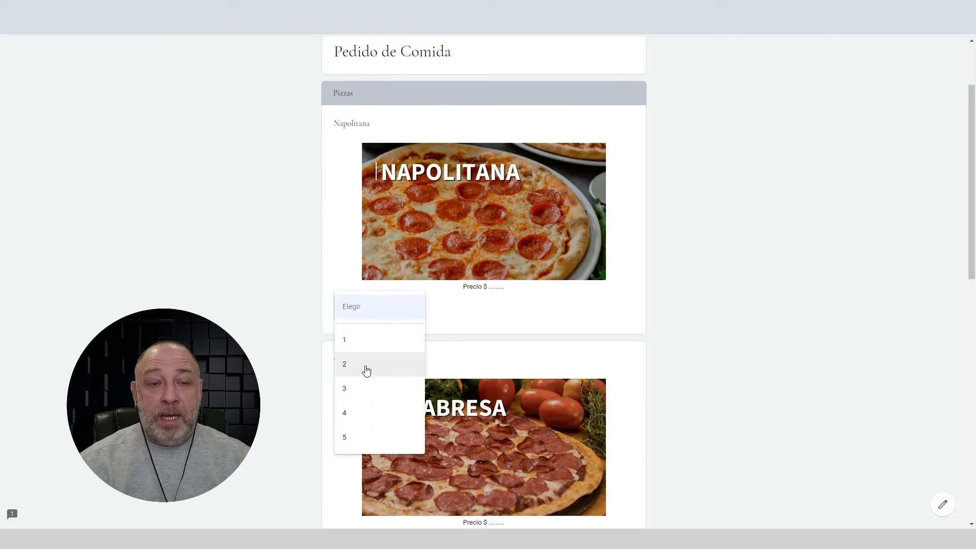
left_click(366, 366)
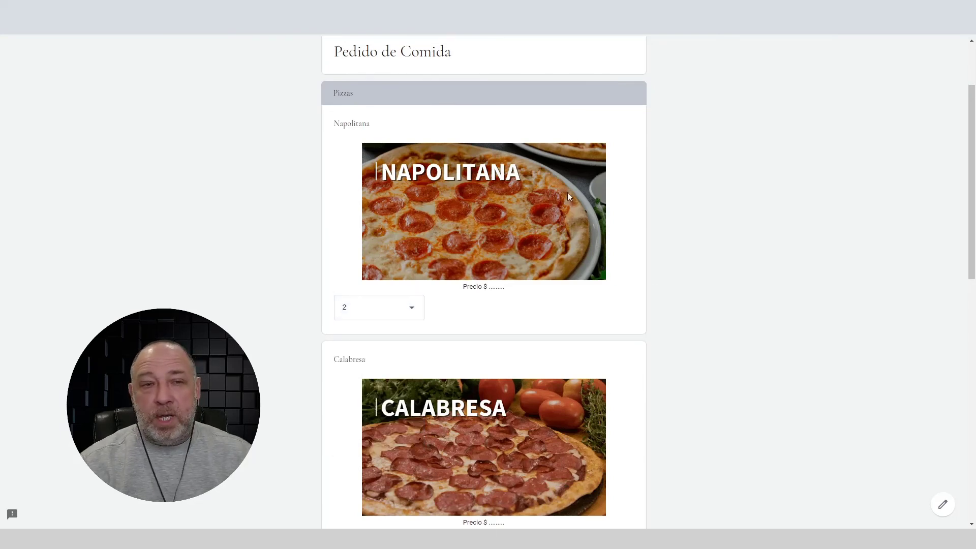
scroll(750, 273, "down", 5)
scroll(748, 272, "down", 7)
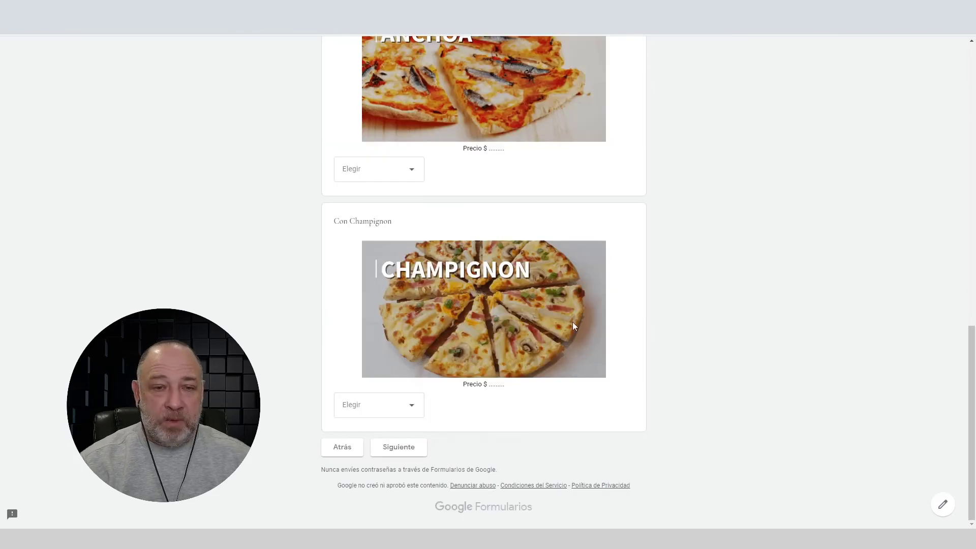
left_click(407, 405)
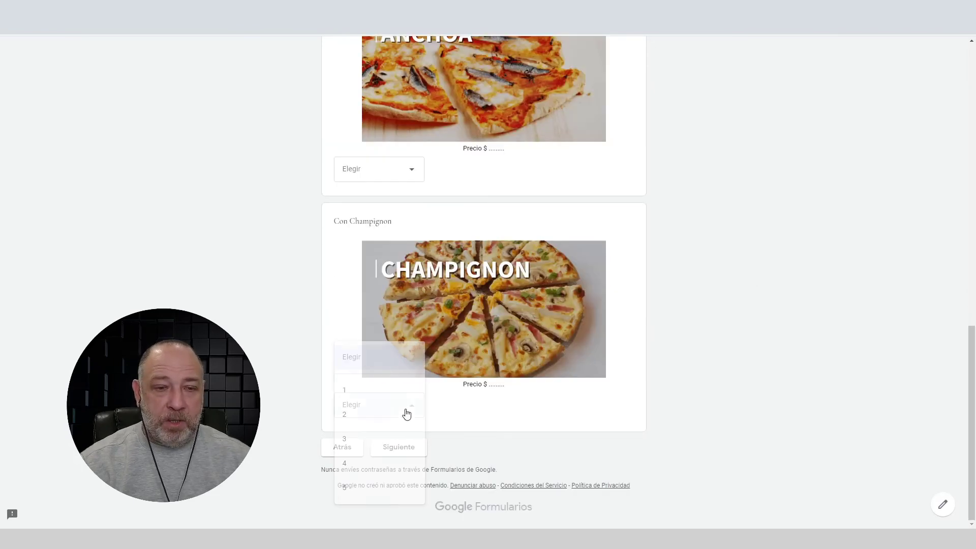
left_click(369, 467)
- Continue, choose Terminar Pedido, and proceed to the Enviar Pedido details page
left_click(402, 458)
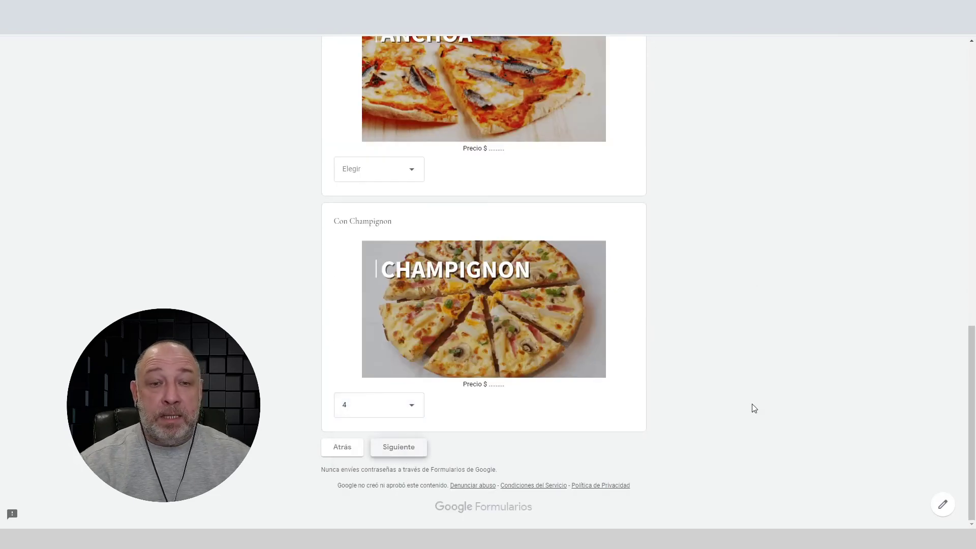
scroll(624, 284, "down", 5)
scroll(624, 284, "down", 4)
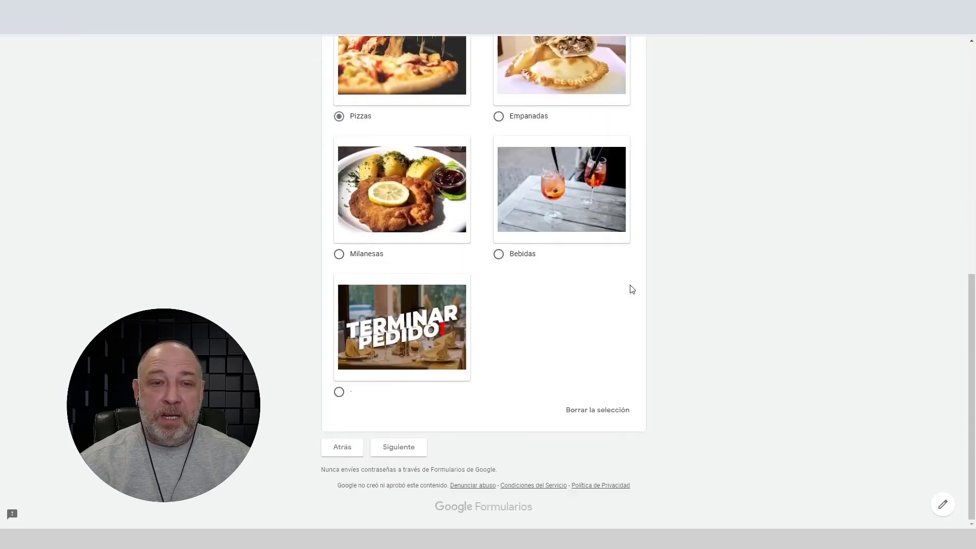
left_click(410, 343)
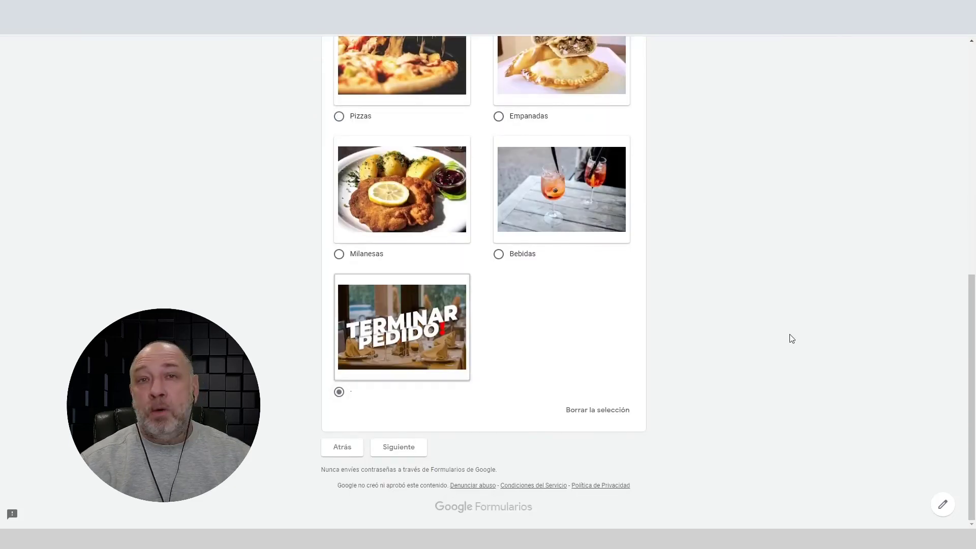
left_click(403, 451)
scroll(763, 334, "down", 2)
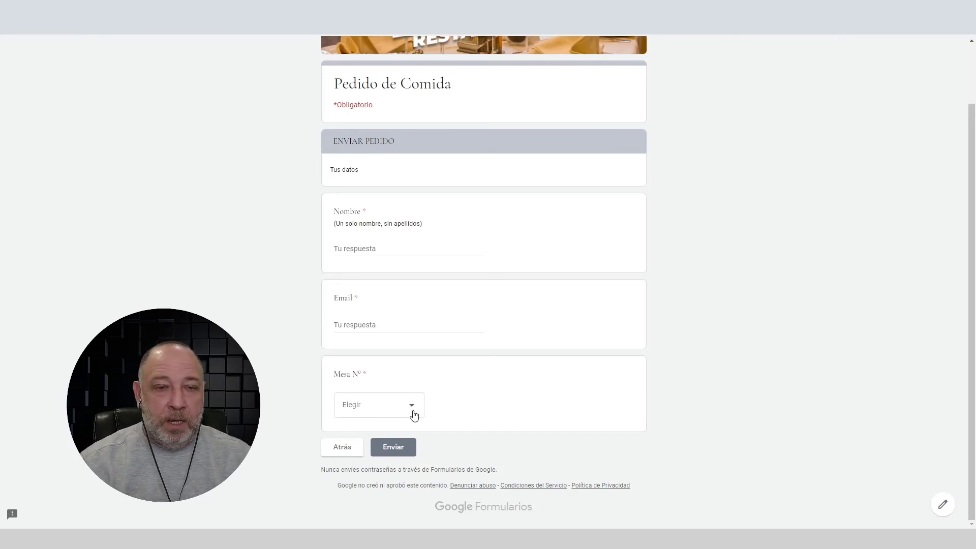
- Select table 8, enter the customer's first name and e-mail address, and submit the order
left_click(412, 411)
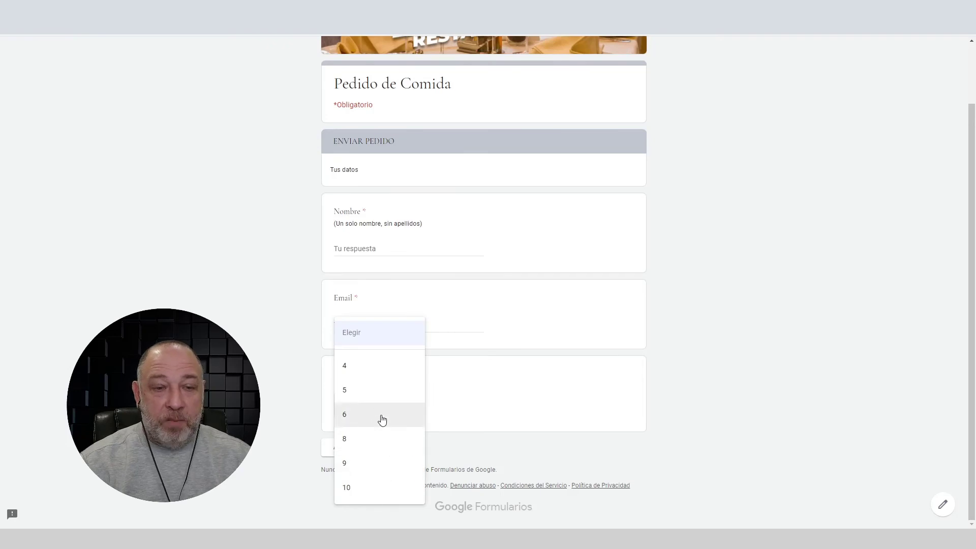
left_click(384, 446)
left_click(382, 249)
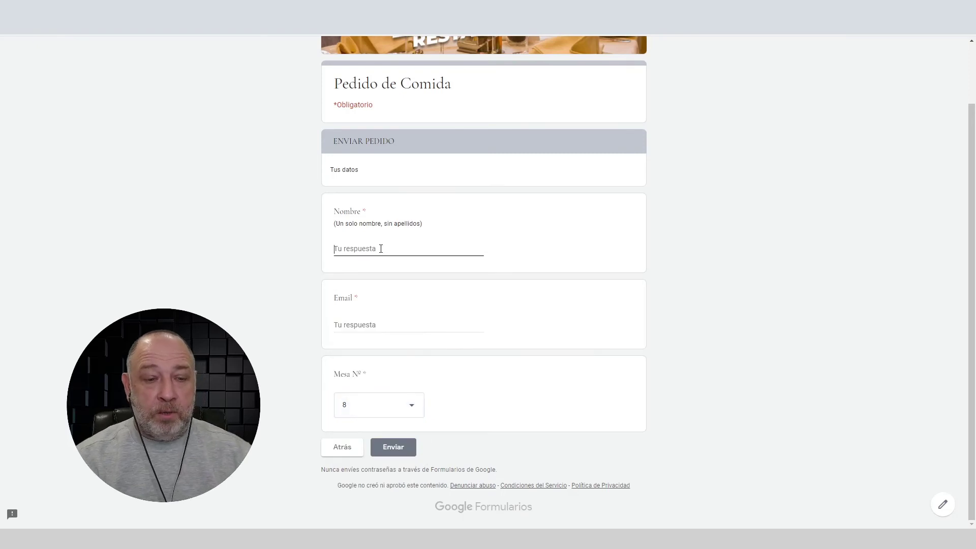
type("Seba")
left_click(380, 322)
key("ctrl+v")
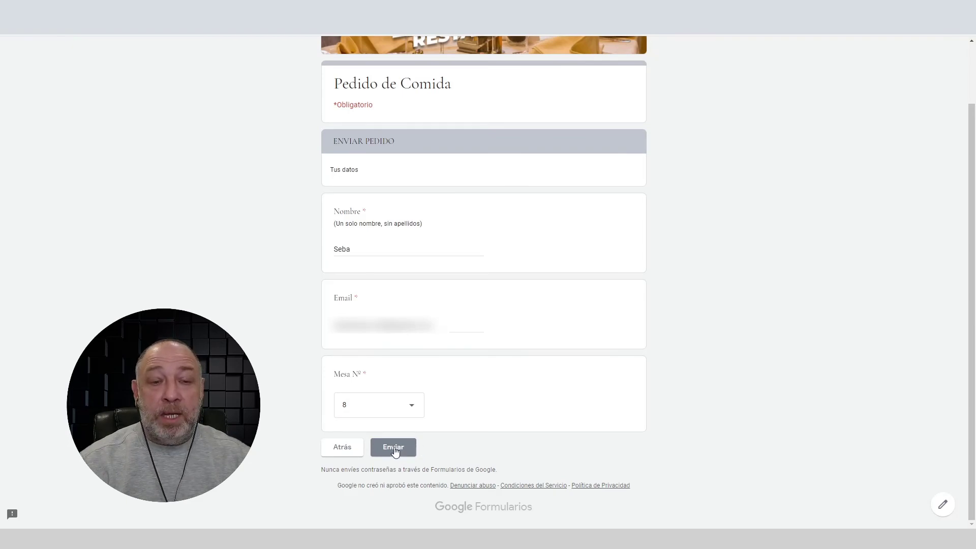
left_click(394, 448)
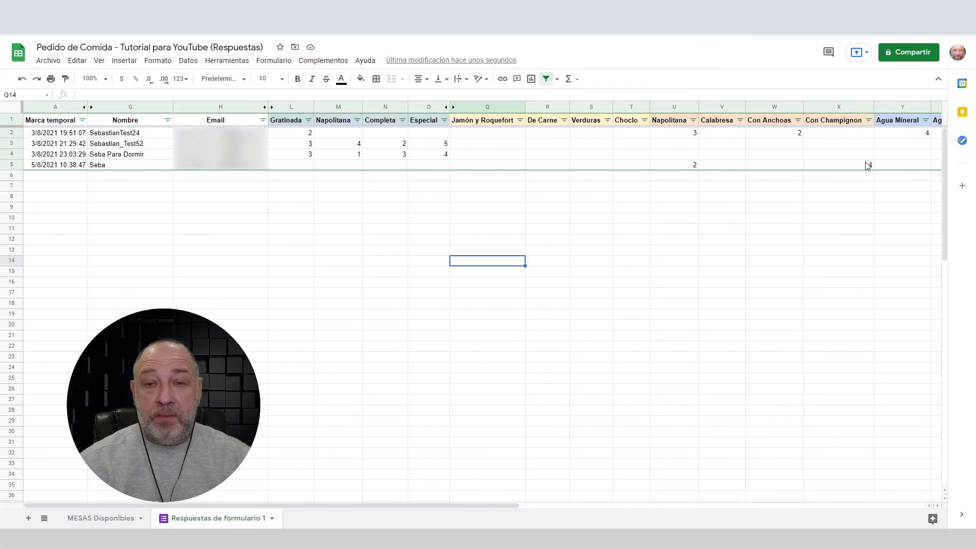
- Check the new row in Respuestas de formulario 1, then view the MESAS Disponibles sheet
left_click_drag(456, 507, 595, 507)
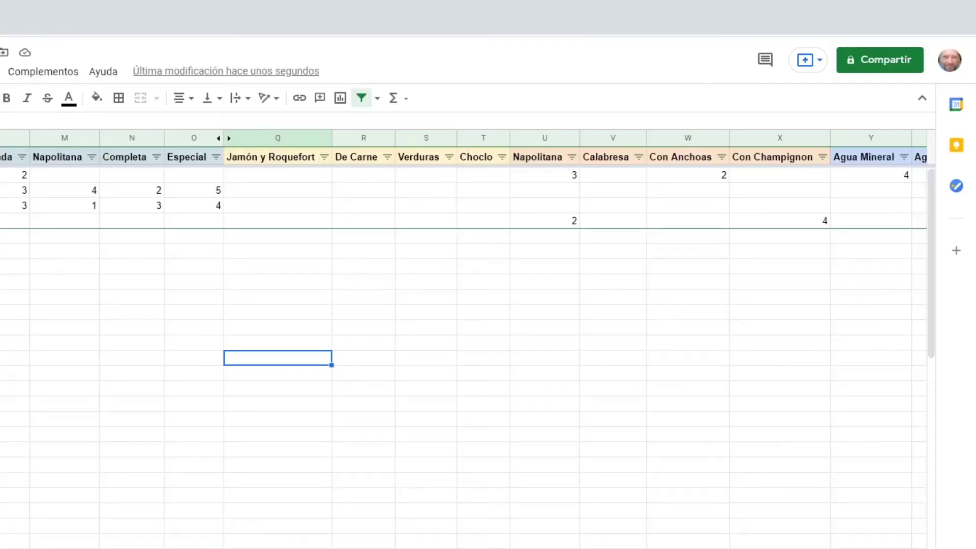
scroll(457, 305, "right", 3)
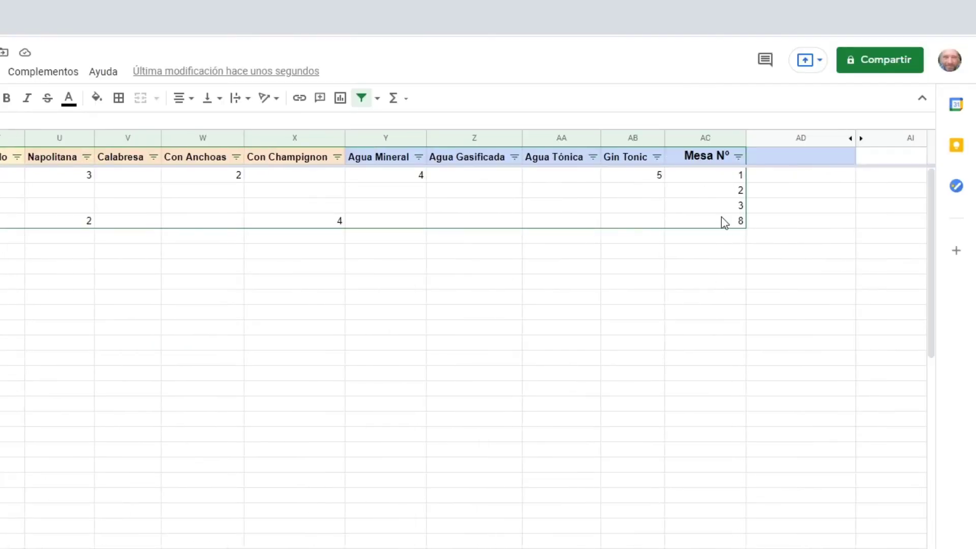
scroll(320, 231, "left", 5)
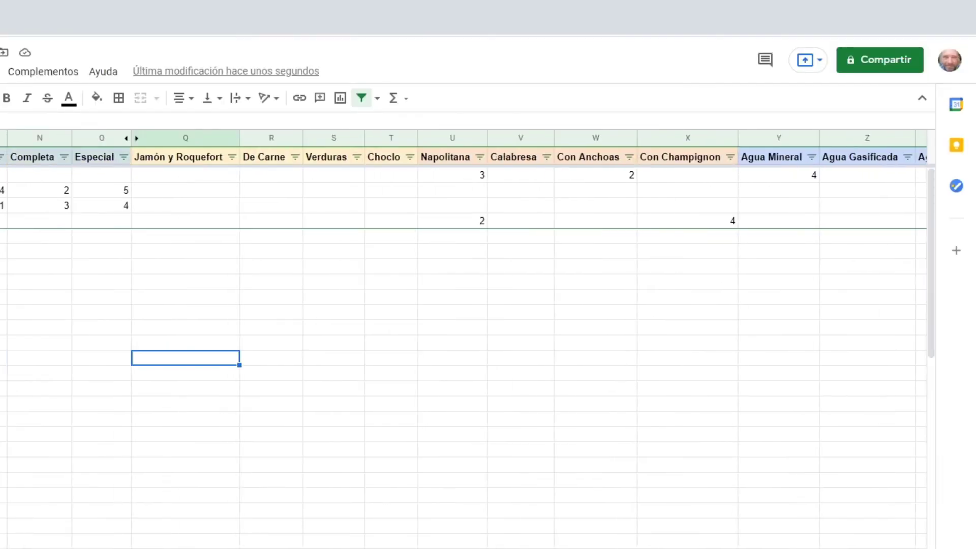
scroll(320, 231, "left", 3)
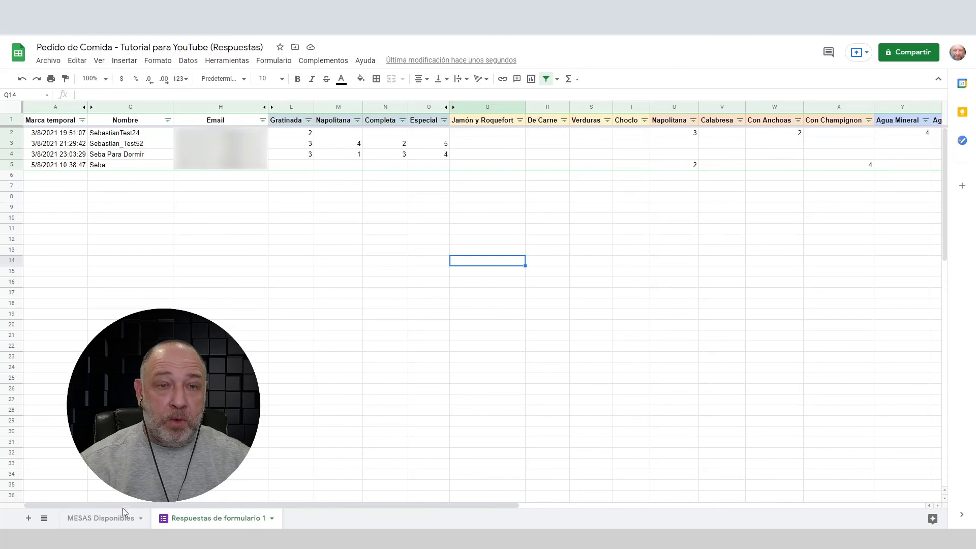
left_click(100, 518)
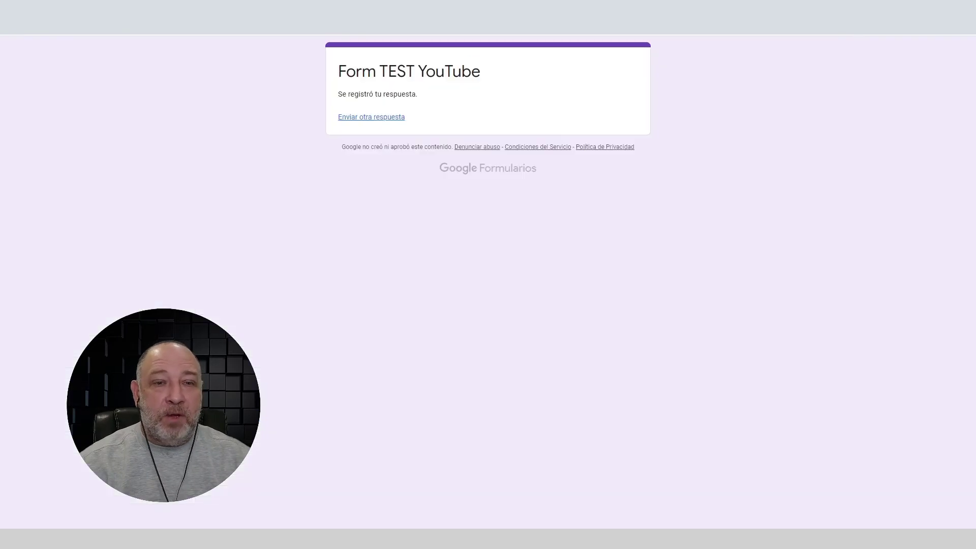
- Scroll down the form's 'Se registró tu respuesta' confirmation page
scroll(758, 261, "down", 5)
scroll(758, 261, "down", 4)
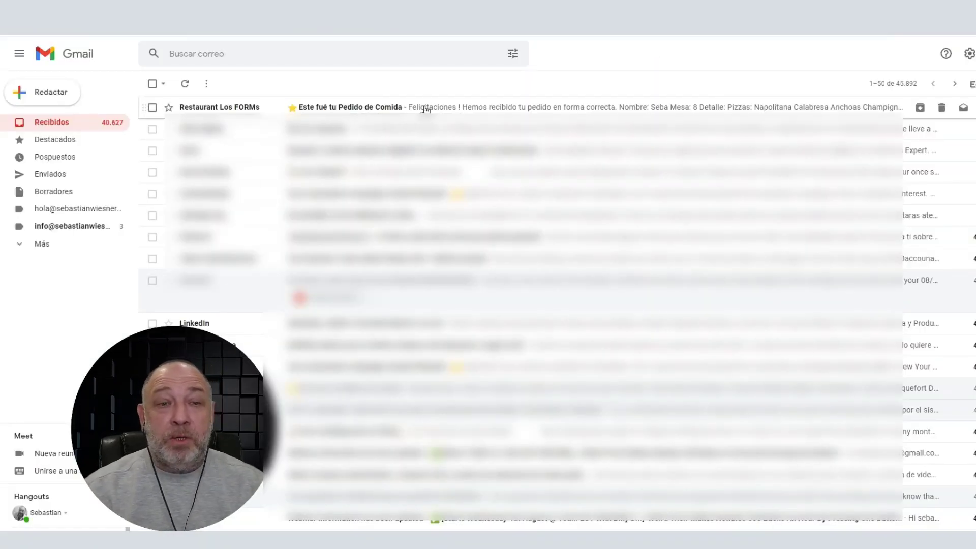
mouse_move(351, 108)
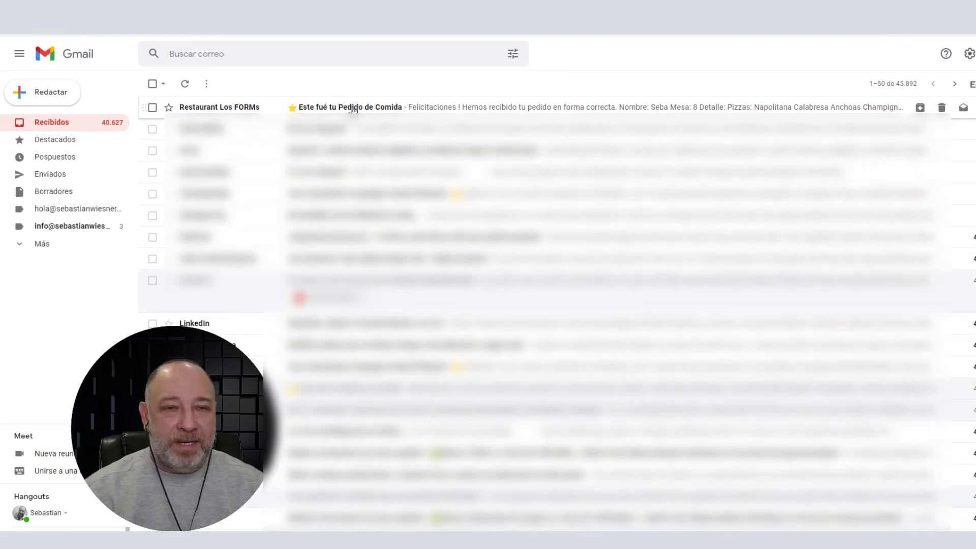
- Open the 'Este fué tu Pedido de Comida' e-mail listing table 8 and the pizzas ordered
left_click(355, 108)
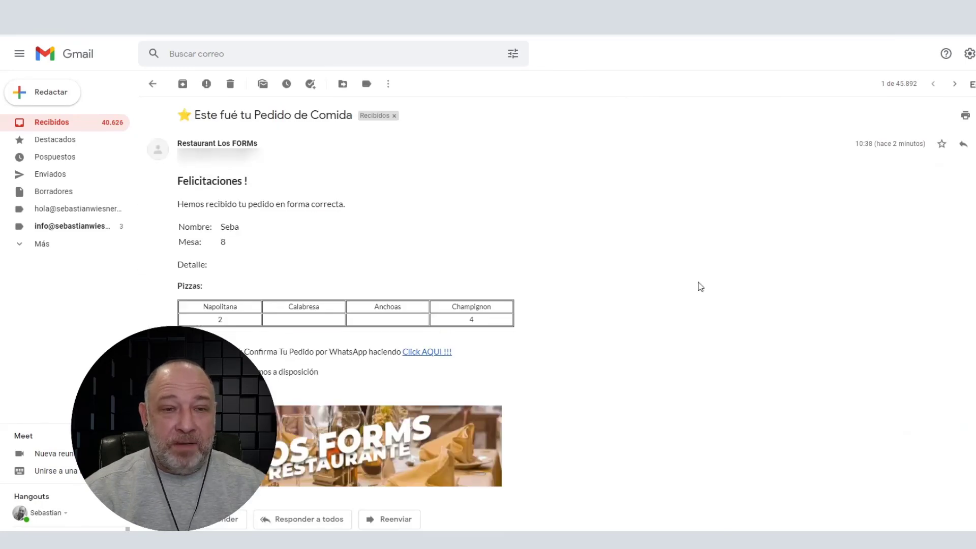